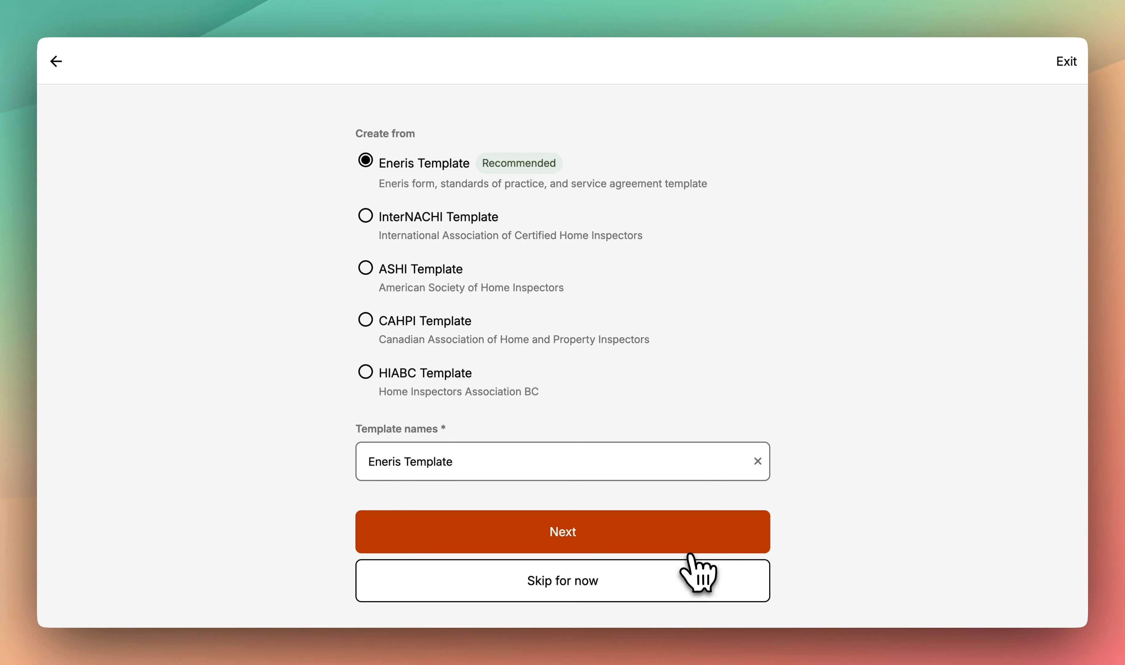
- Keep the recommended Eneris Template as the form template and continue to the profile questions
click(651, 582)
scroll(563, 356, down, 3)
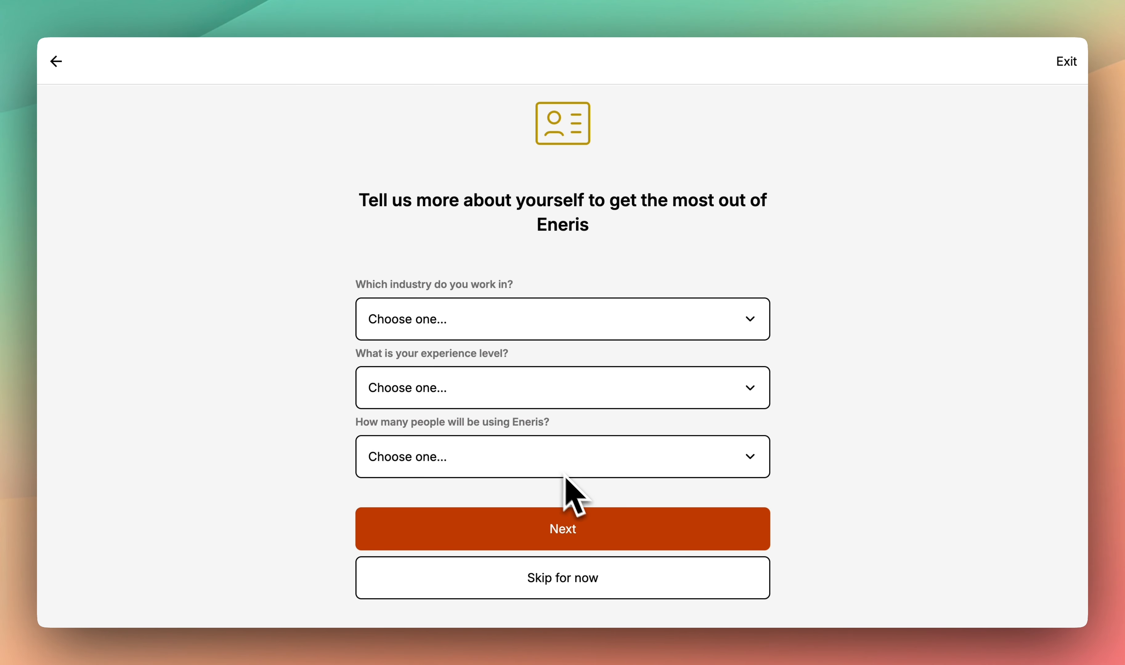
- Get past the industry, experience and team-size questions and open the Inspections dashboard
click(602, 525)
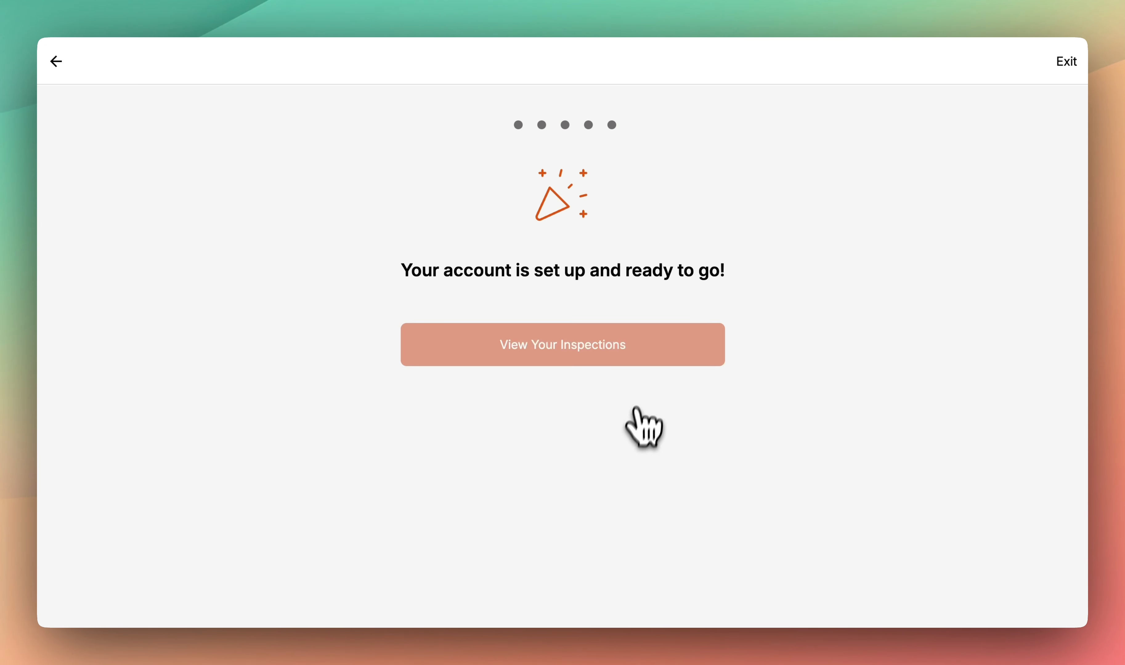
click(653, 352)
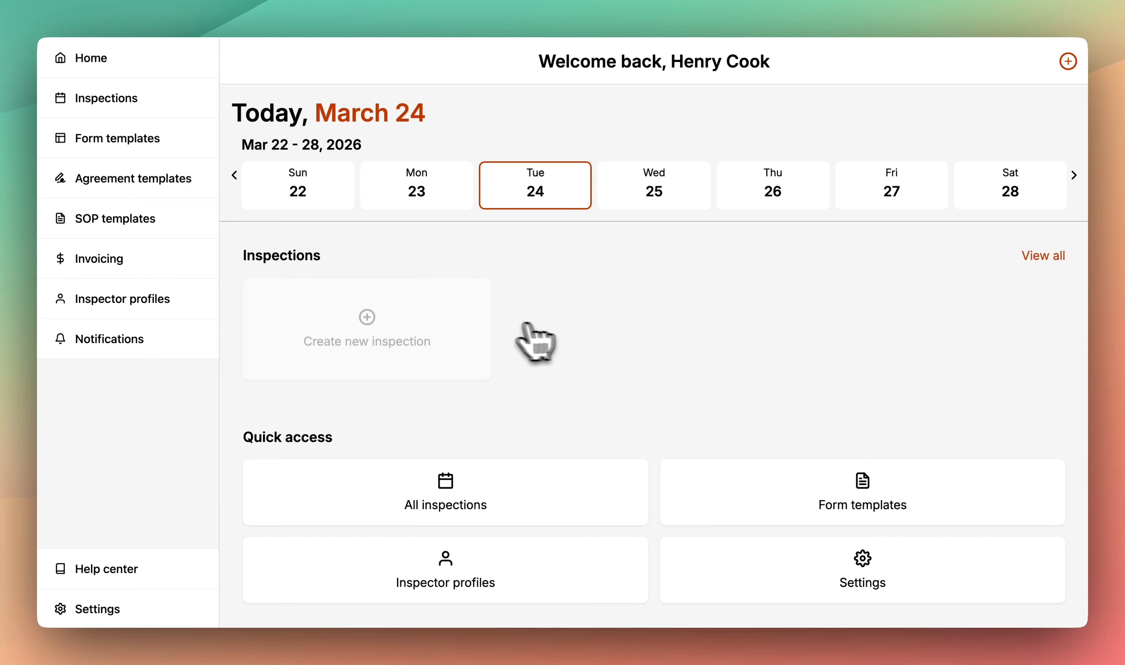
click(450, 320)
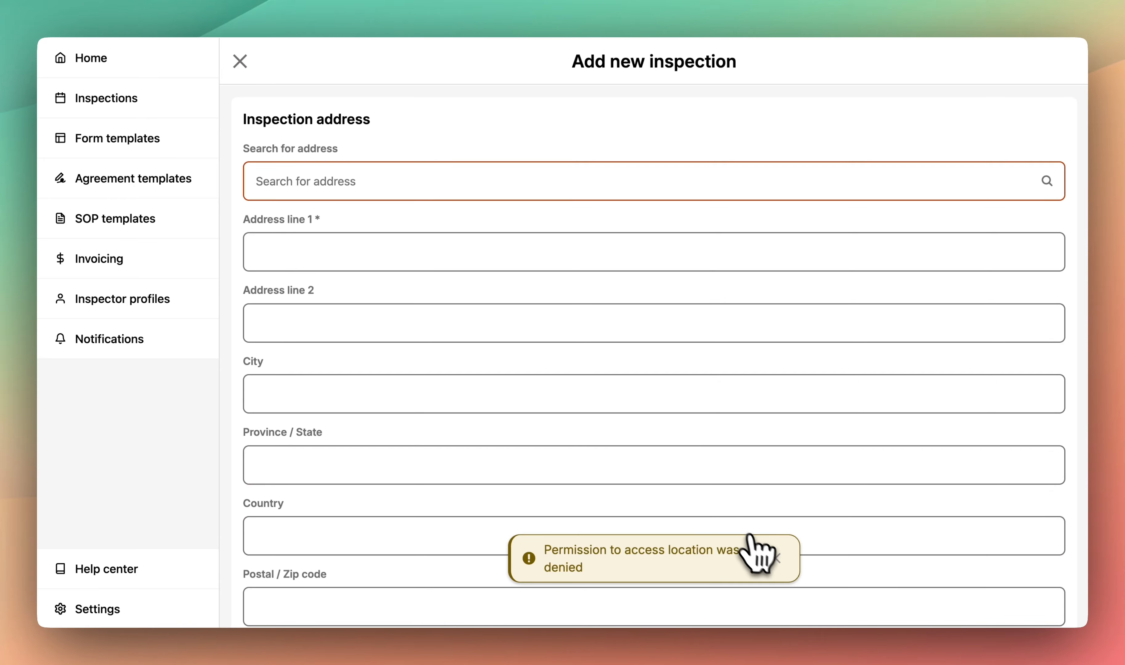
click(772, 557)
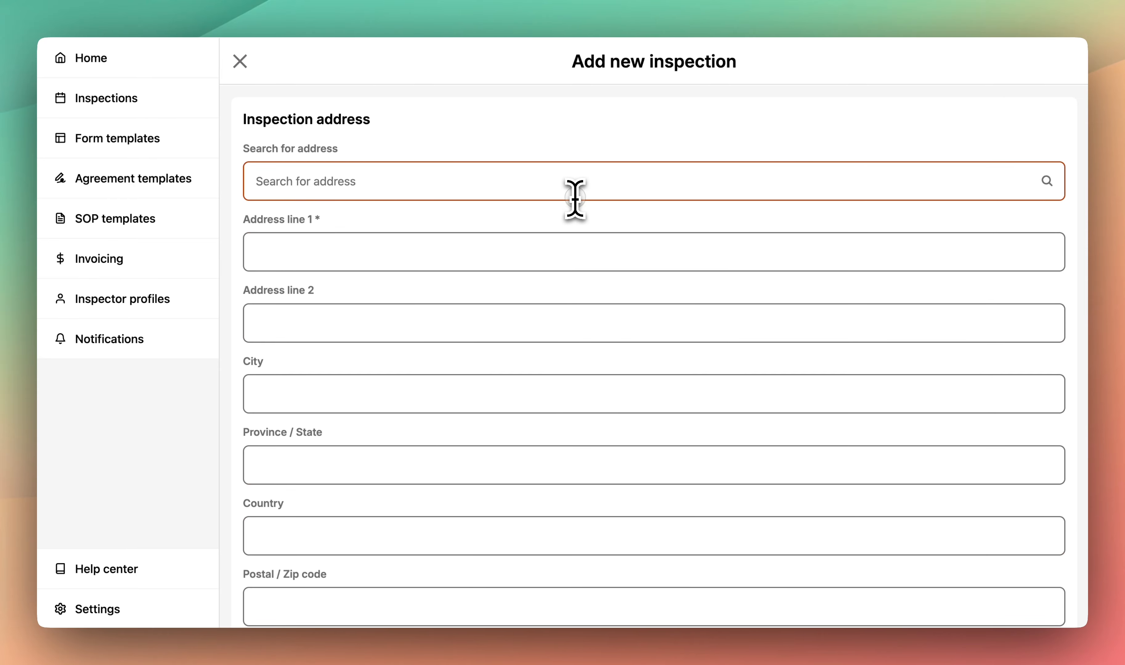
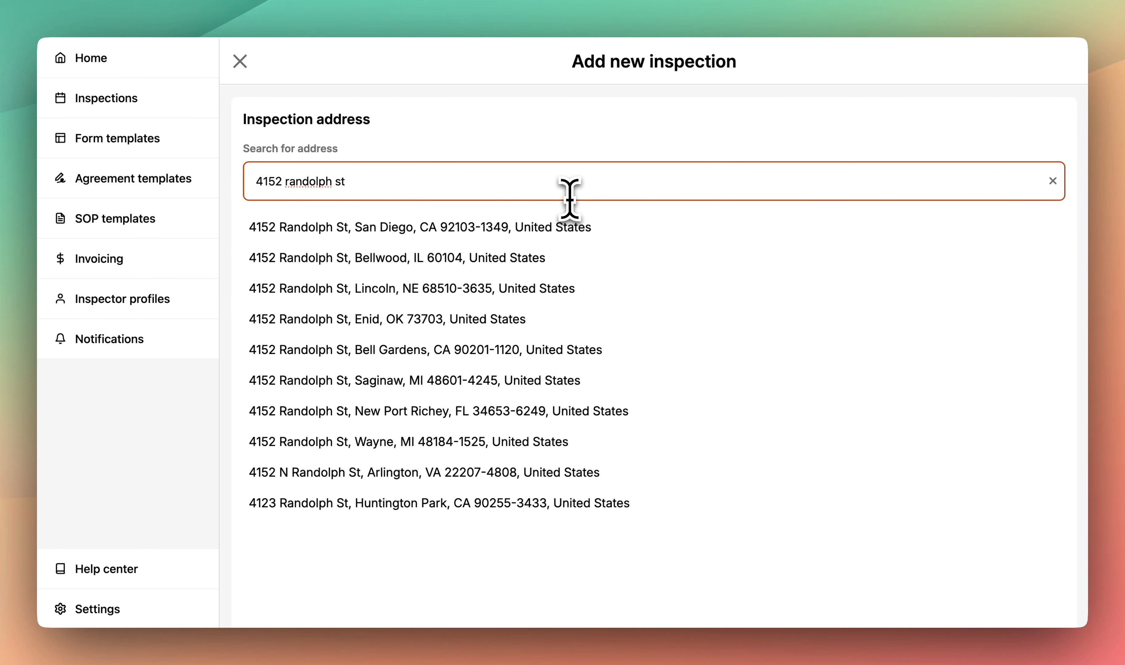
click(522, 230)
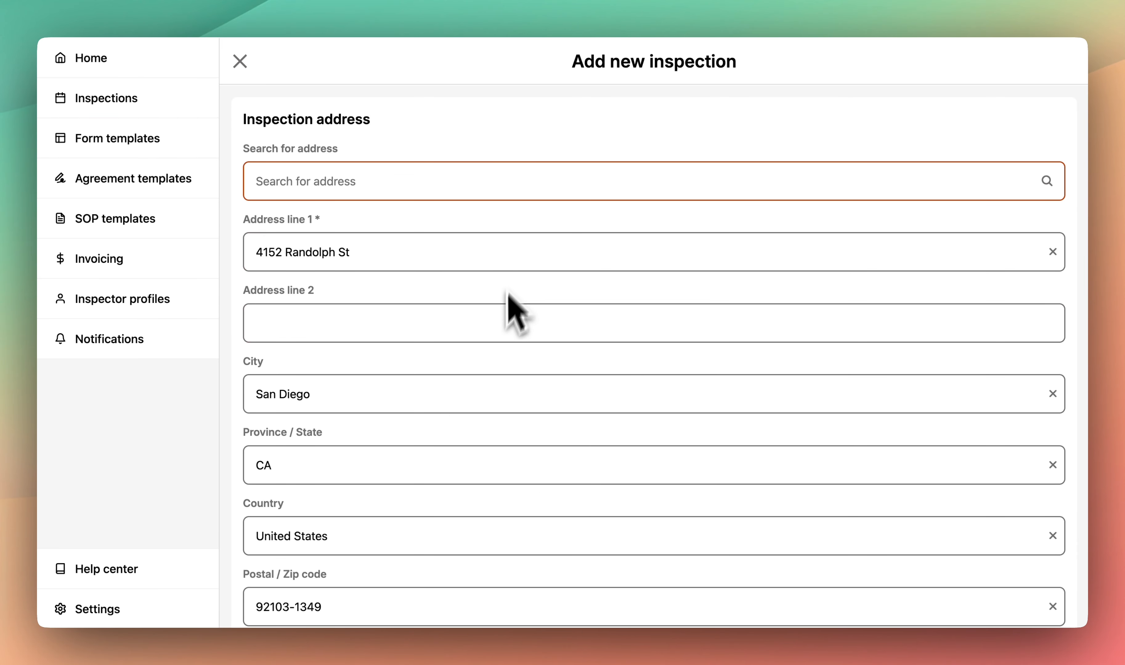
scroll(498, 365, down, 1)
scroll(493, 371, down, 10)
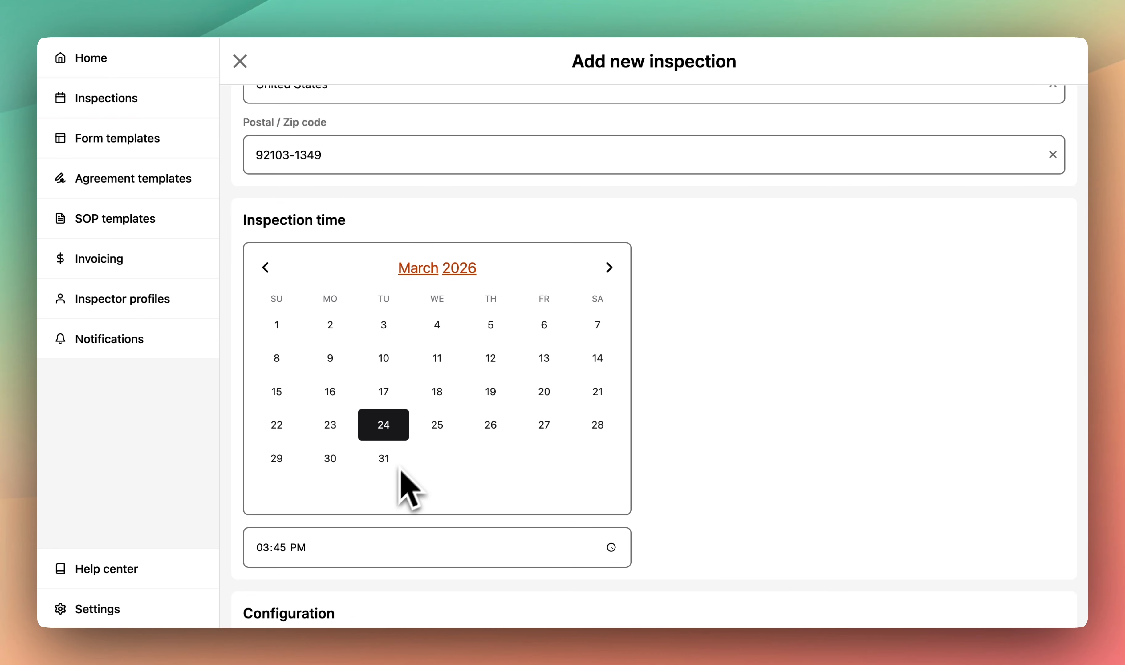
scroll(384, 507, down, 3)
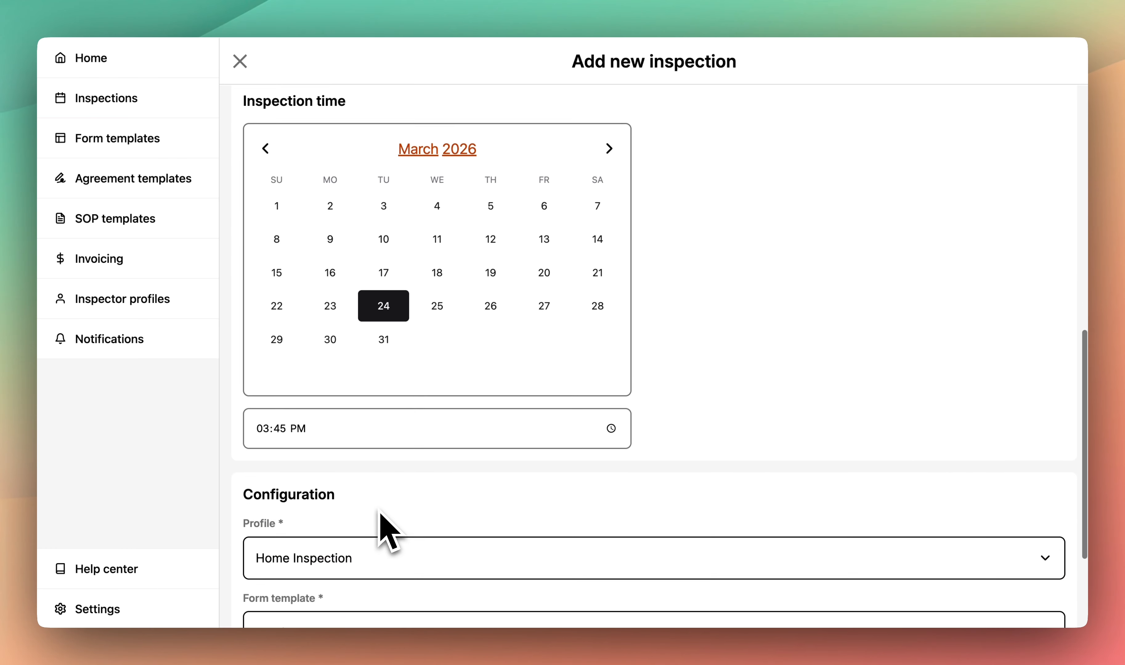
scroll(384, 524, down, 3)
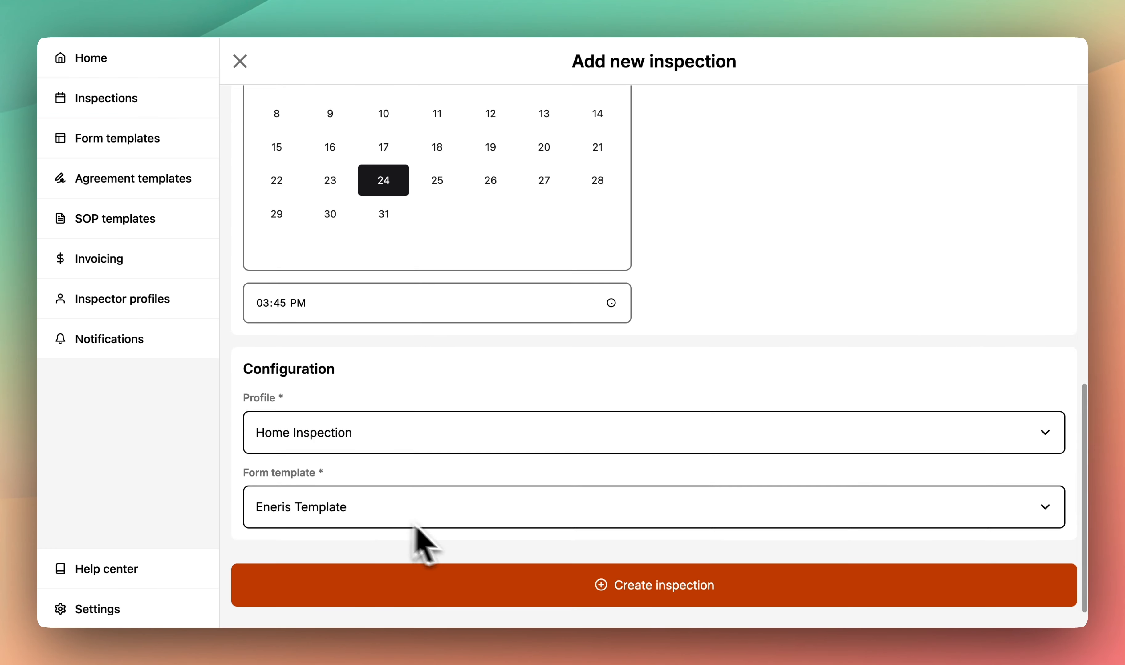
click(525, 594)
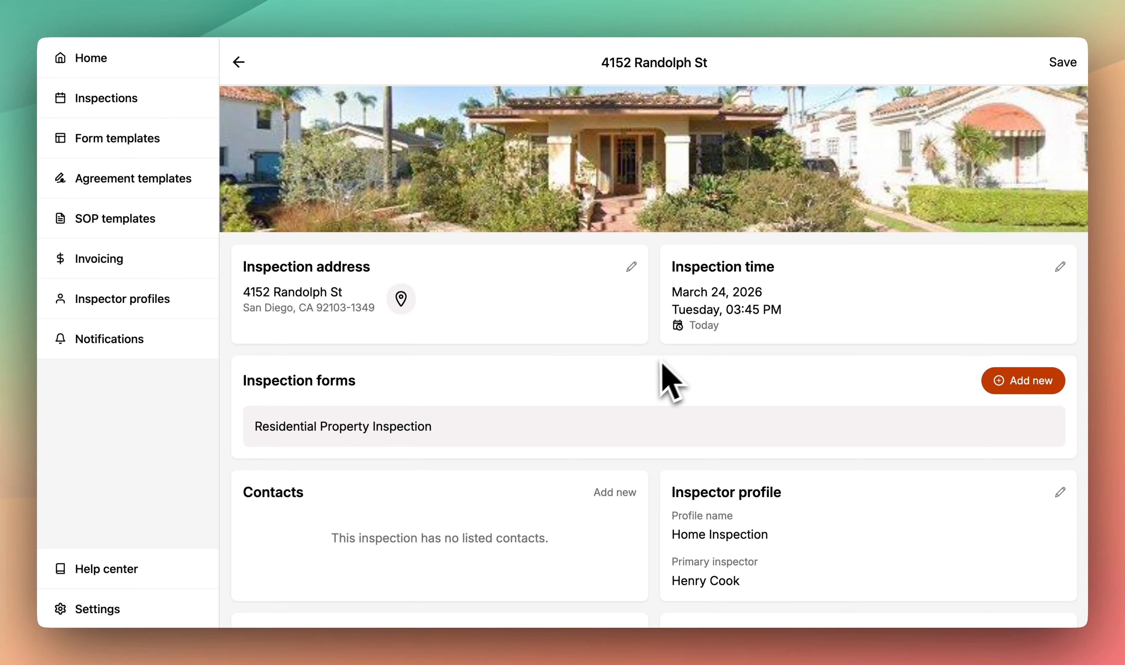
scroll(647, 394, down, 1)
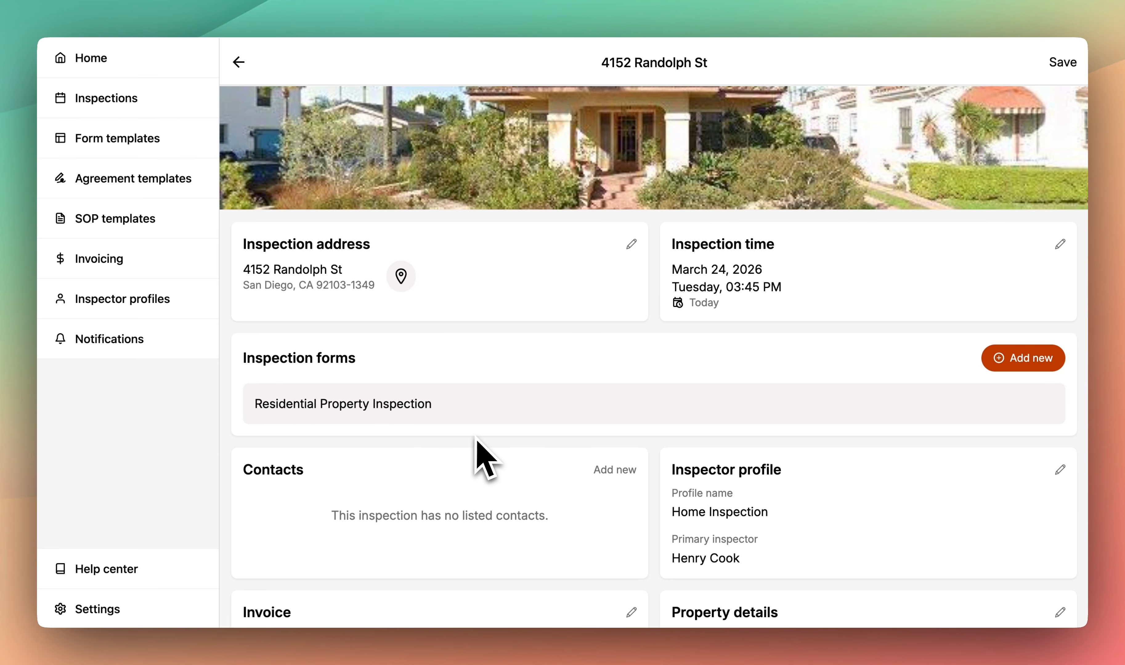
scroll(474, 459, down, 3)
scroll(477, 452, down, 2)
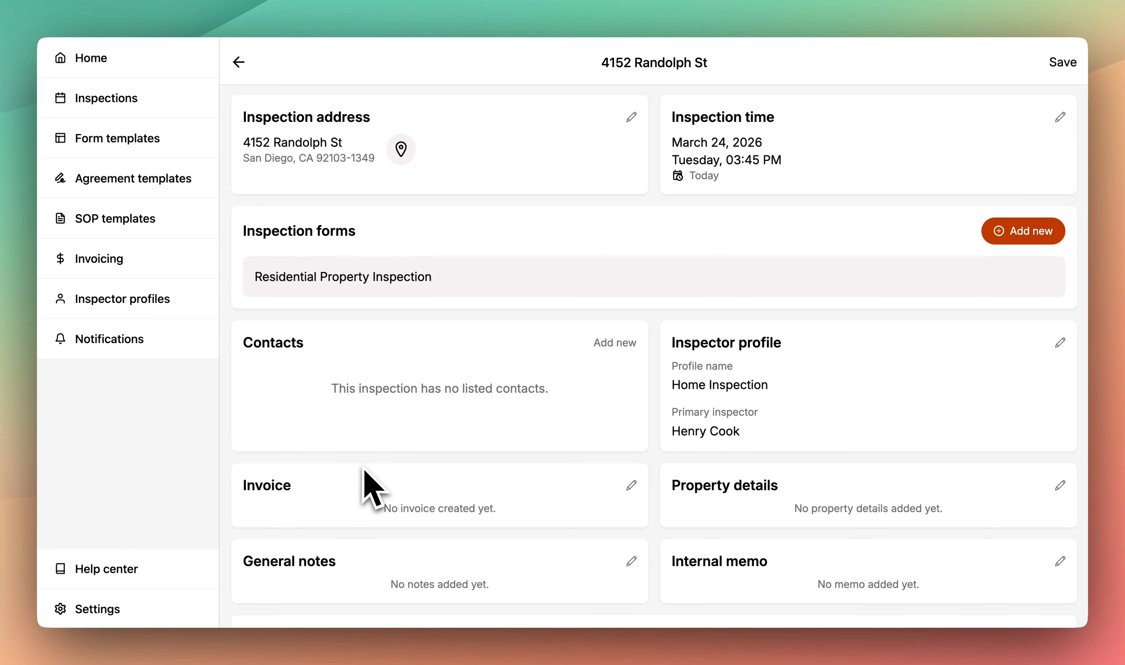
- Add the existing buyer as a Buyer contact on the inspection
click(602, 349)
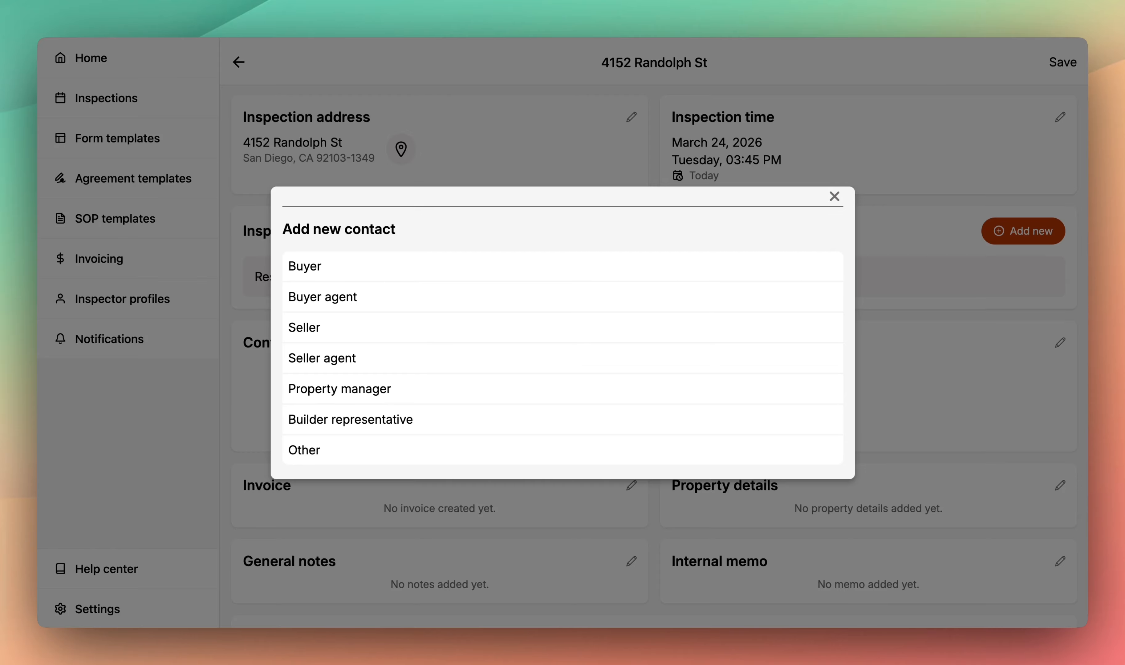
click(461, 267)
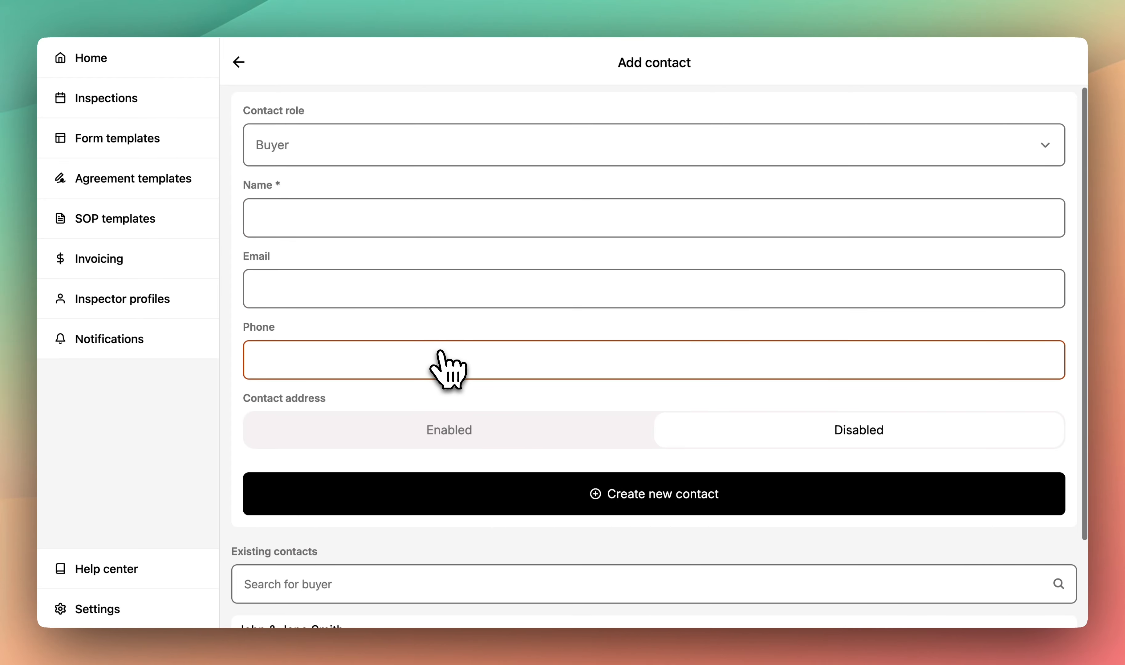
scroll(440, 358, down, 5)
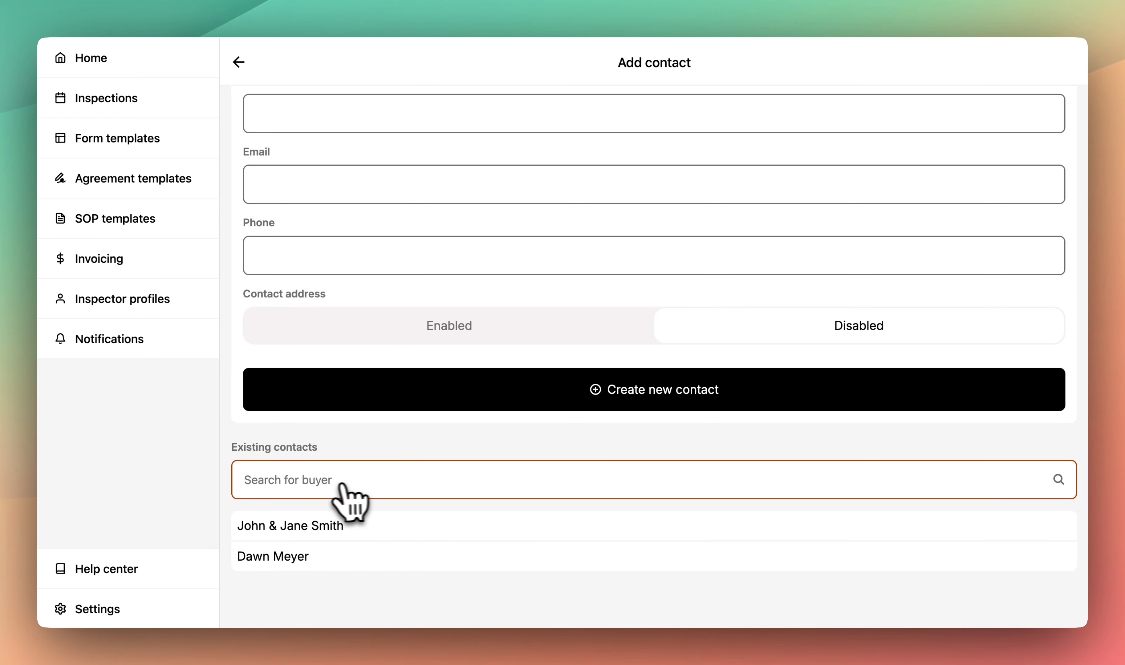
click(336, 562)
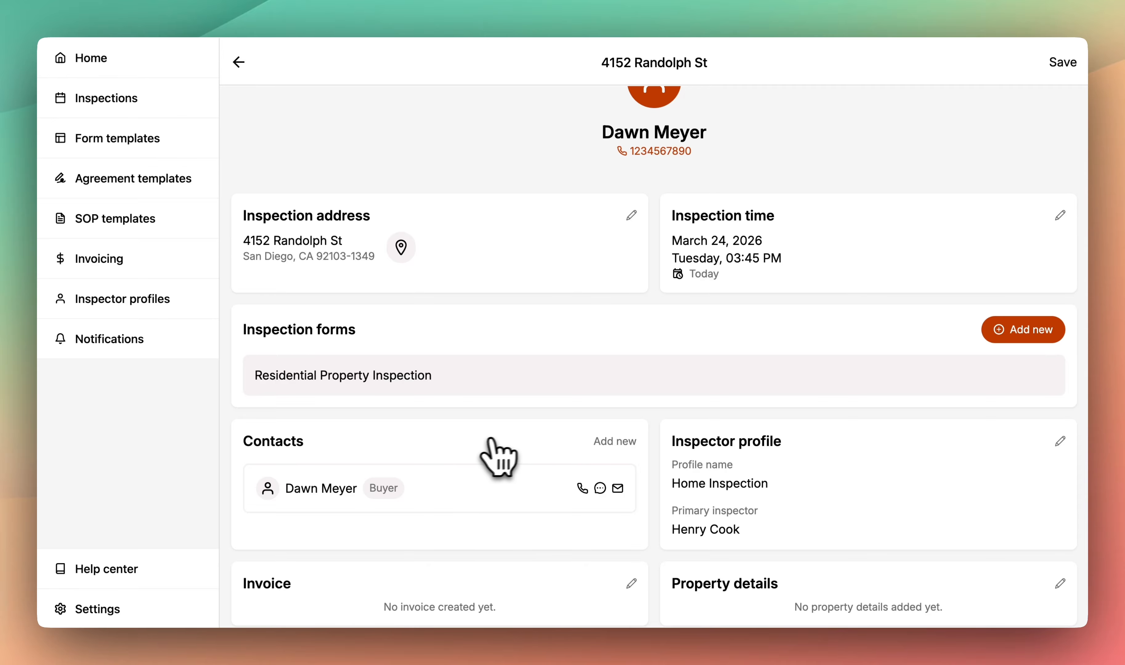
- Add the existing realtor as the Buyer agent contact
click(601, 441)
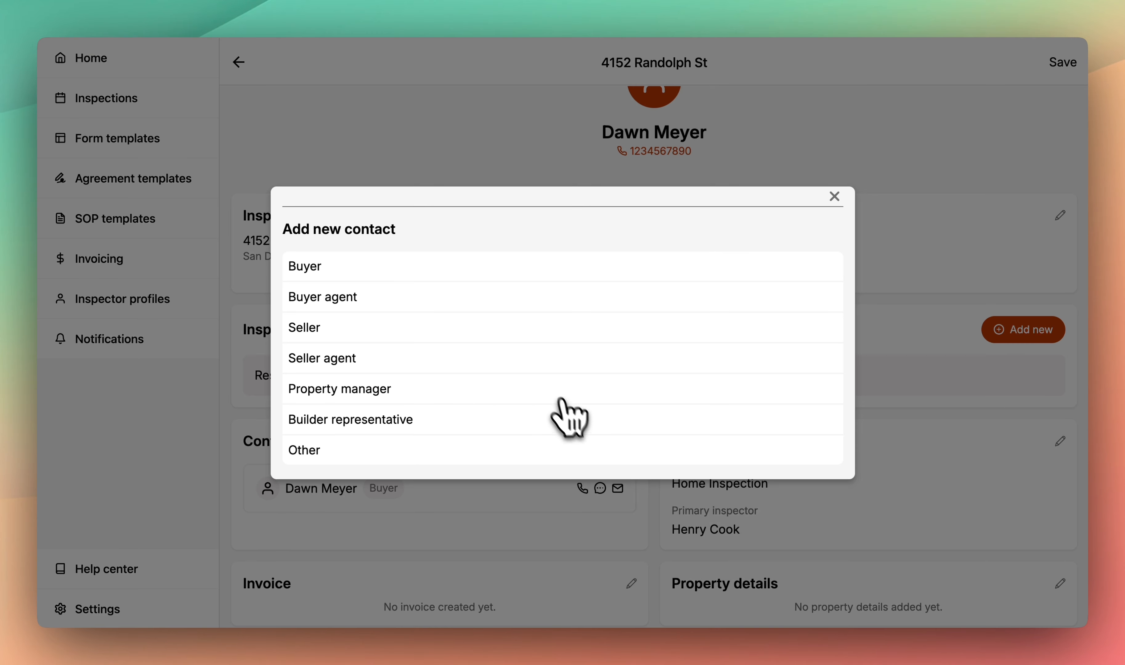
click(527, 309)
scroll(535, 327, down, 2)
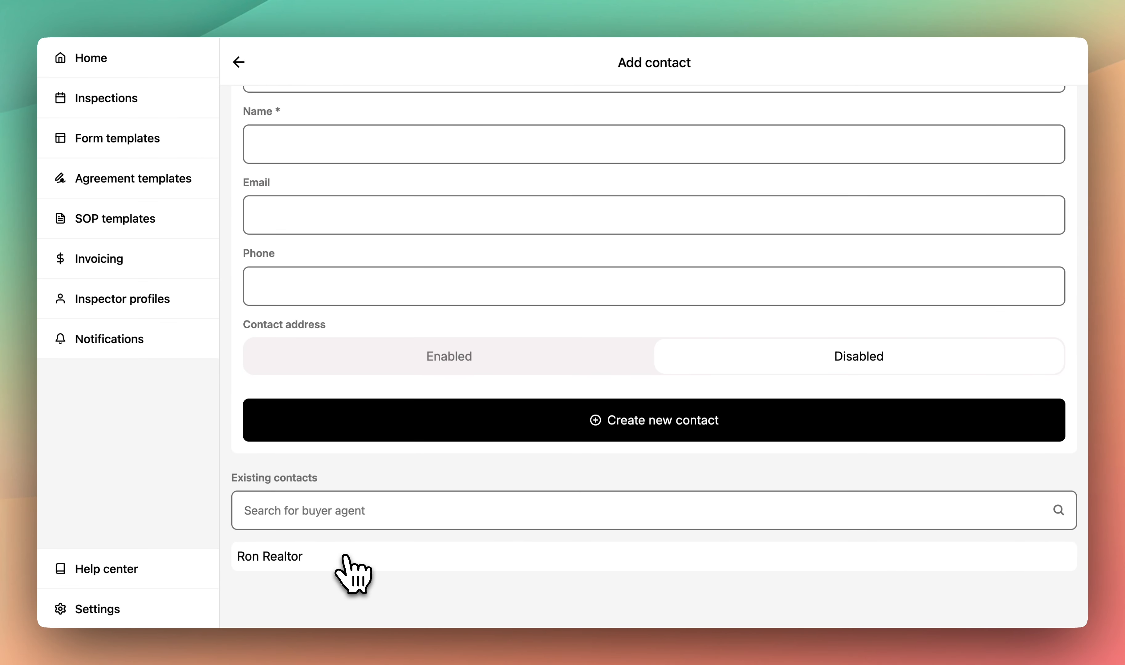
click(351, 568)
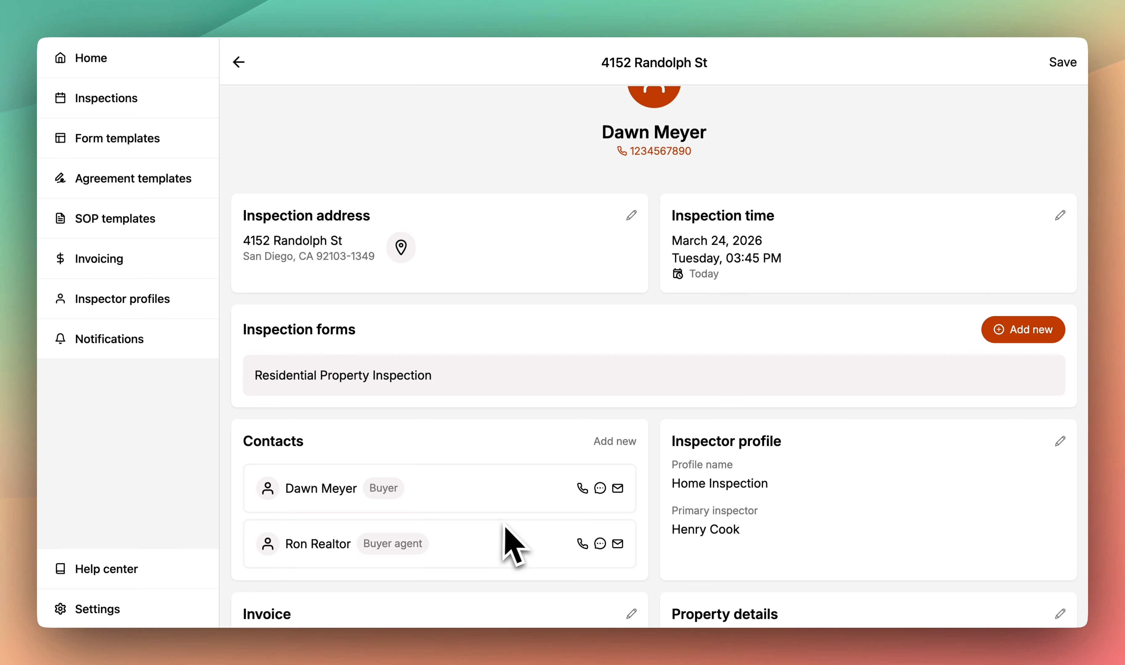
scroll(516, 545, down, 5)
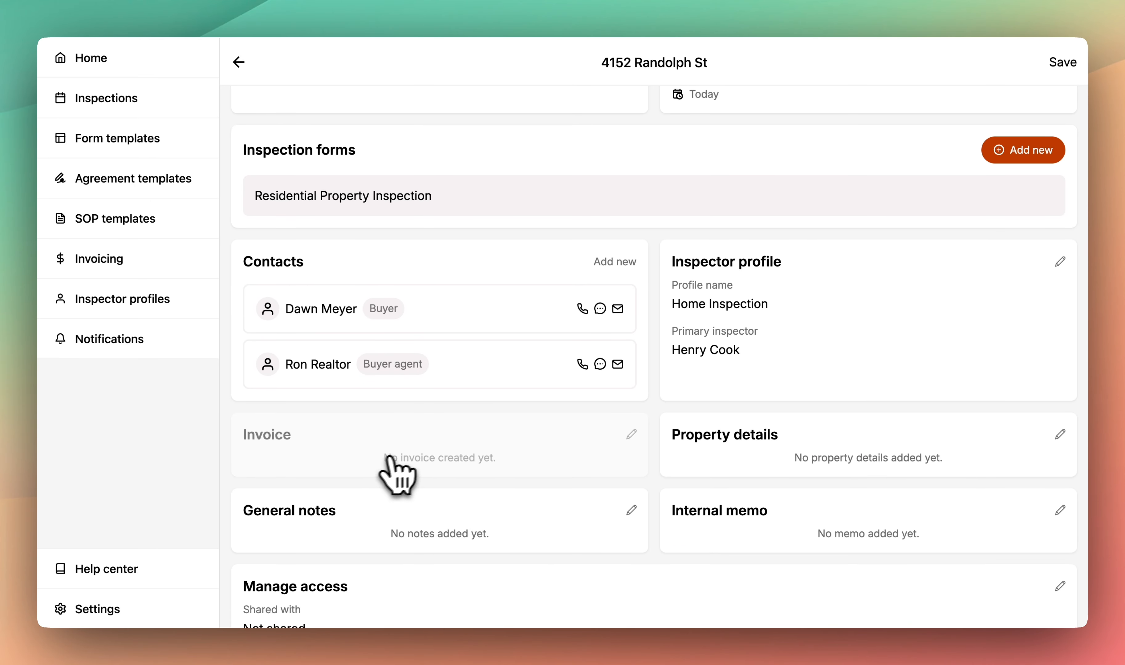
- Start the invoice with the Single Family Home item at $500.00 plus 5% tax
click(515, 458)
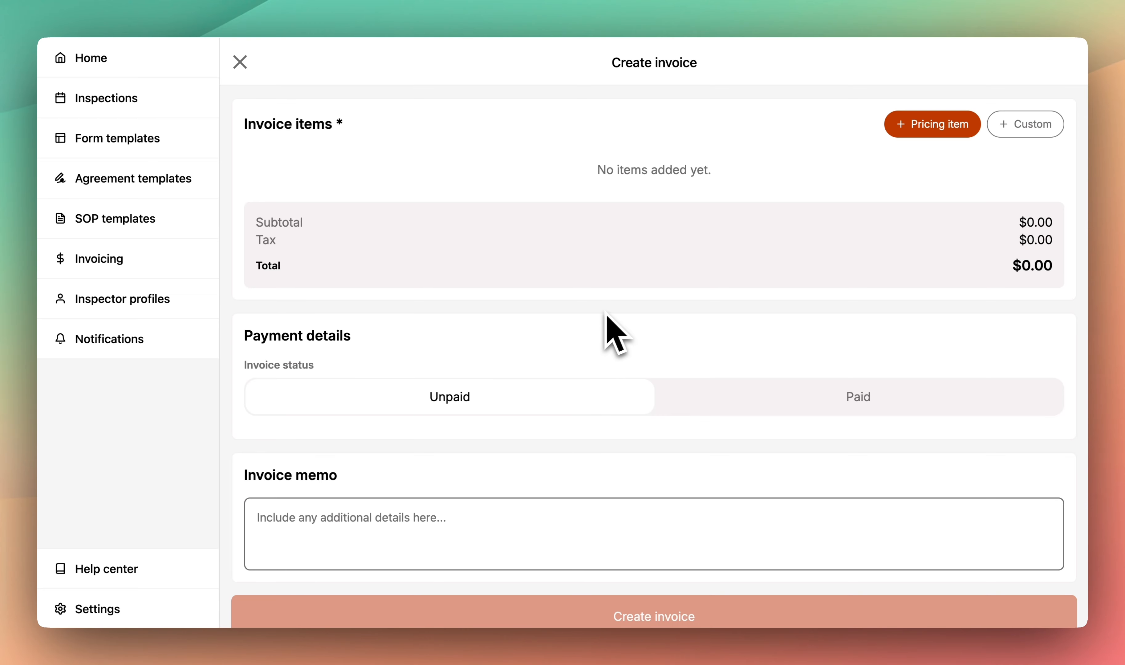
click(915, 132)
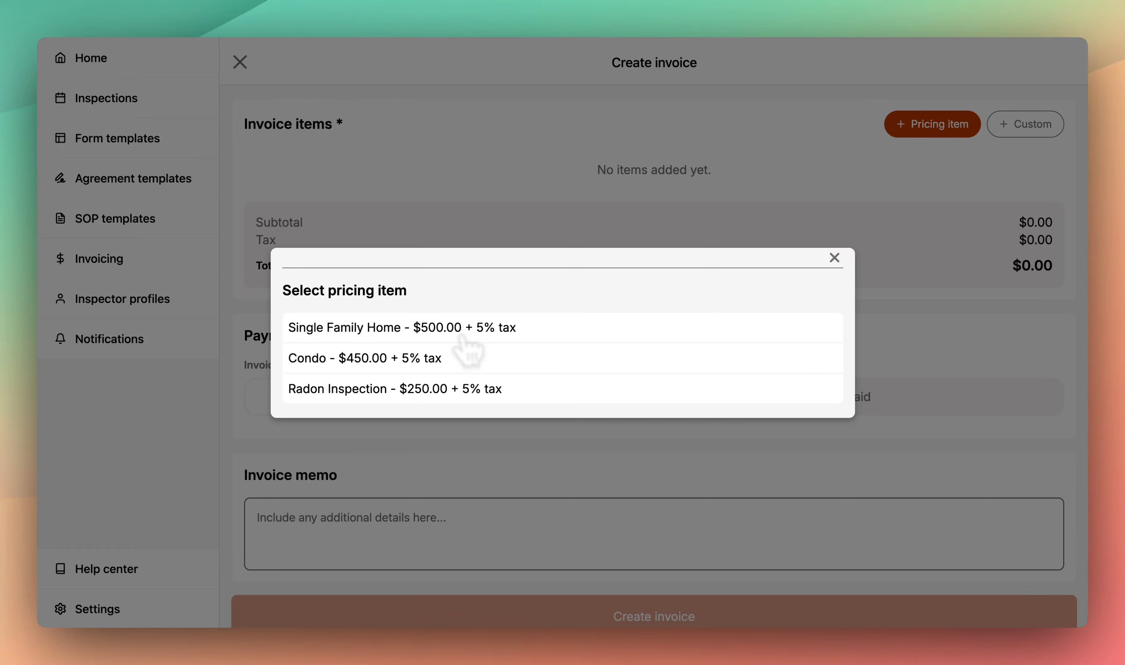
click(463, 338)
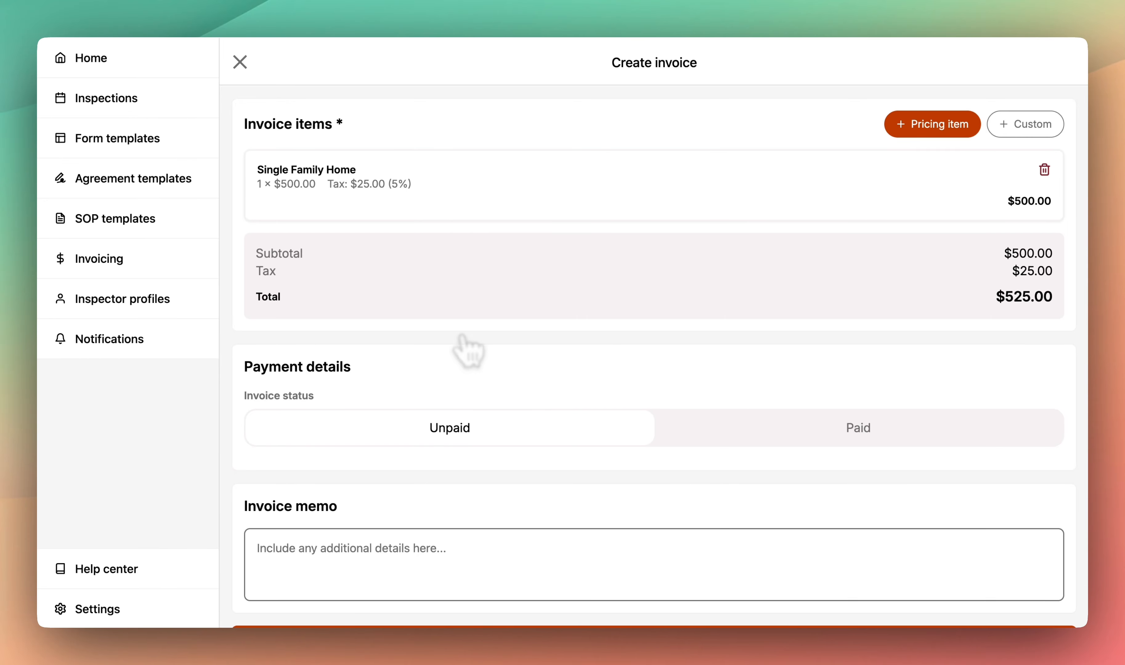
- Add a custom 'Pool inspection' line at 100 per unit with a 5% tax rate
click(1005, 122)
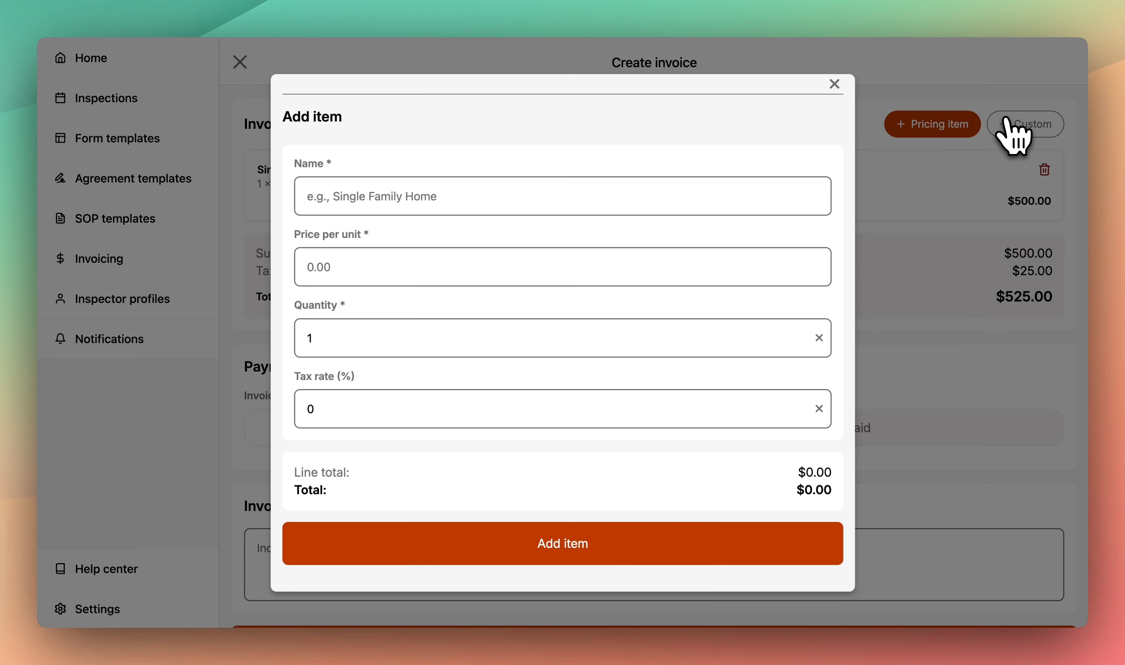
click(673, 200)
text(Pool)
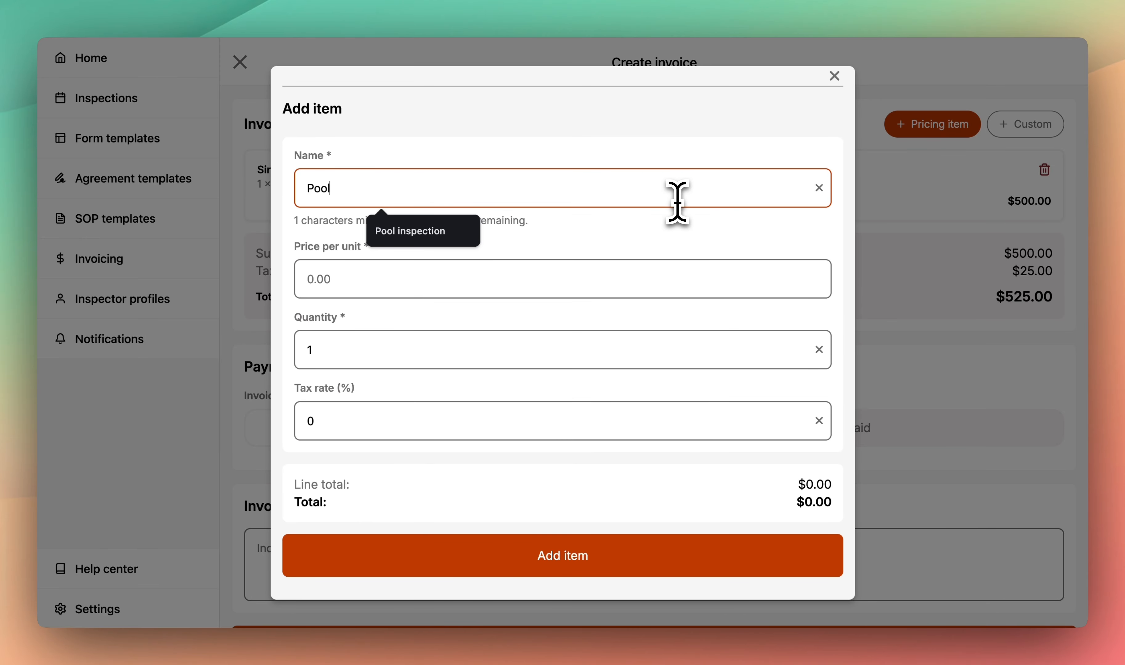
text( inspection)
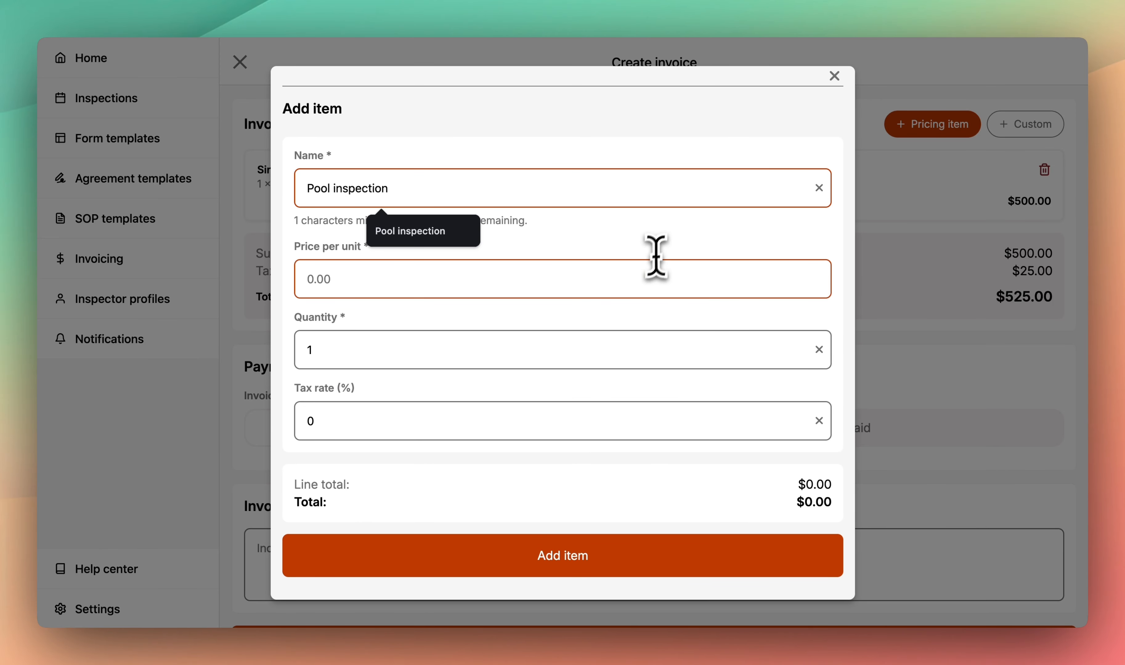
click(645, 277)
text(100)
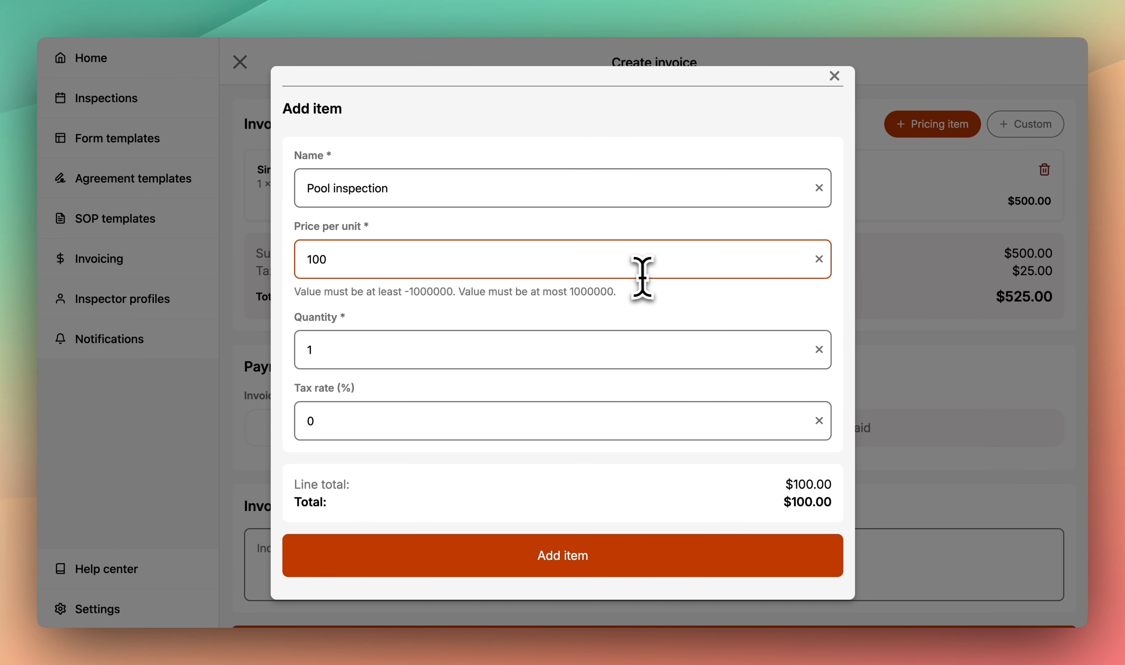
click(518, 410)
key(BackSpace)
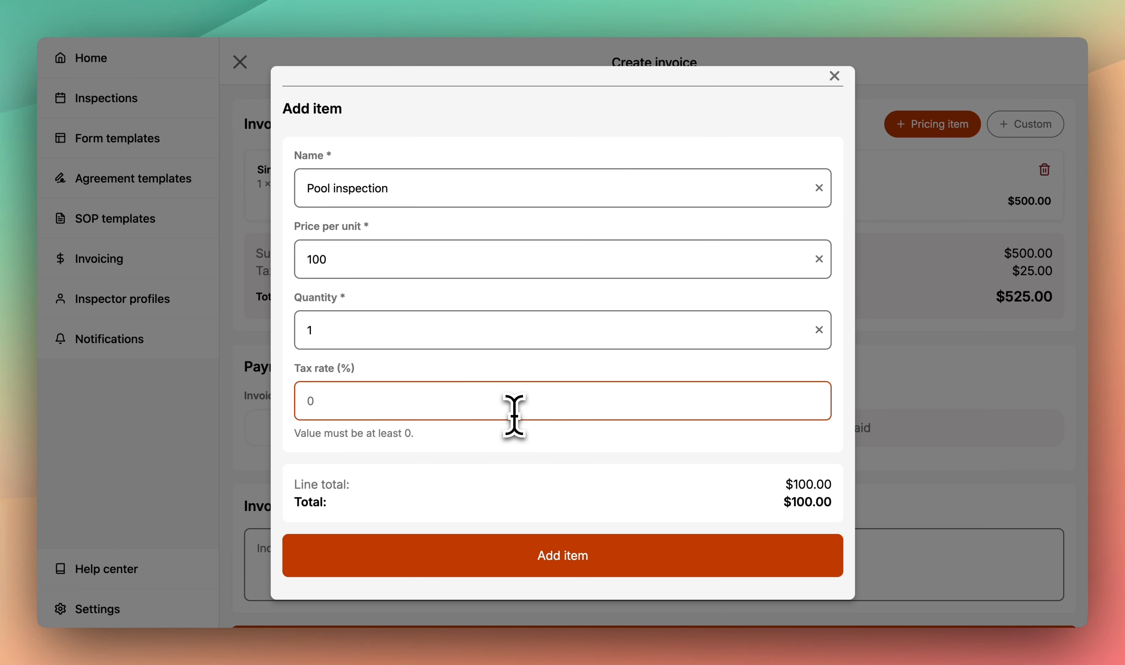
text(5)
click(553, 459)
click(551, 539)
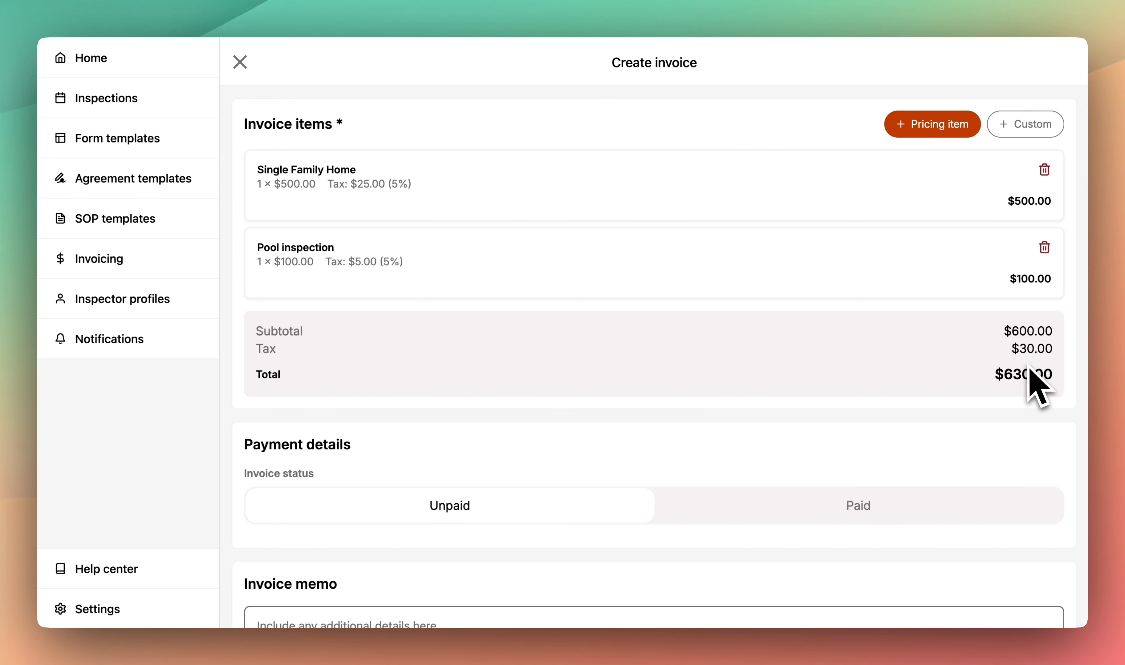
- Mark the invoice status as Paid with Cash as the payment method
scroll(748, 407, down, 1)
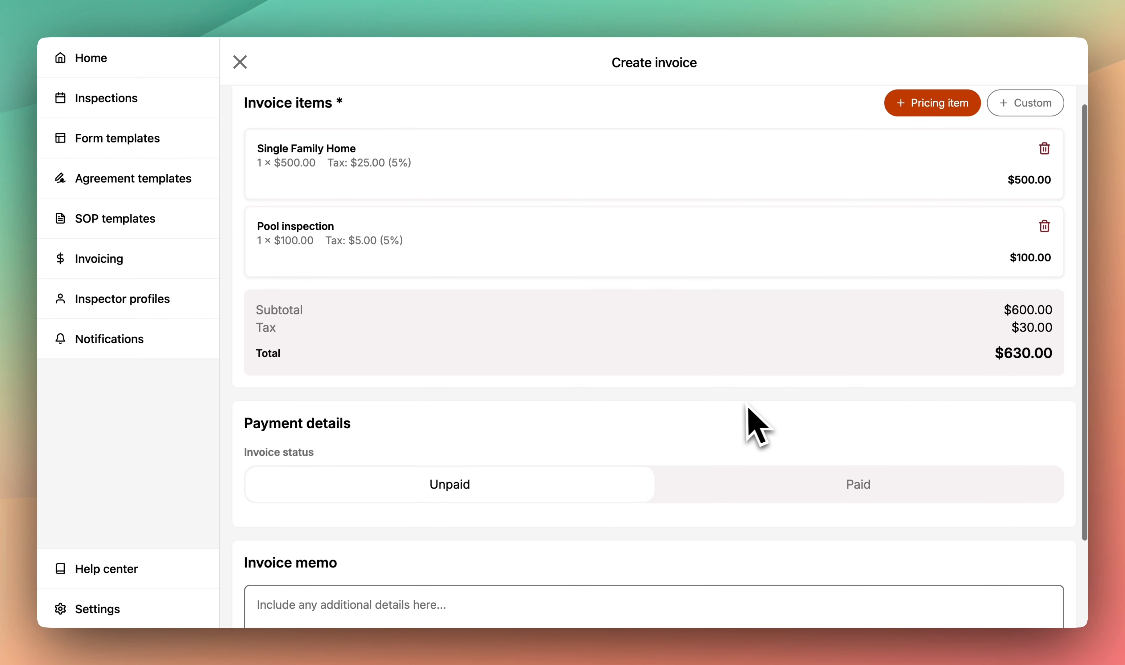
scroll(749, 406, down, 5)
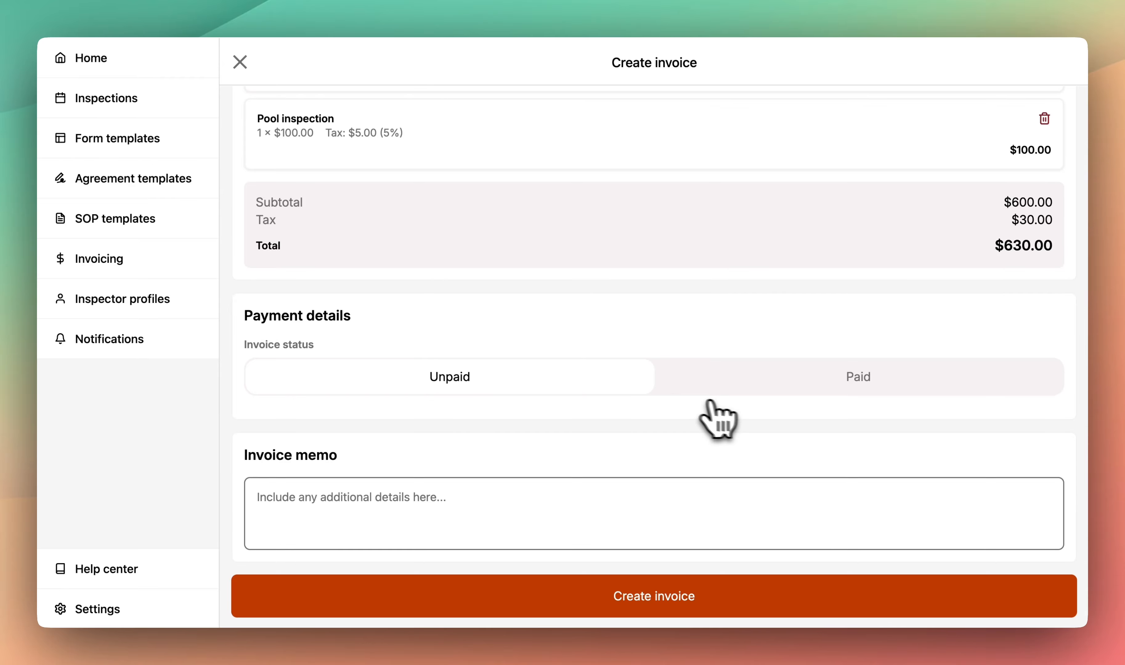
click(730, 392)
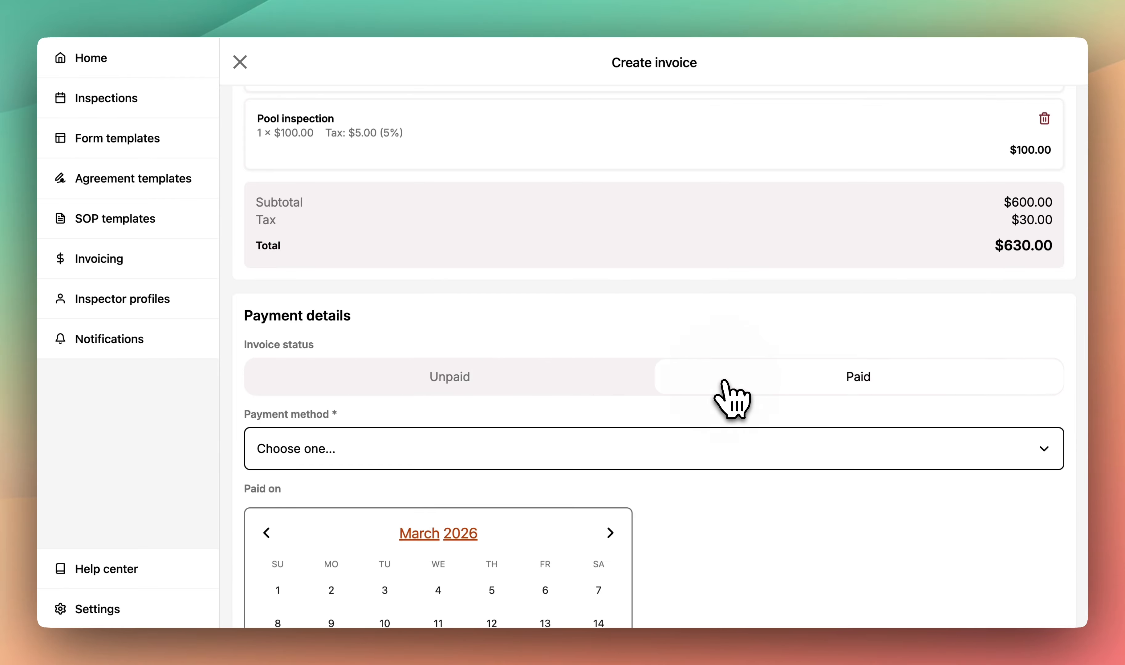
scroll(732, 400, down, 9)
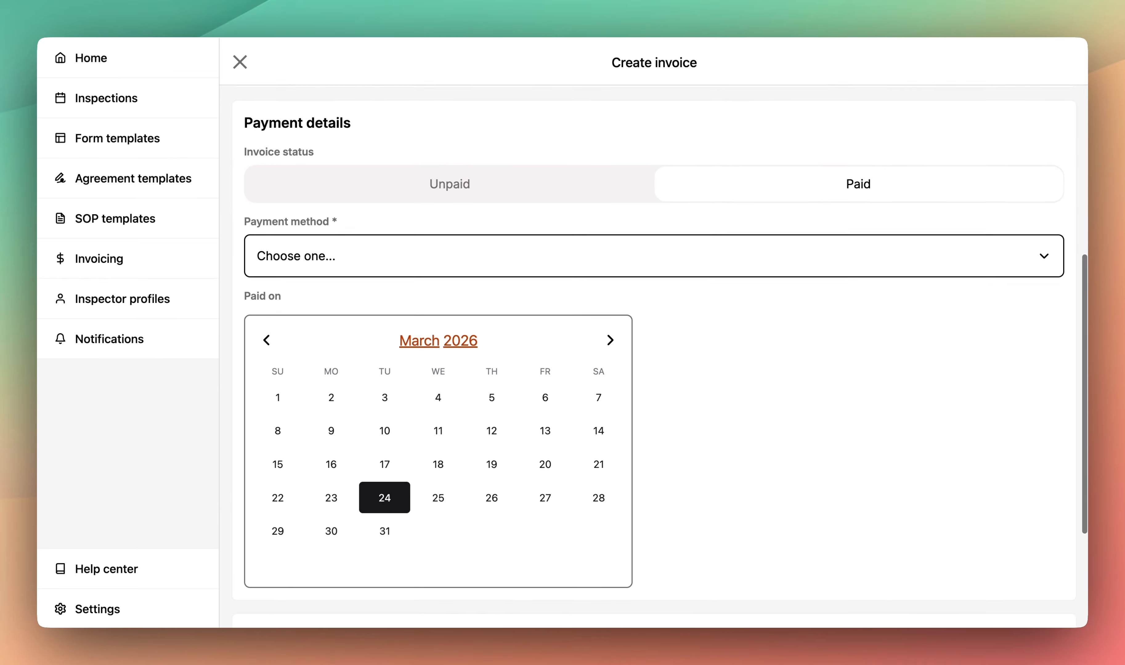
scroll(728, 401, down, 2)
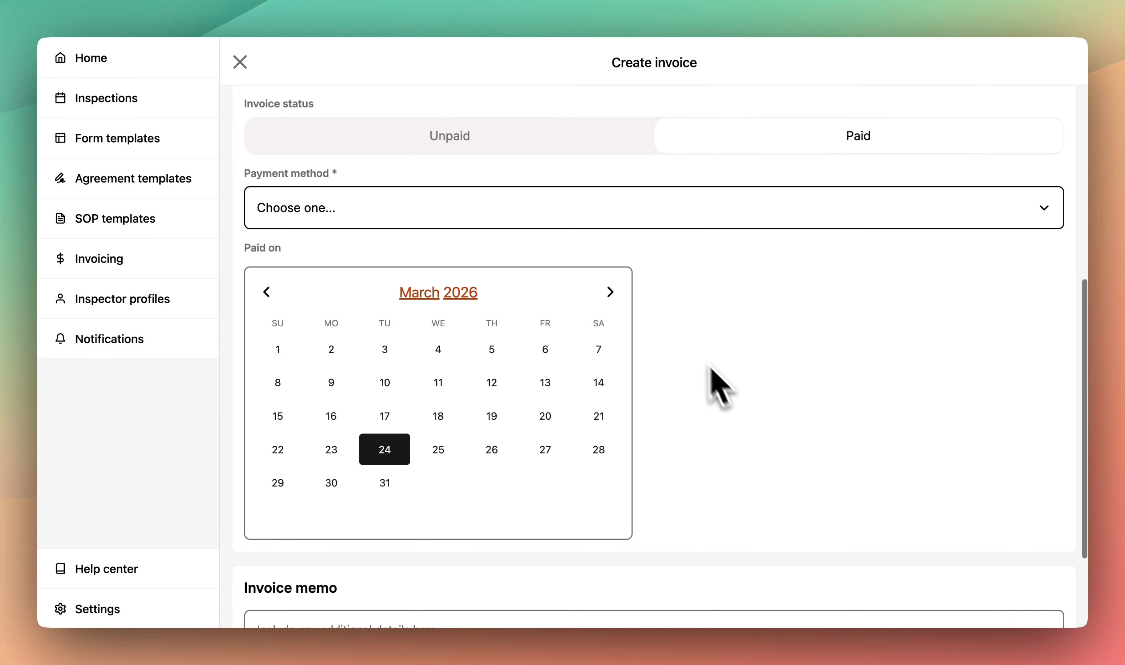
click(620, 220)
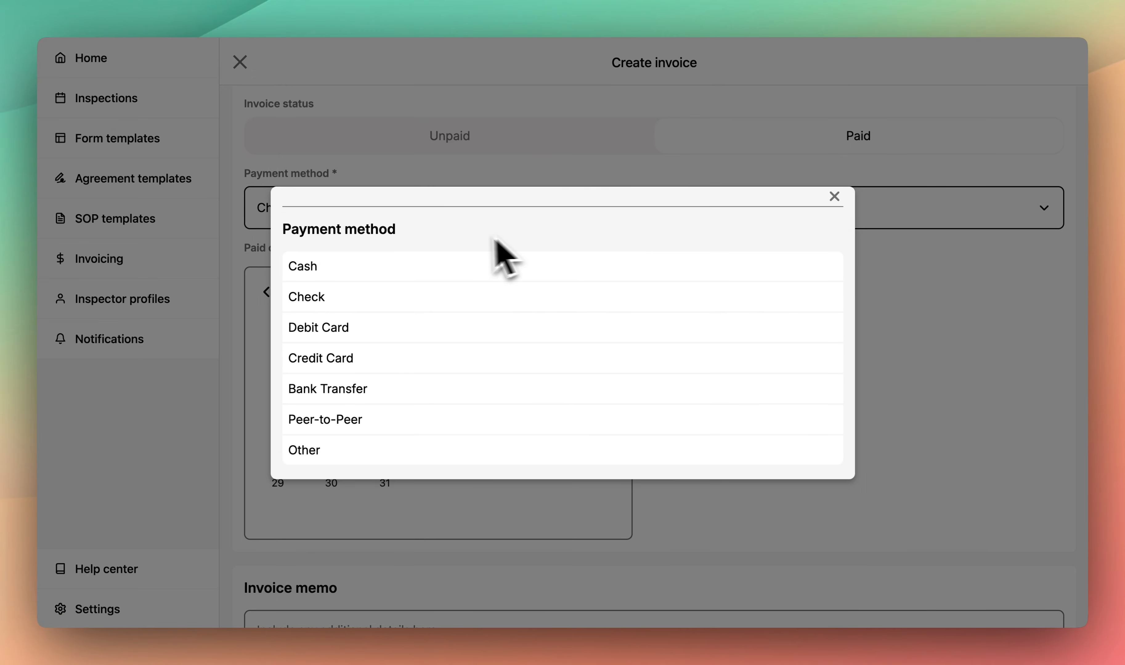
click(328, 266)
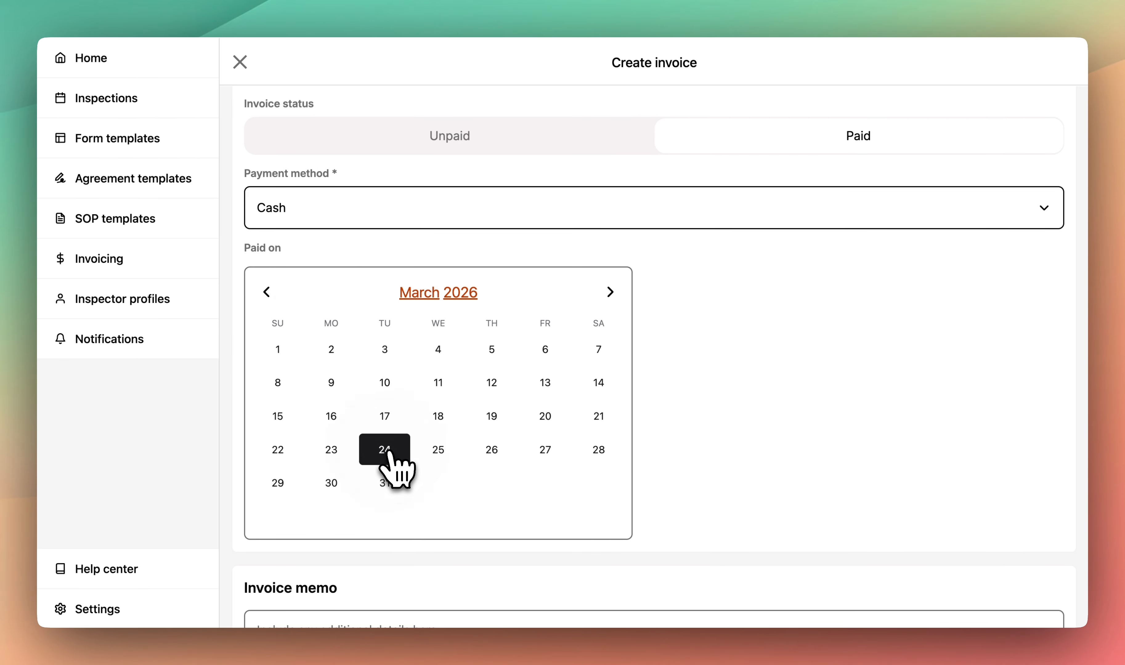
- Write the memo 'Paid in full by cash prior to inspection.' and create the invoice
scroll(388, 452, down, 1)
scroll(388, 456, down, 3)
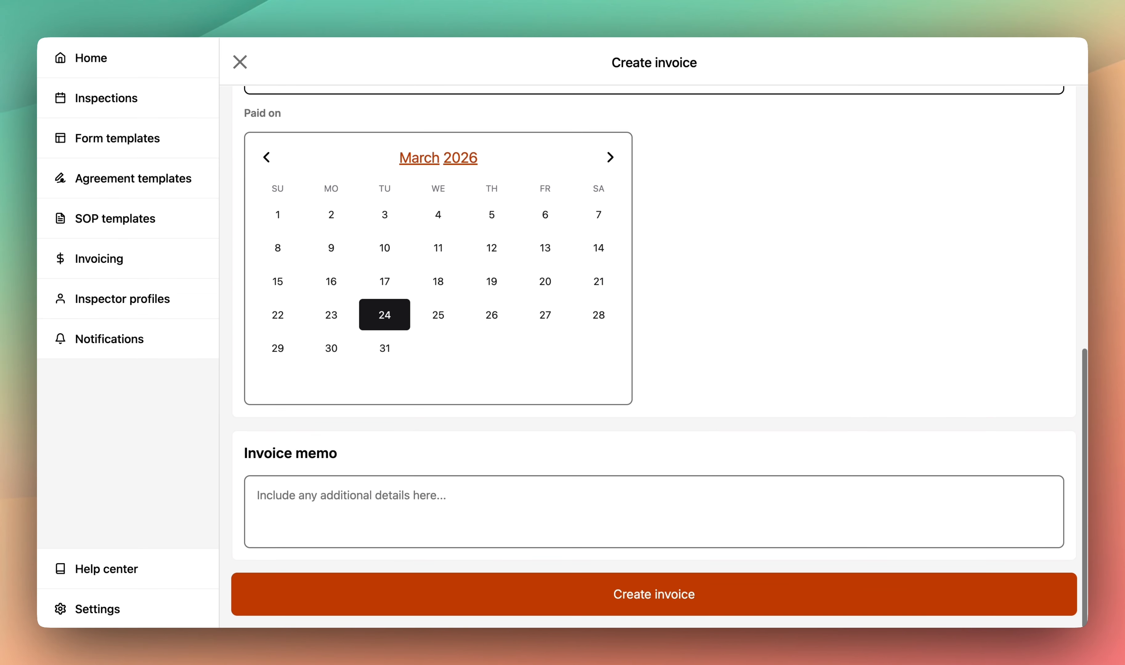
click(416, 502)
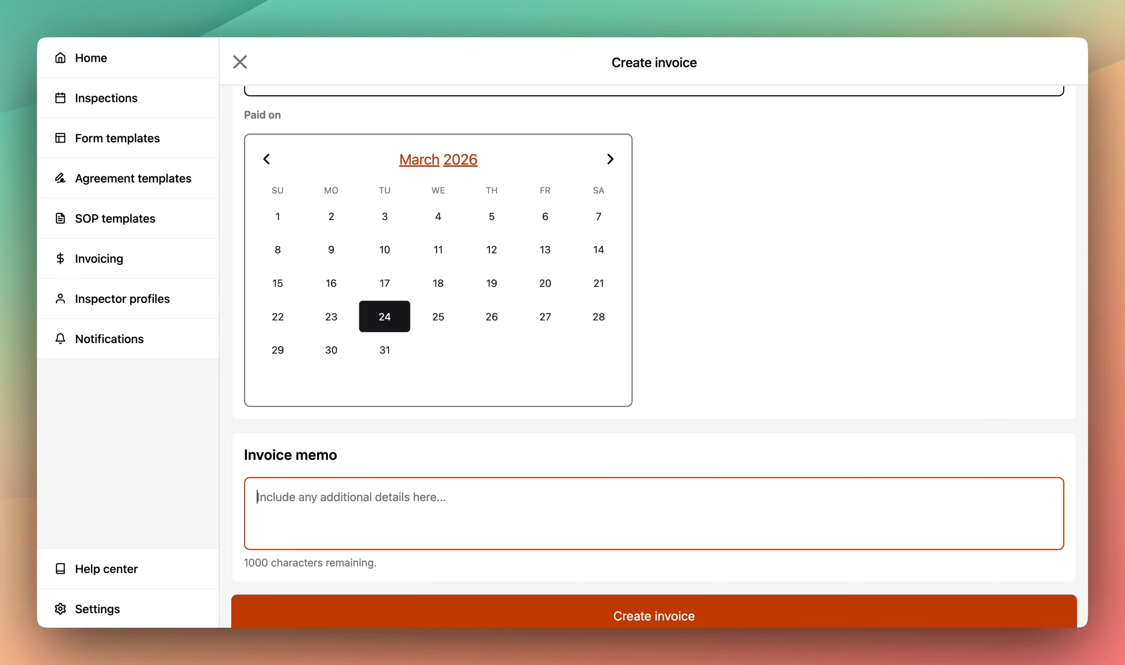
text(Pa)
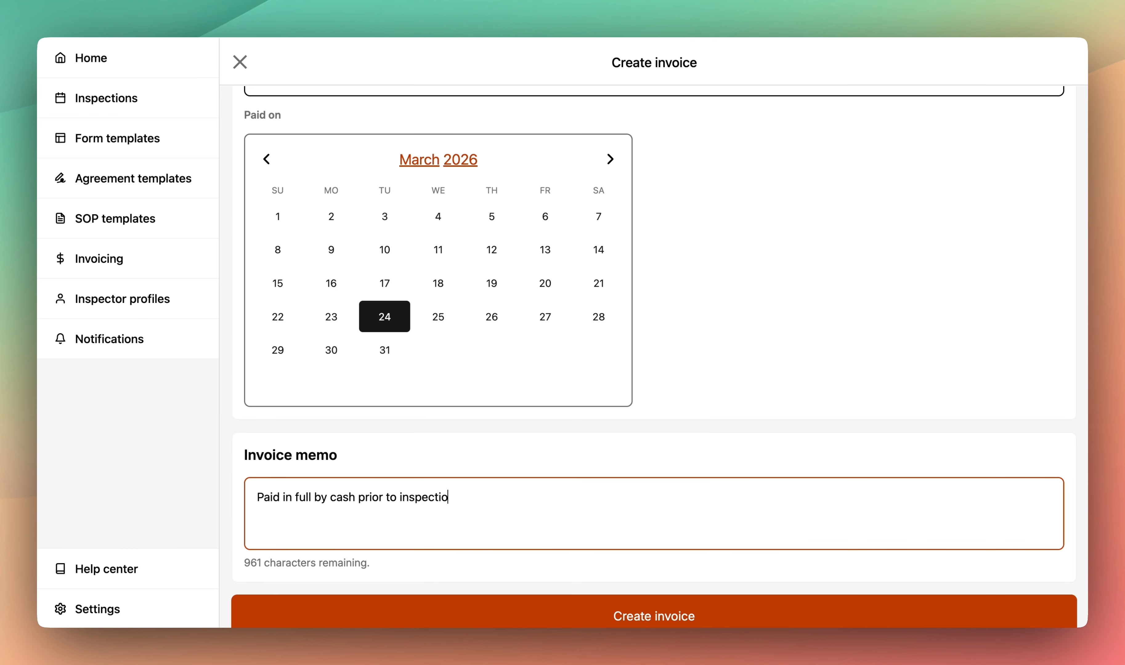
scroll(417, 499, down, 1)
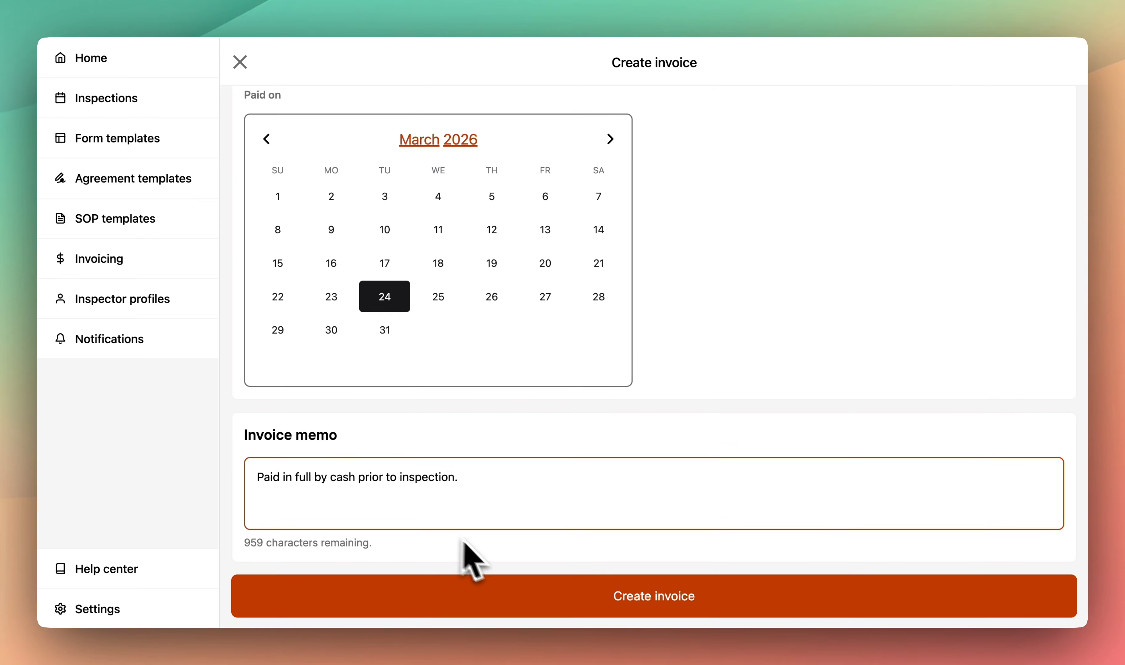
click(538, 580)
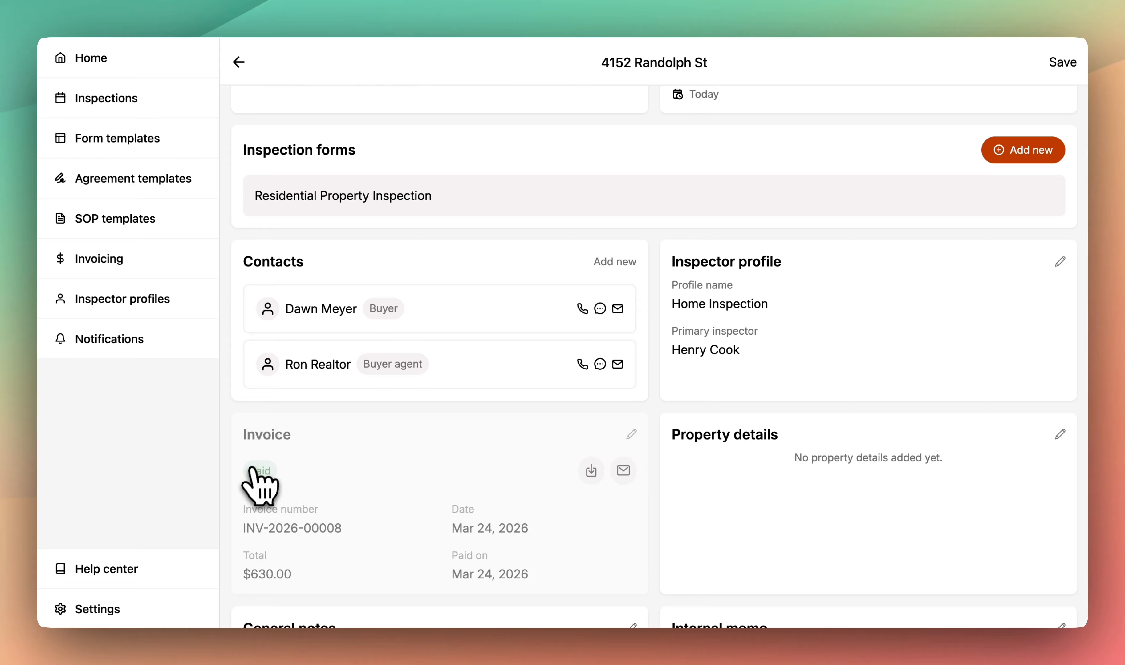
- Check the invoice PDF's line items, Paid status, $630.00 total and memo, then return
click(592, 476)
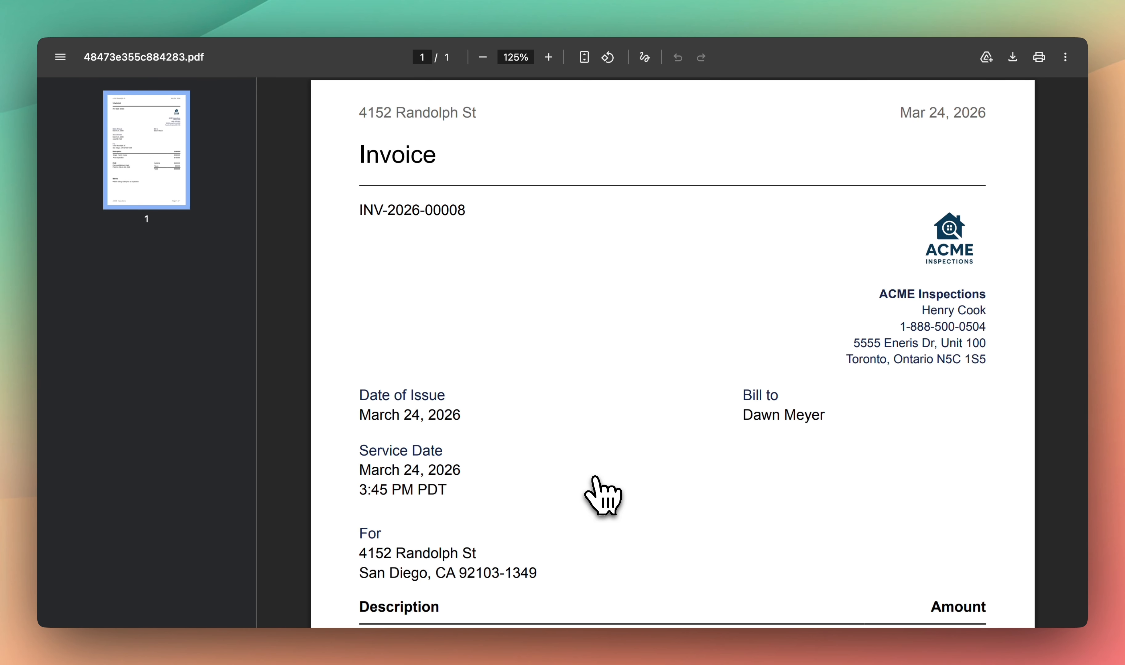
scroll(594, 478, down, 3)
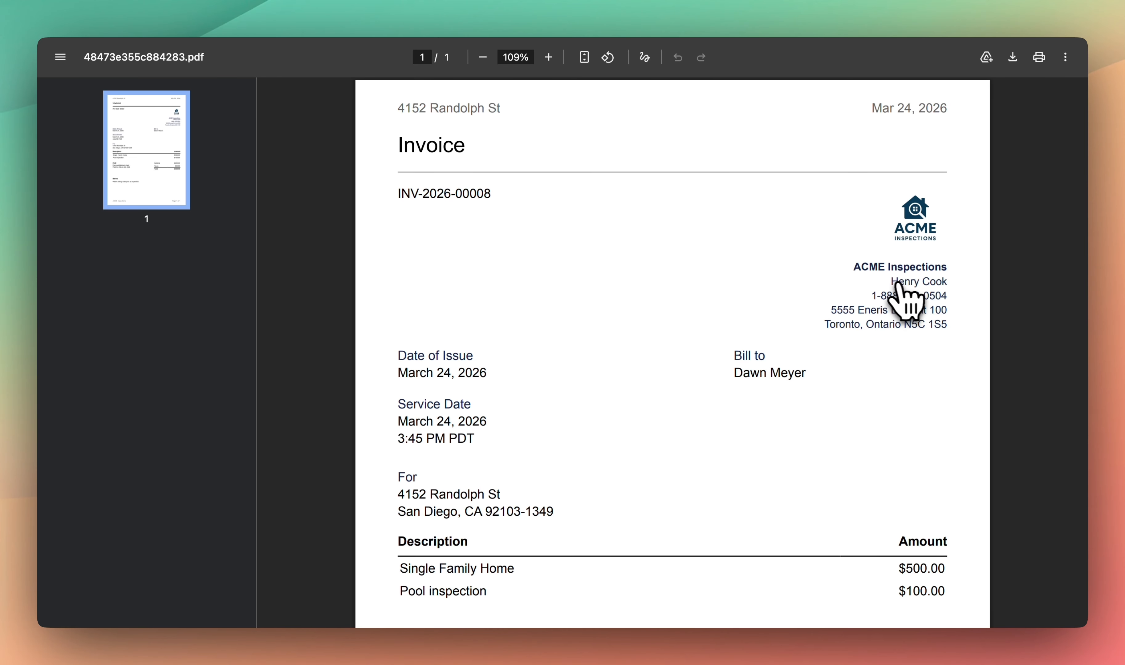
scroll(893, 347, down, 1)
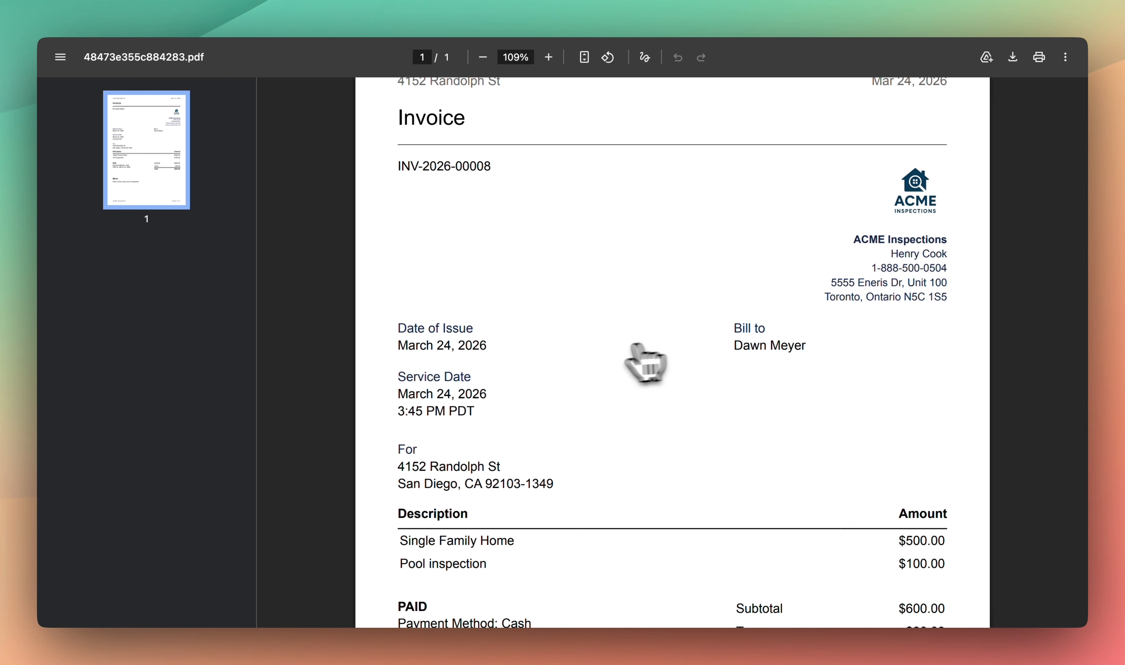
scroll(596, 440, down, 1)
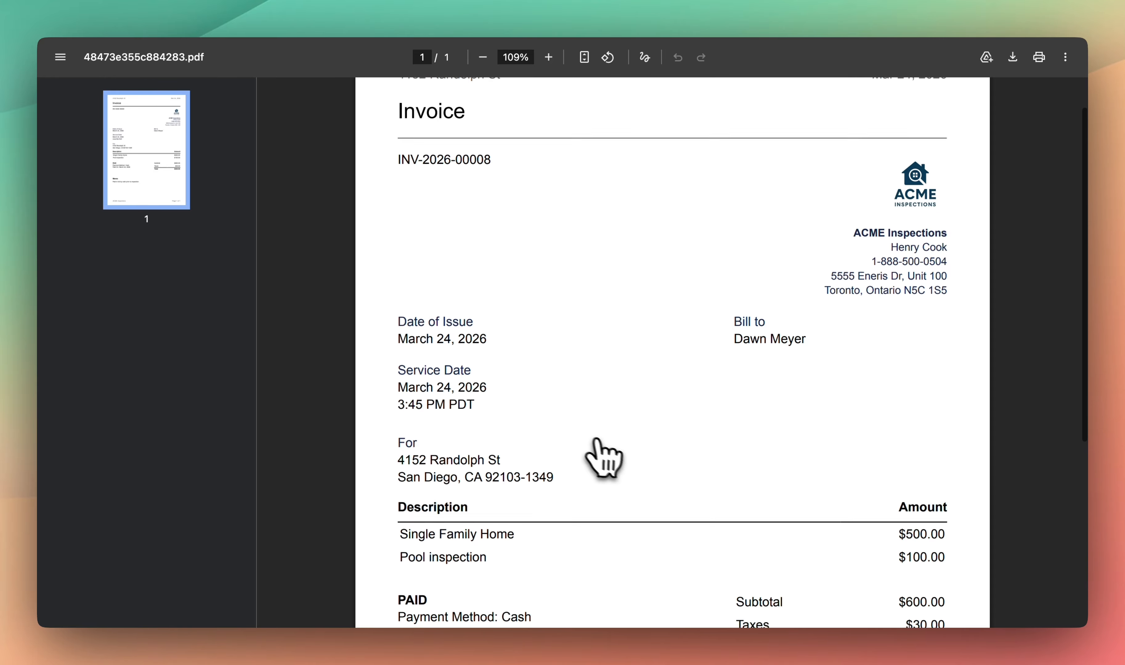
scroll(611, 449, down, 5)
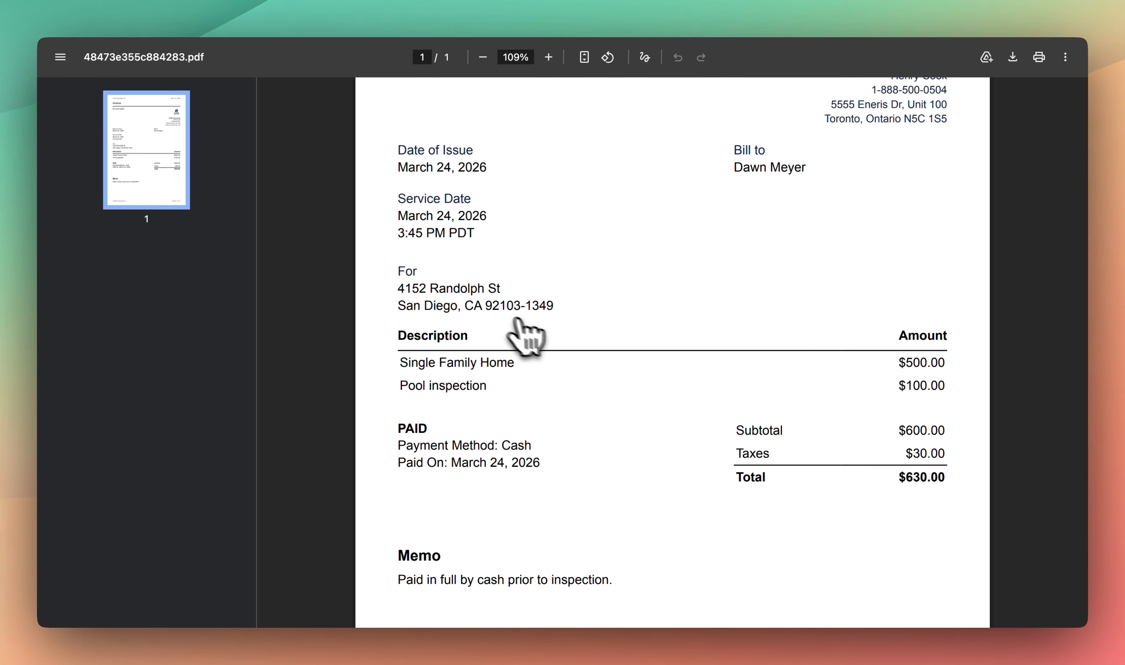
scroll(488, 397, down, 1)
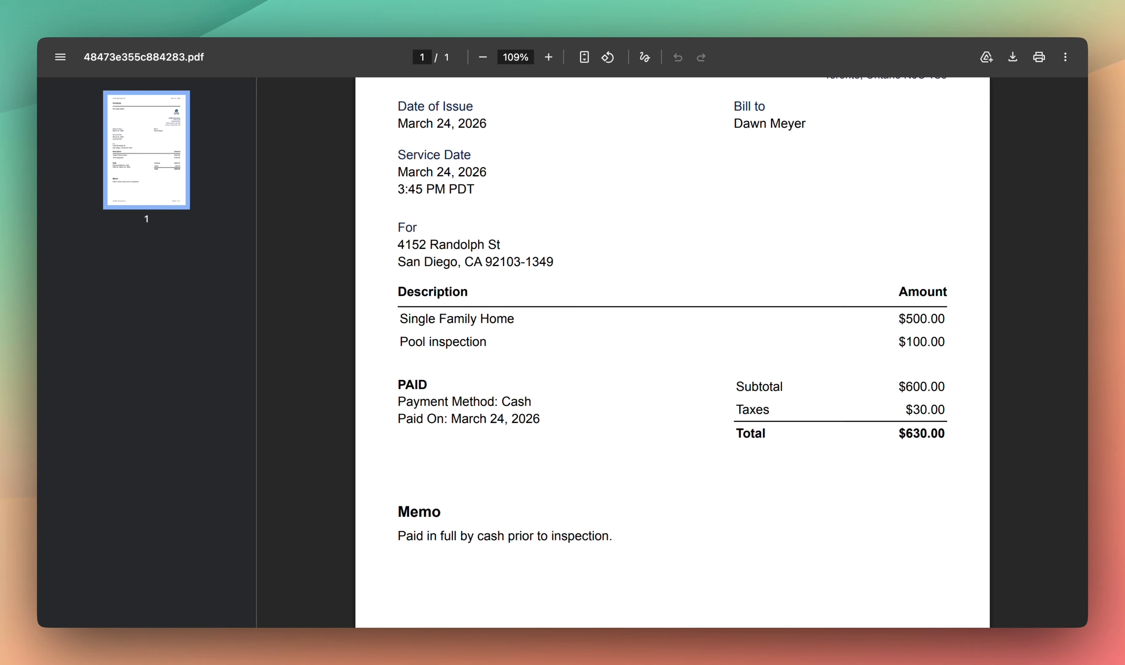
click(436, 5)
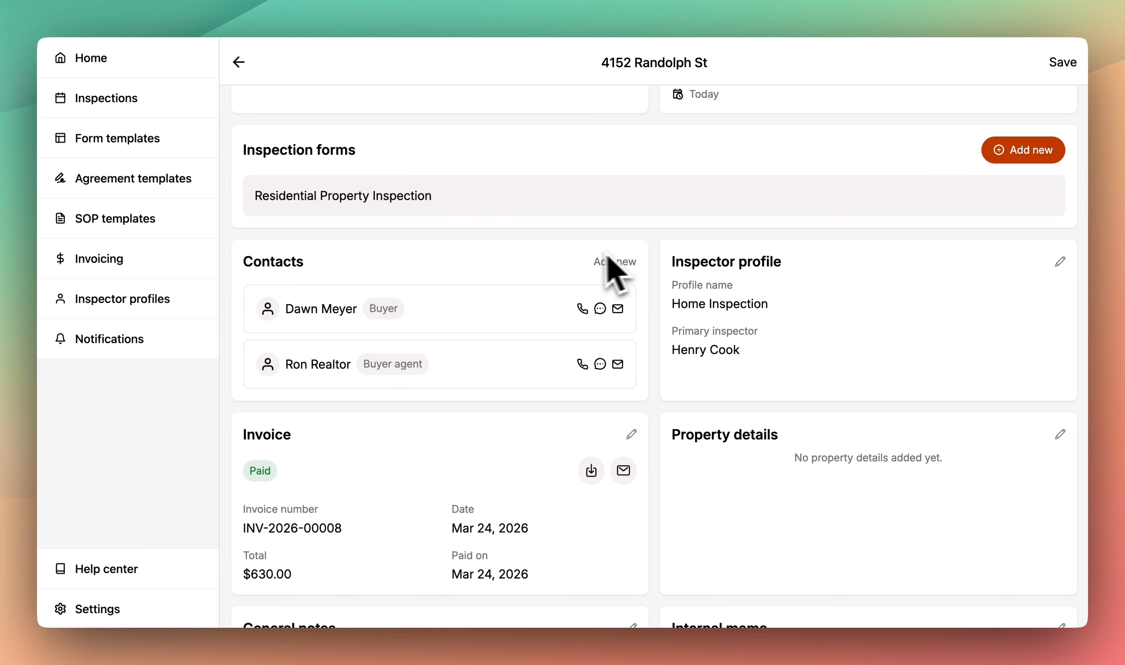
scroll(534, 446, up, 2)
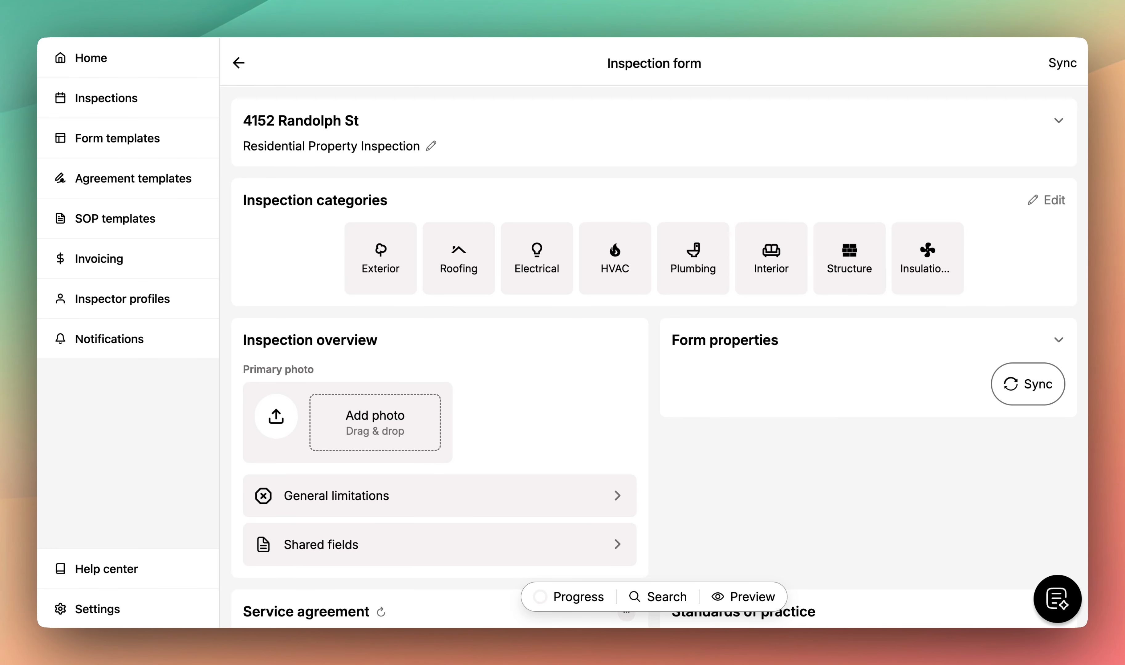
- Add the Buyer contact as a signer on the service agreement
scroll(660, 358, down, 5)
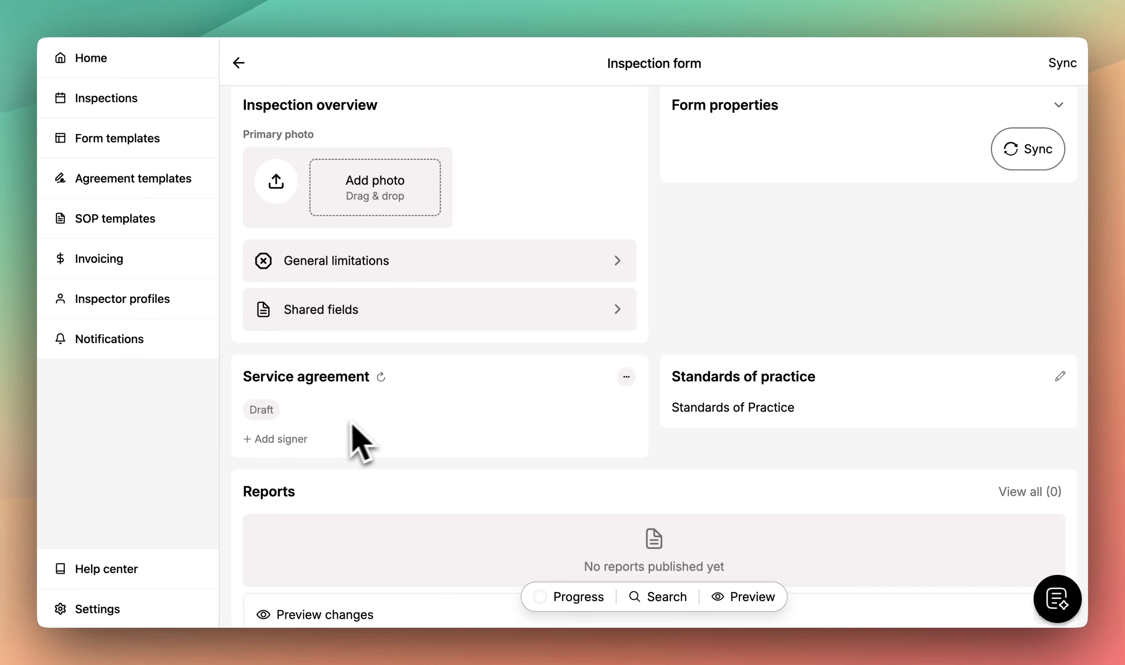
click(288, 449)
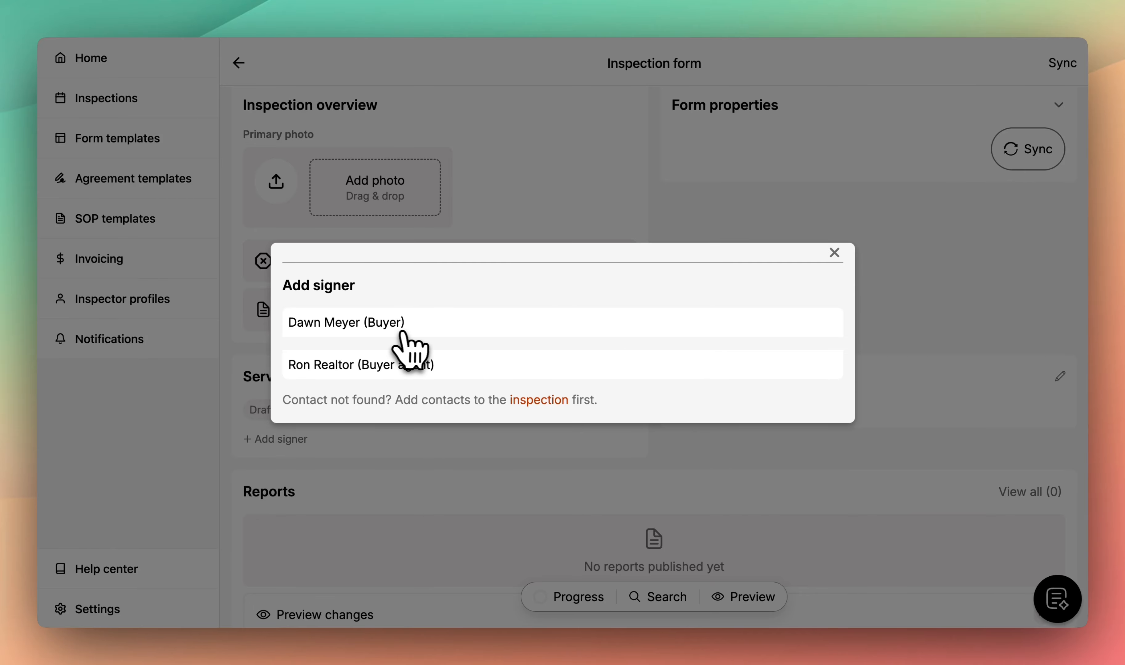
click(426, 327)
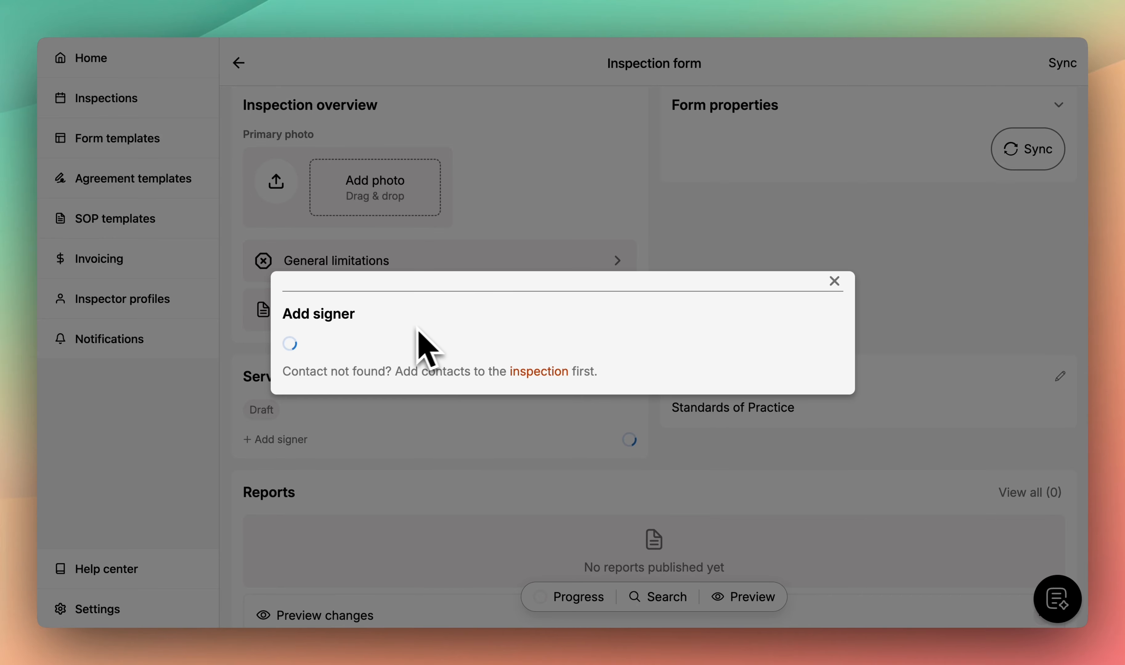
scroll(429, 352, down, 1)
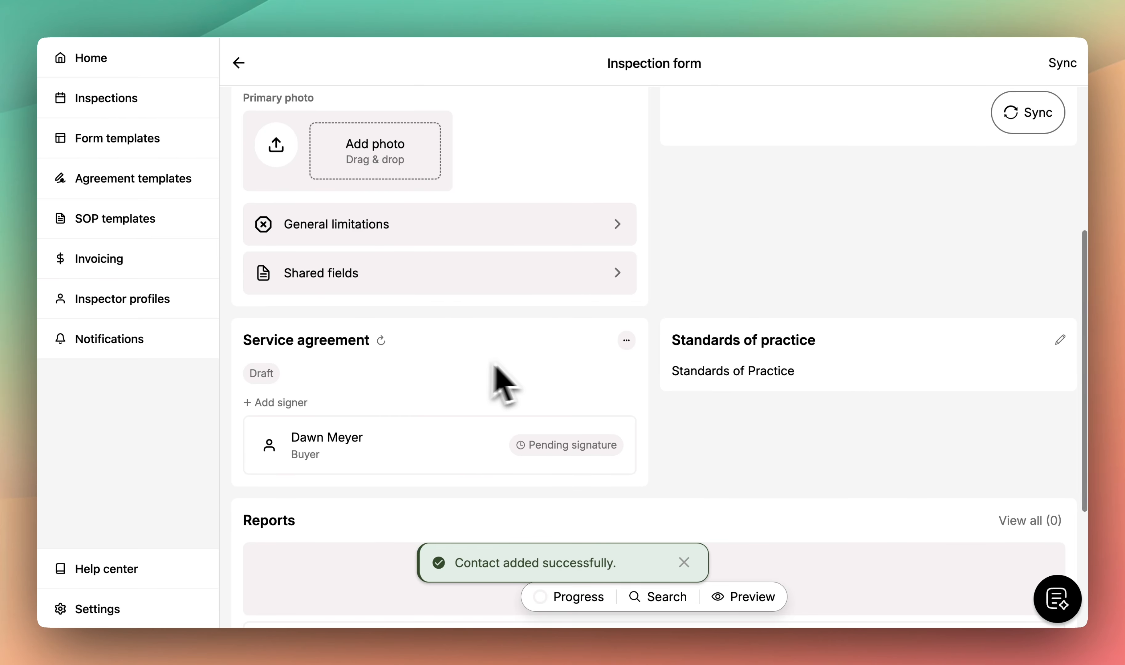
click(625, 341)
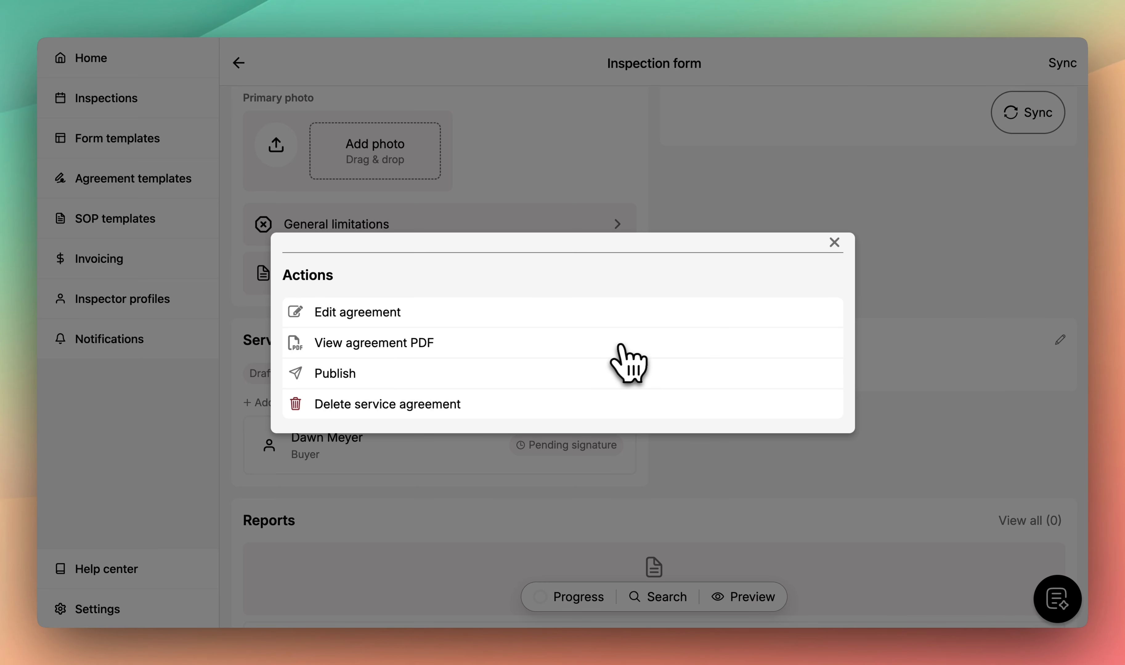
- Publish the service agreement and bring up the buyer signer's options
click(573, 373)
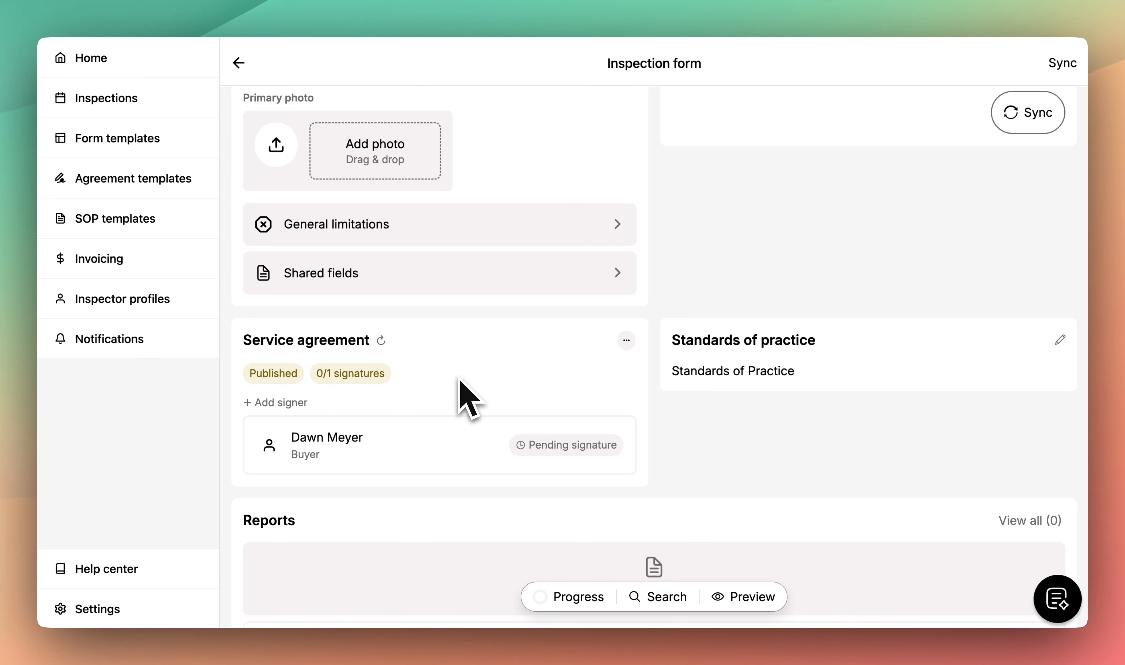
click(443, 441)
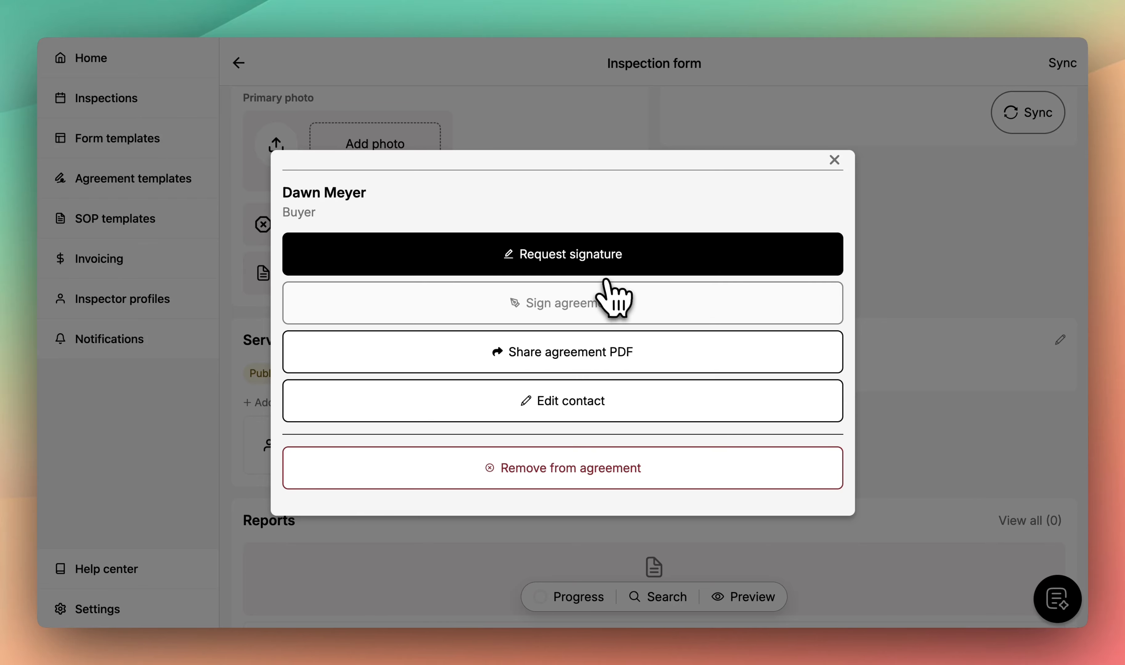
- Open the agreement signing form and pick the buyer's printed name from the suggestions
click(589, 306)
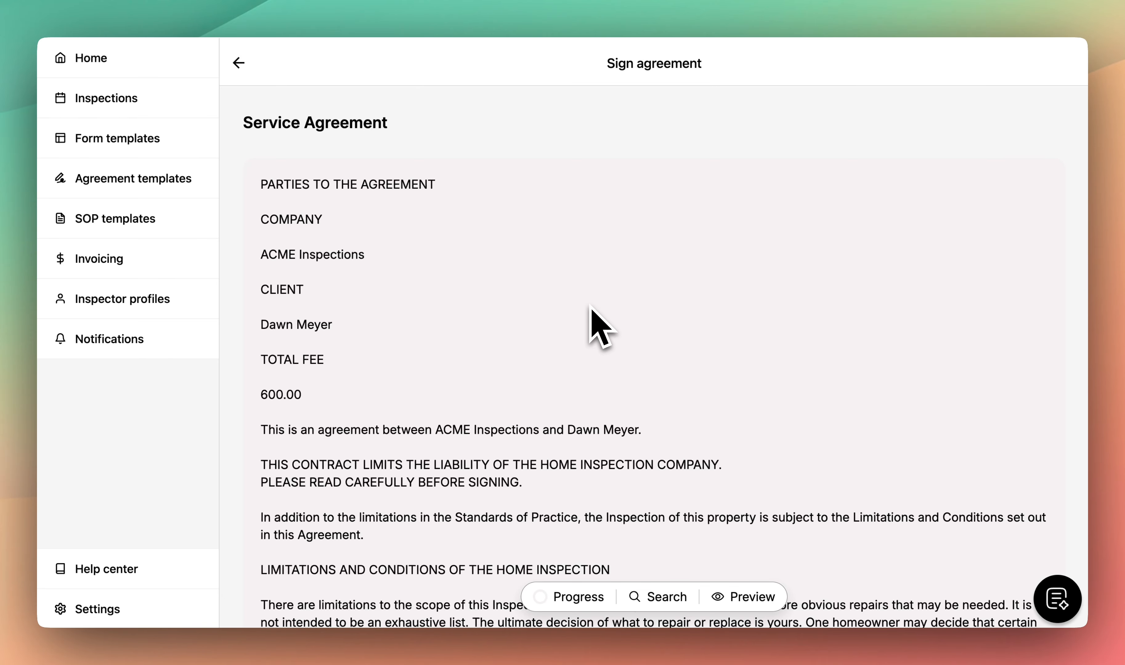
scroll(590, 308, down, 5)
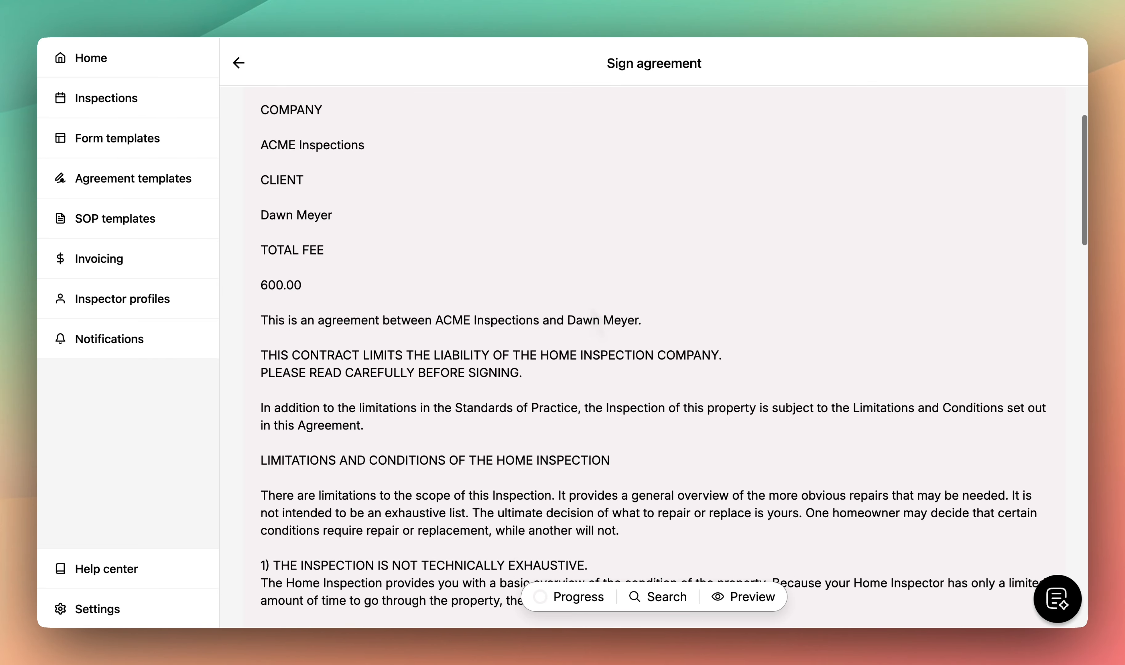
scroll(593, 315, down, 20)
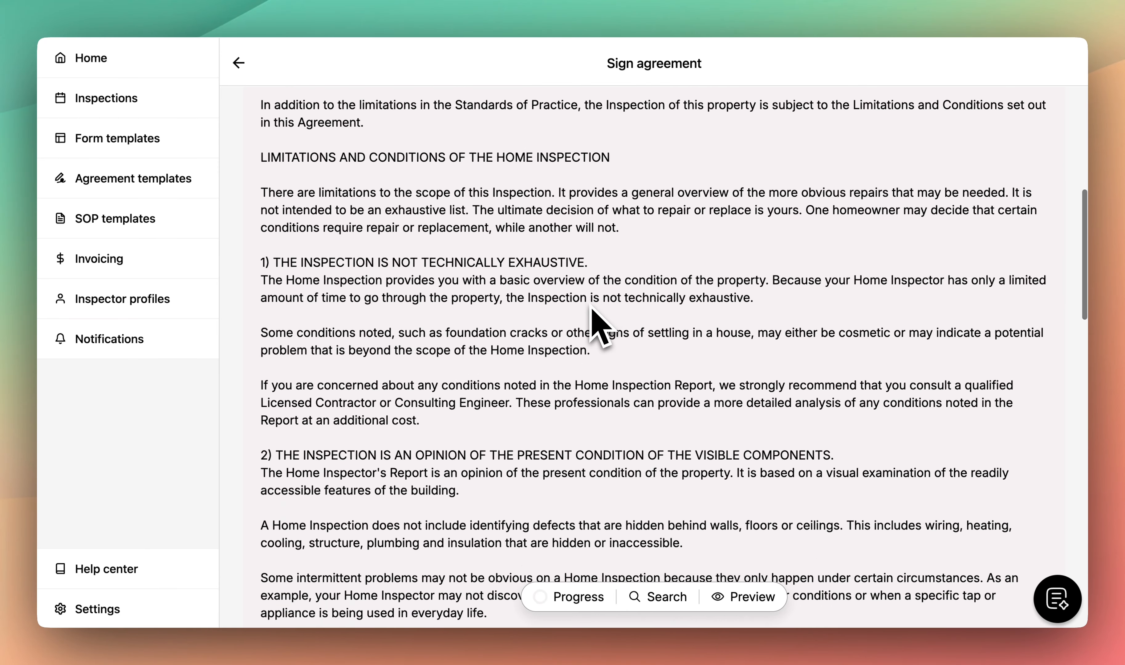
scroll(594, 319, down, 20)
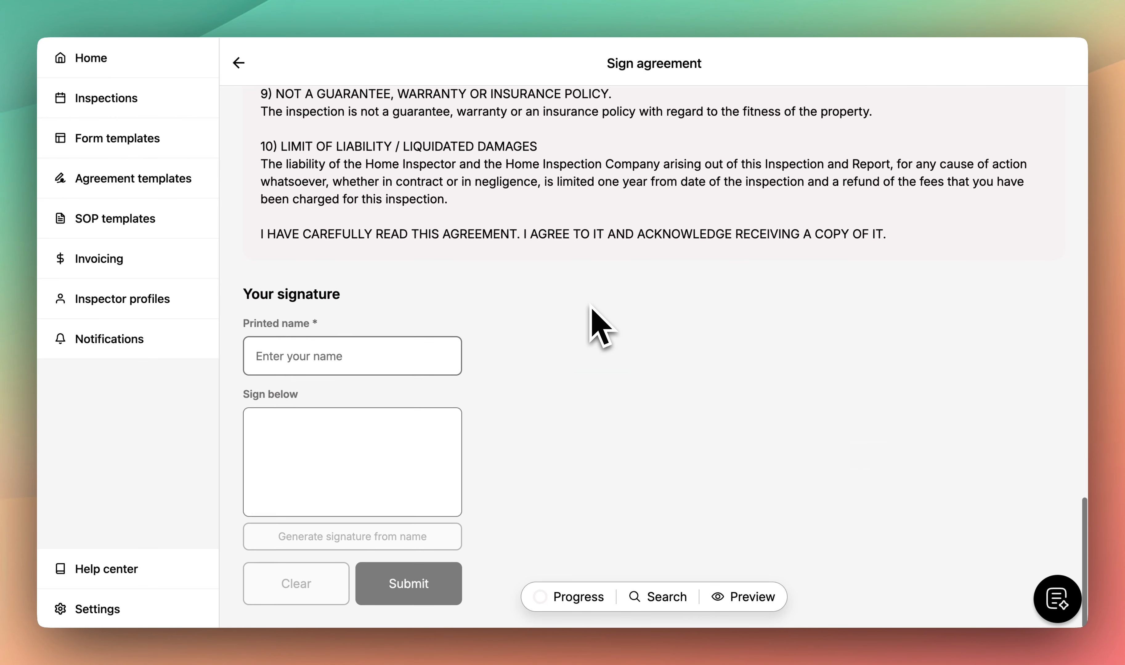
click(439, 355)
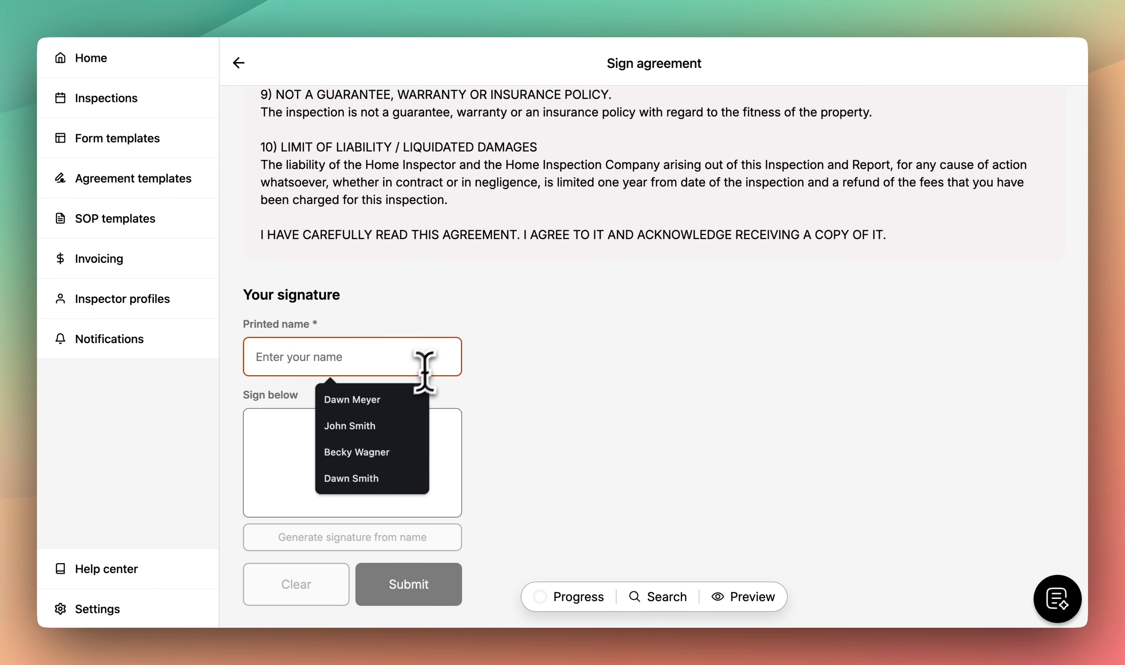
click(404, 396)
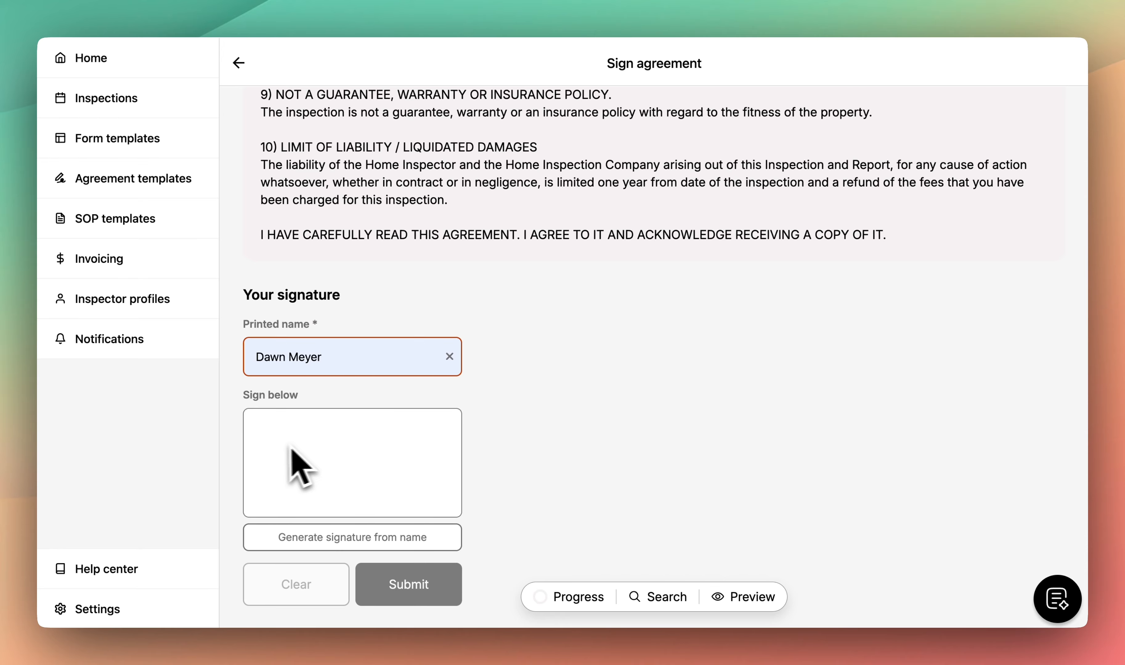
- Generate the buyer's signature from the name and submit, giving 1/1 signatures
drag(278, 444, 409, 483)
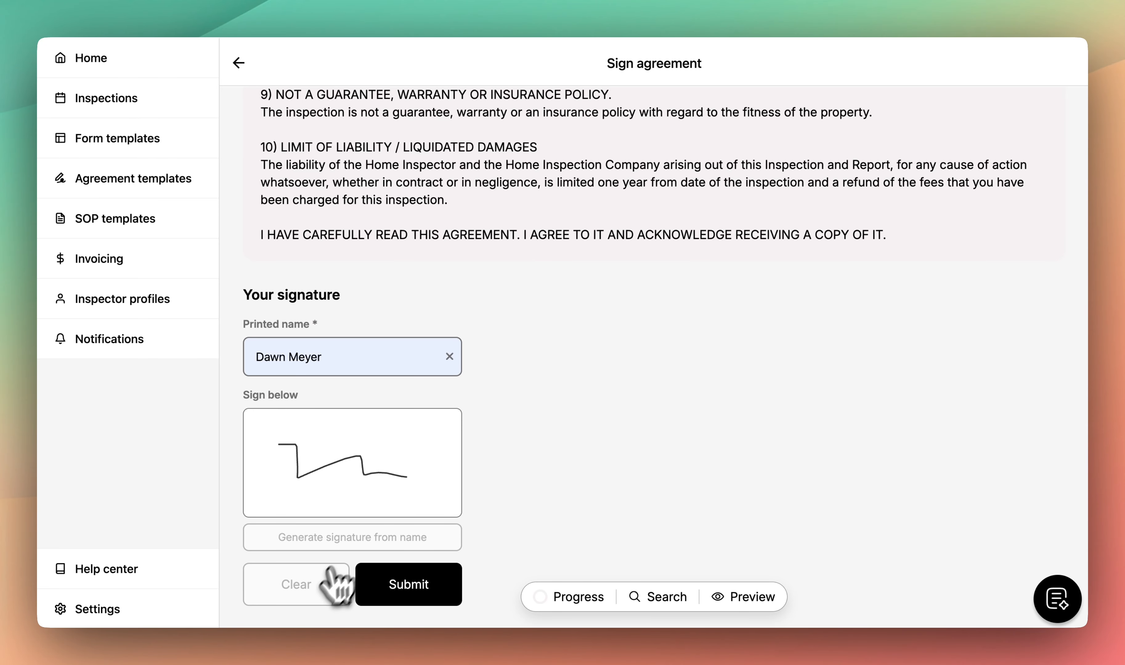
click(344, 539)
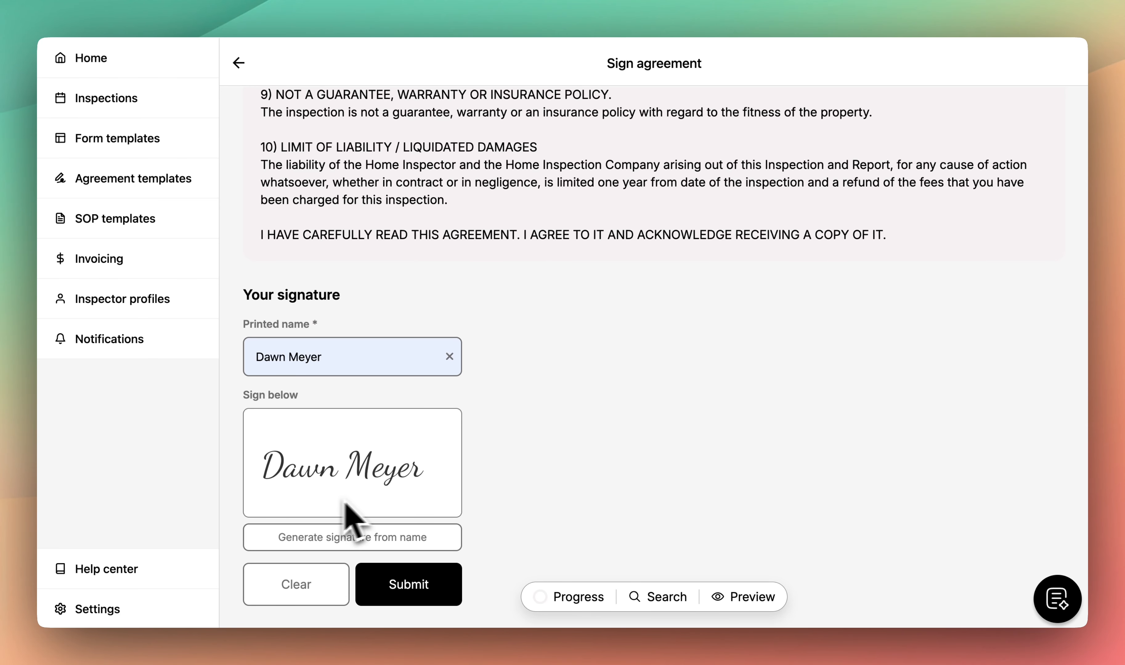
click(413, 571)
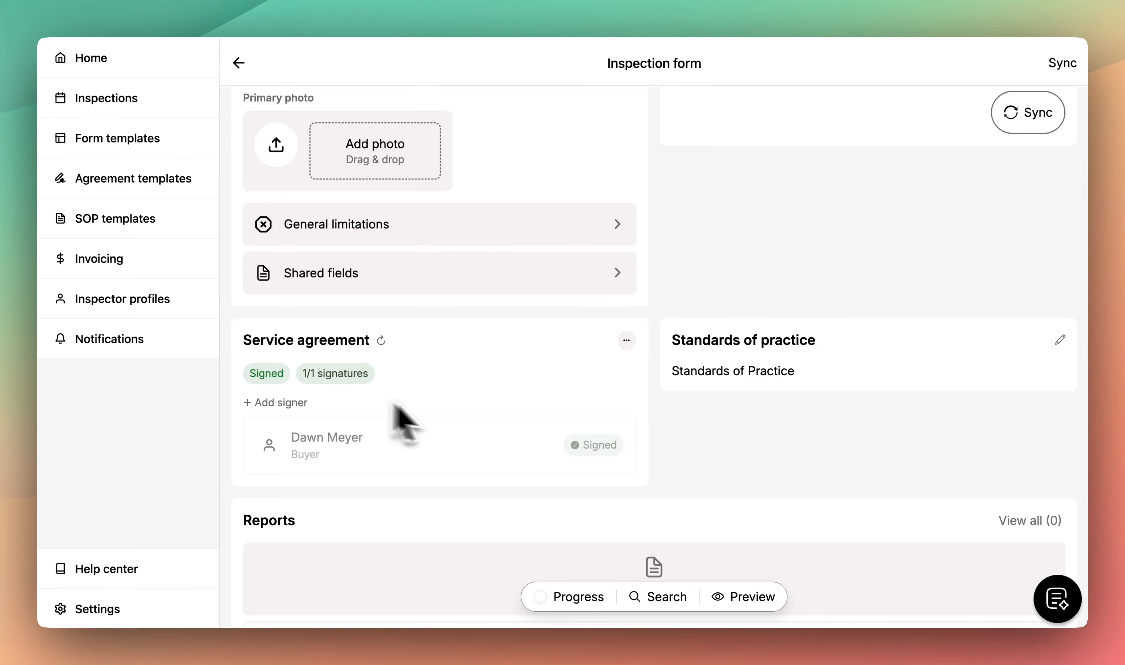
scroll(573, 432, up, 2)
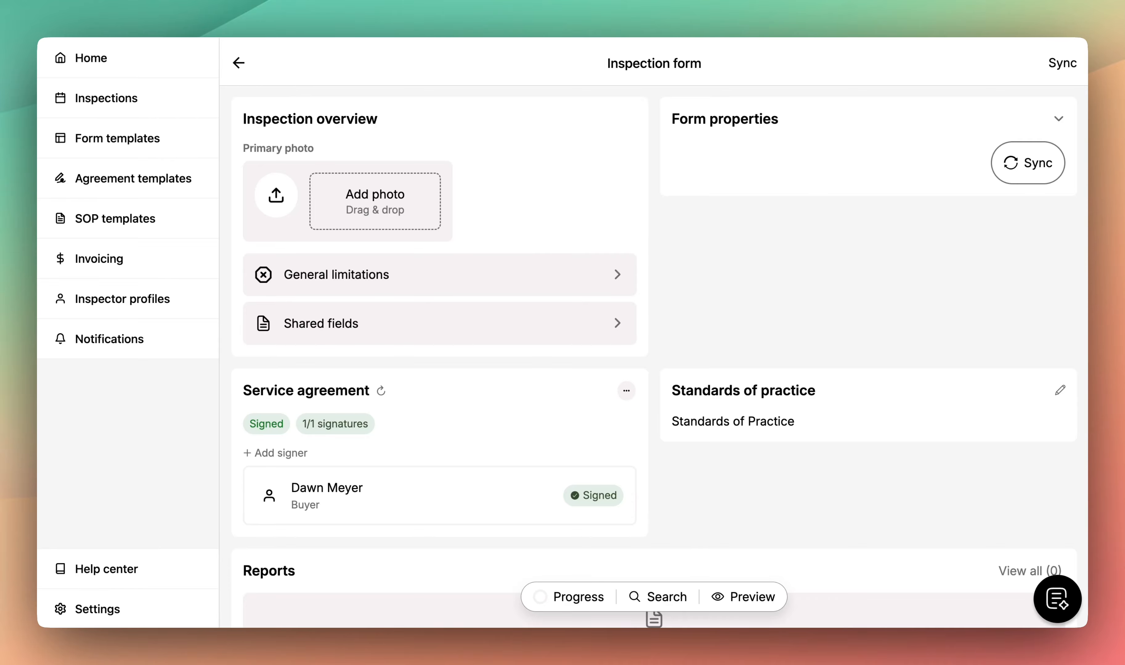
scroll(660, 358, up, 5)
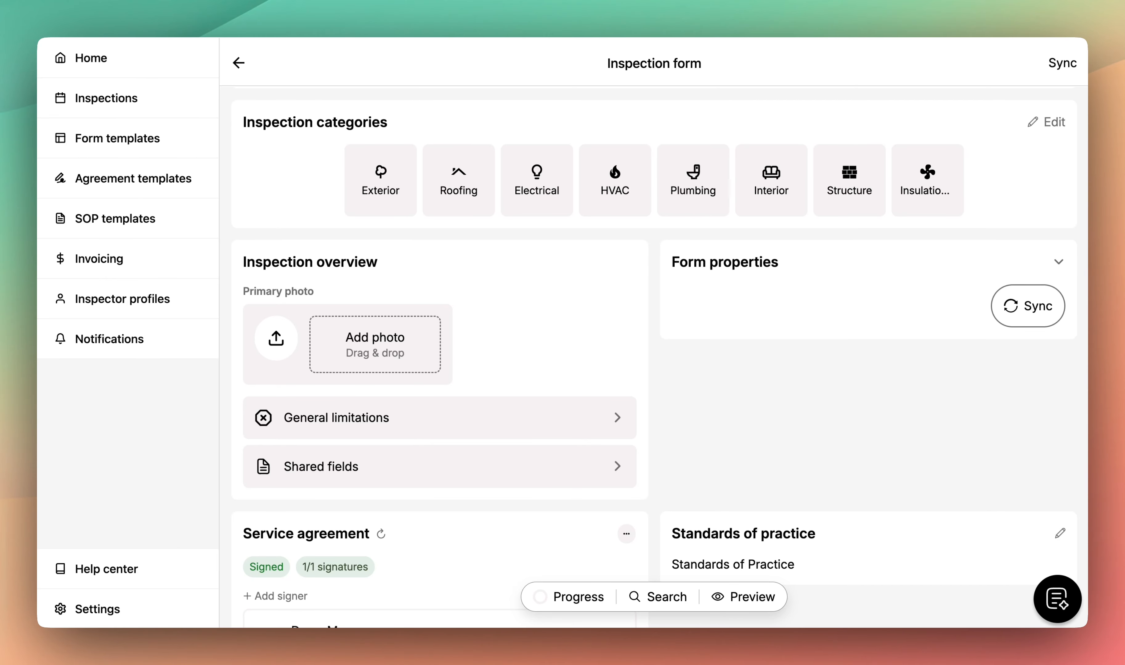
- Upload Primary Photo.jpg from the Inspection Photos folder as the primary photo
click(418, 348)
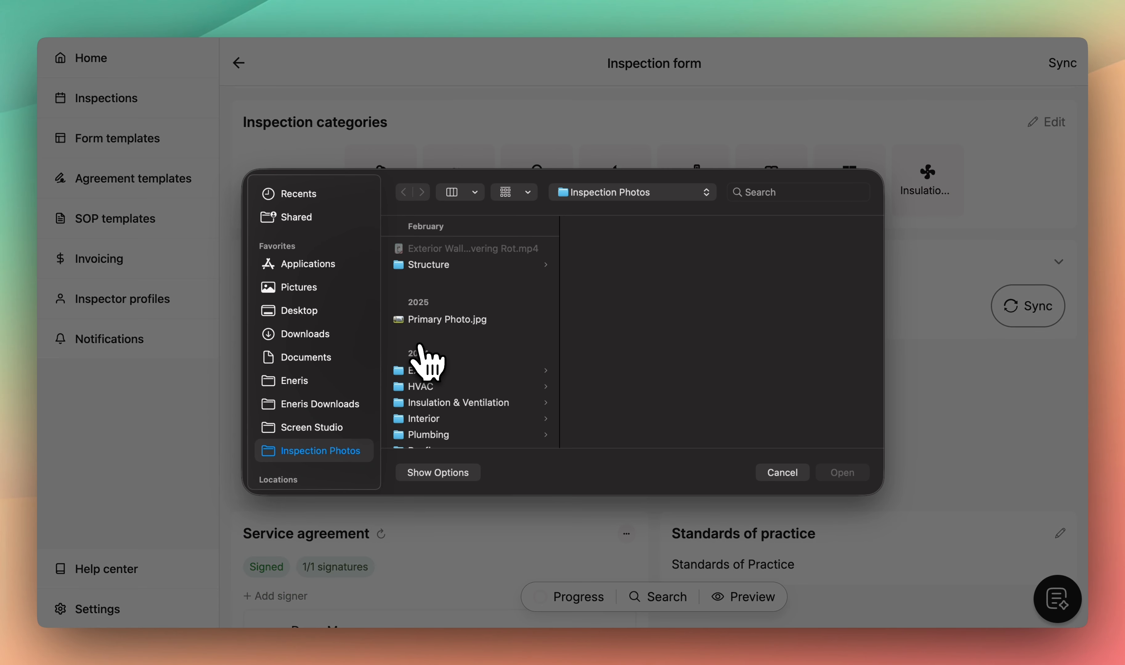
click(445, 321)
click(839, 483)
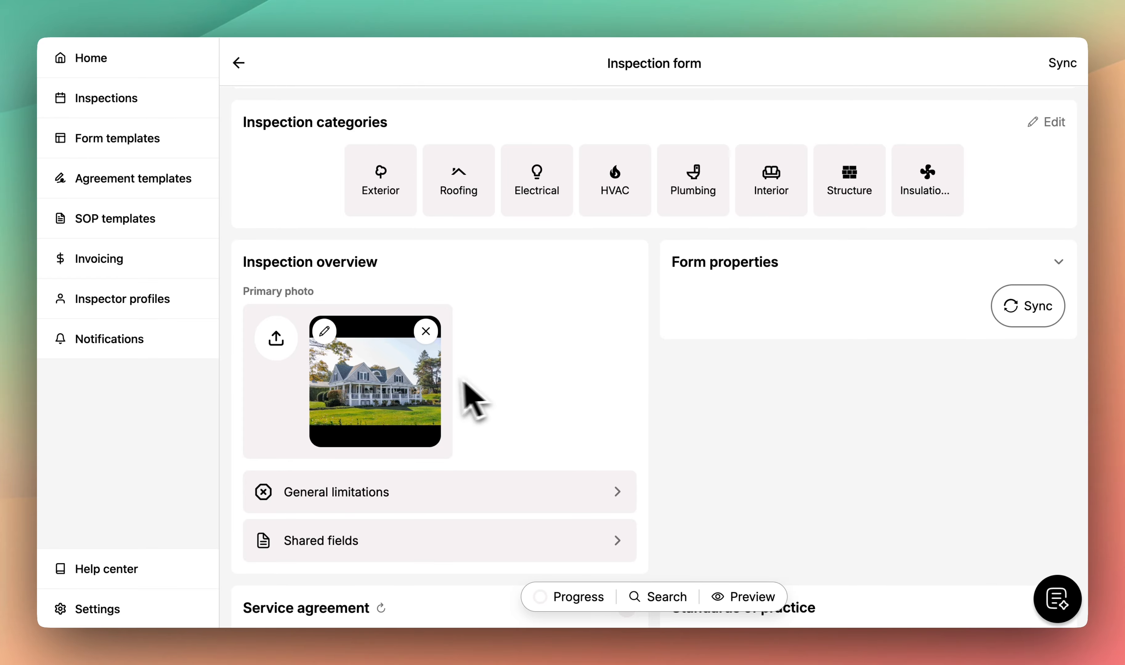
scroll(666, 424, up, 3)
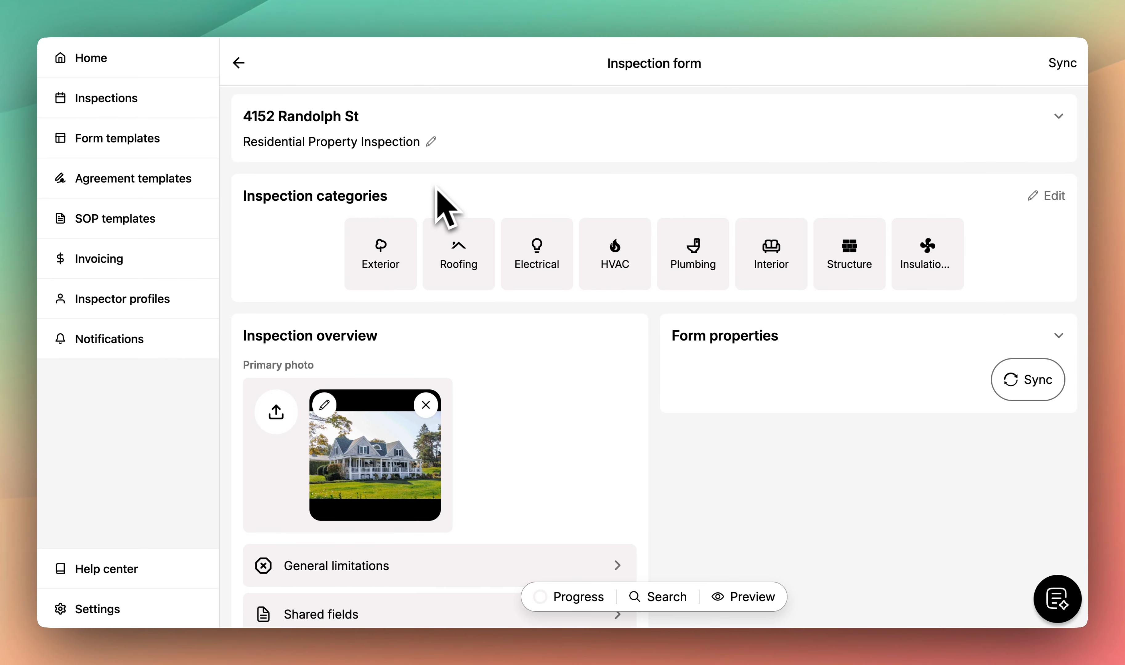
- Mark Exterior Wall Coverings as Inspected in the Exterior category
click(395, 251)
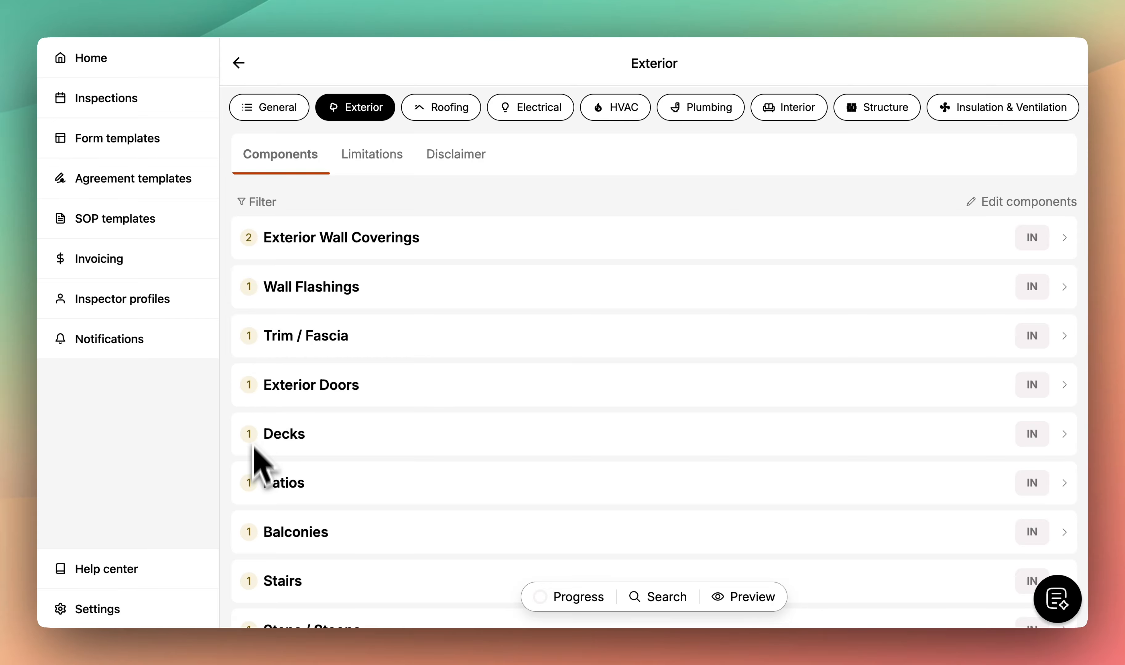
click(320, 254)
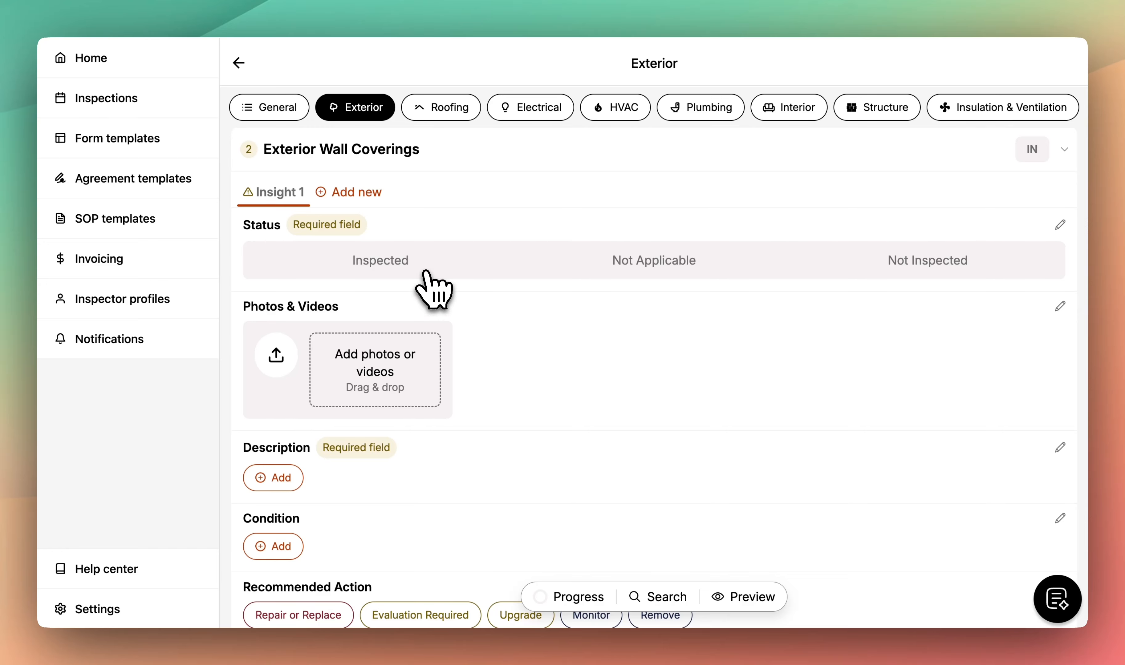
click(404, 269)
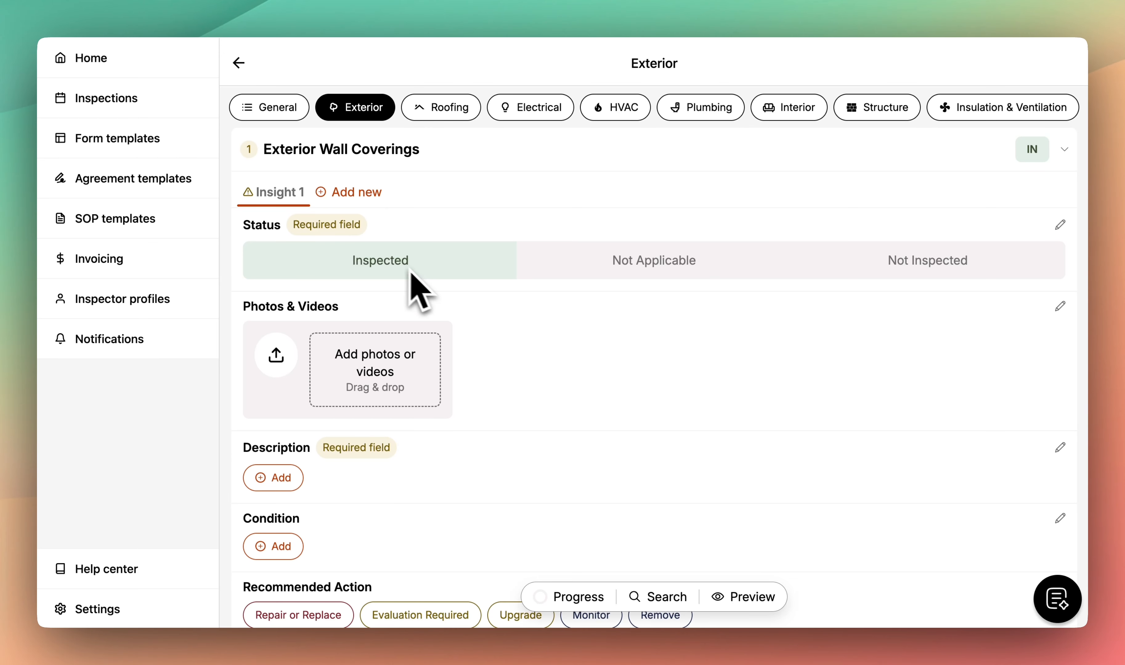
scroll(498, 350, down, 1)
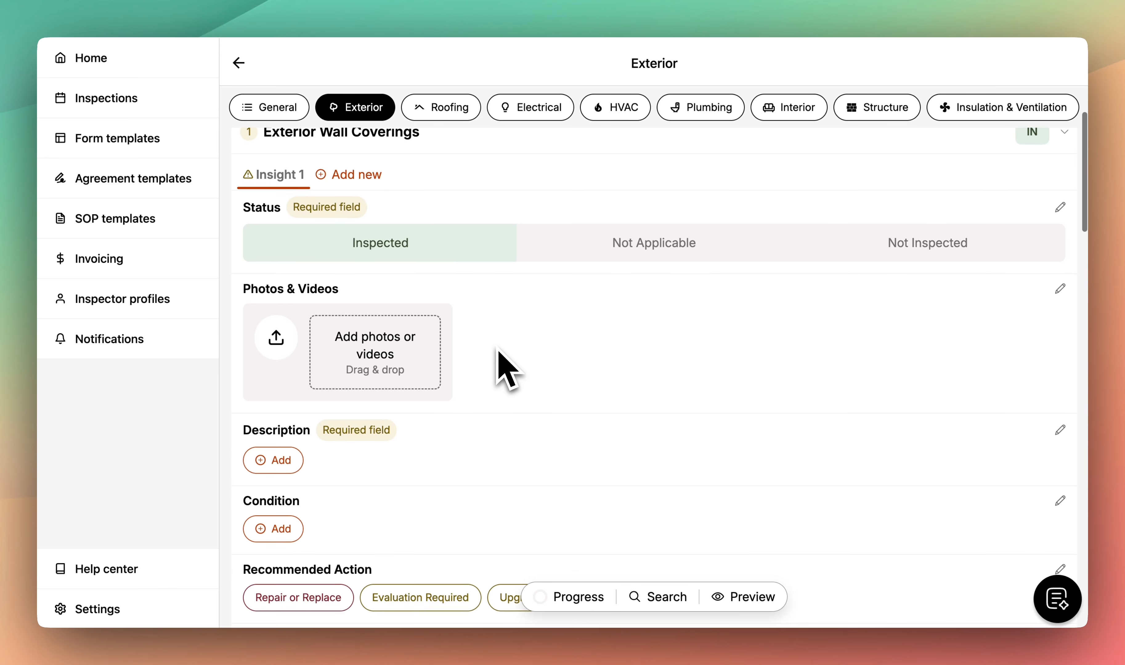
- Upload exterior-wall-covering-1 and exterior-wall-covering-2 from Exterior > Exterior Wall Coverings
click(403, 355)
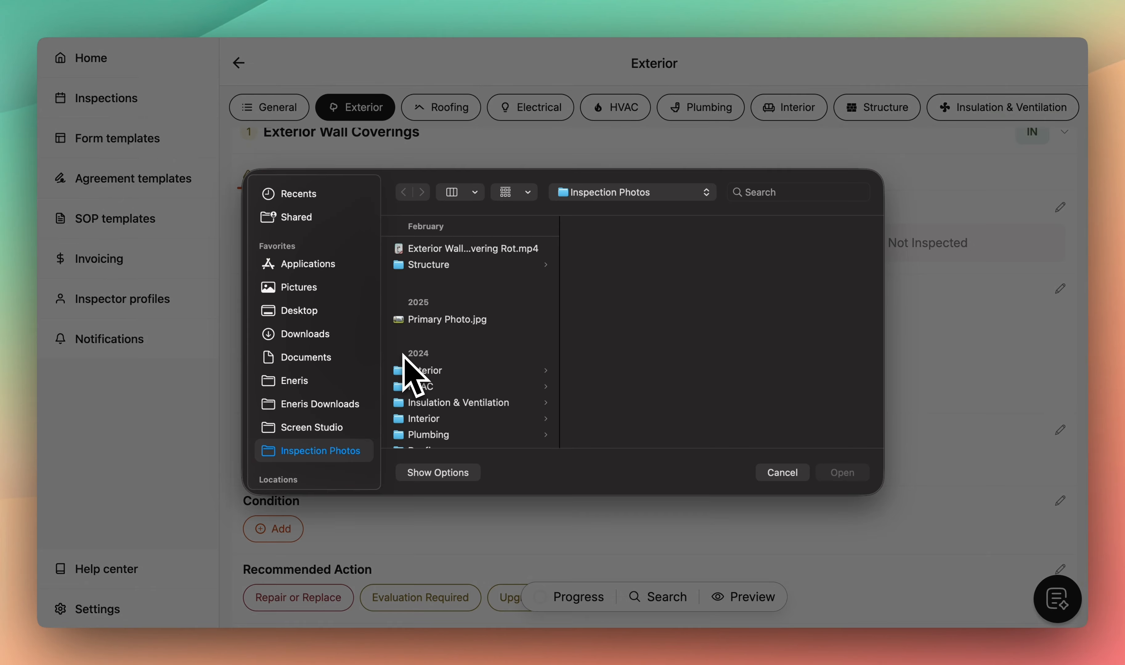
click(427, 369)
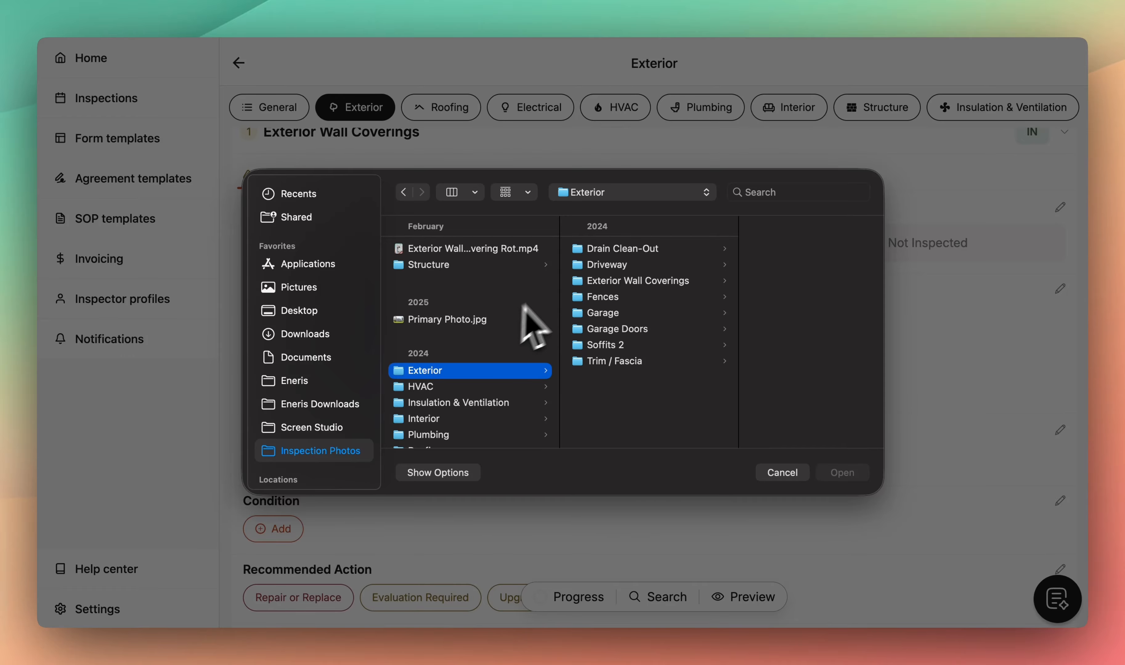
click(618, 281)
click(751, 249)
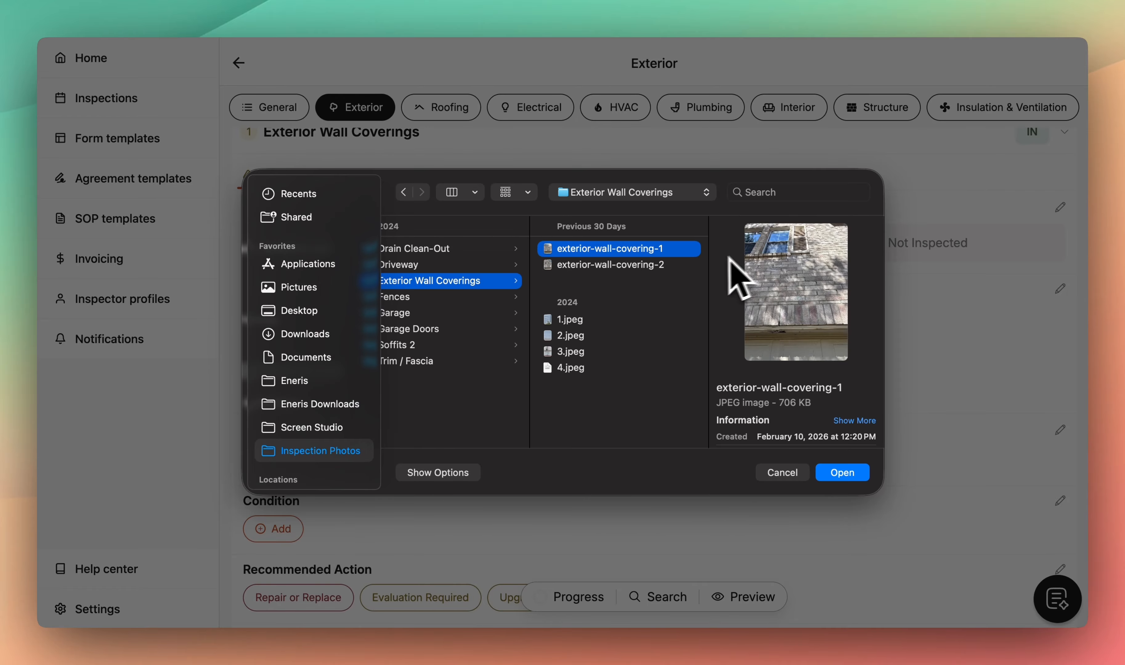
shift+click(688, 266)
click(854, 474)
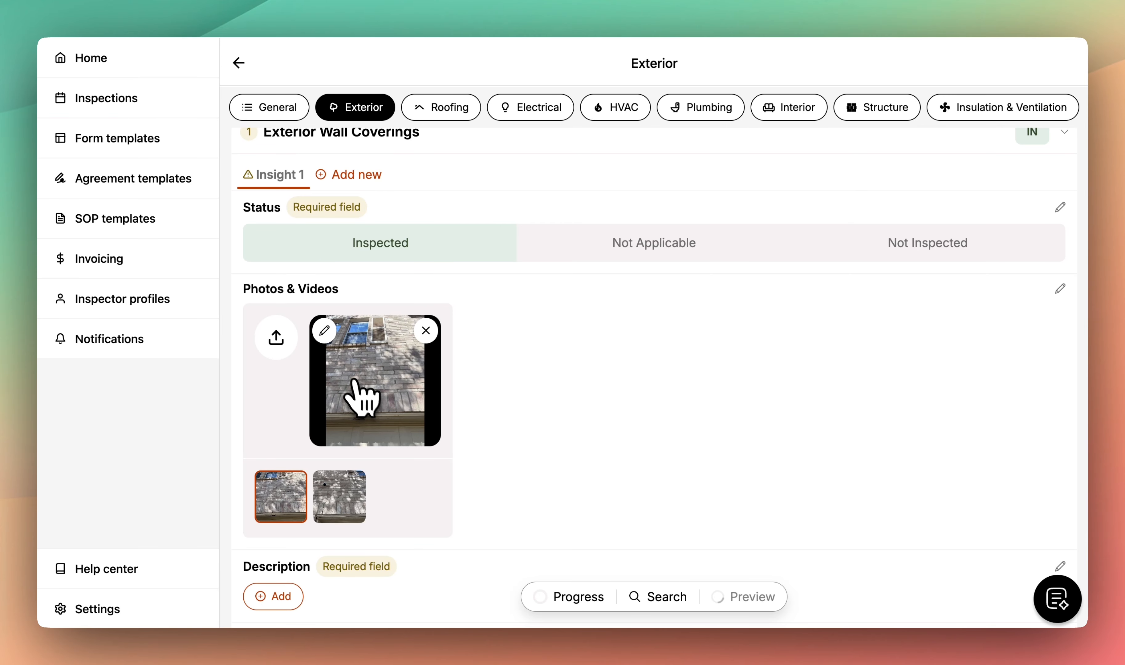
- Circle the brick wall crack in red, then switch to a green freehand pencil
click(324, 330)
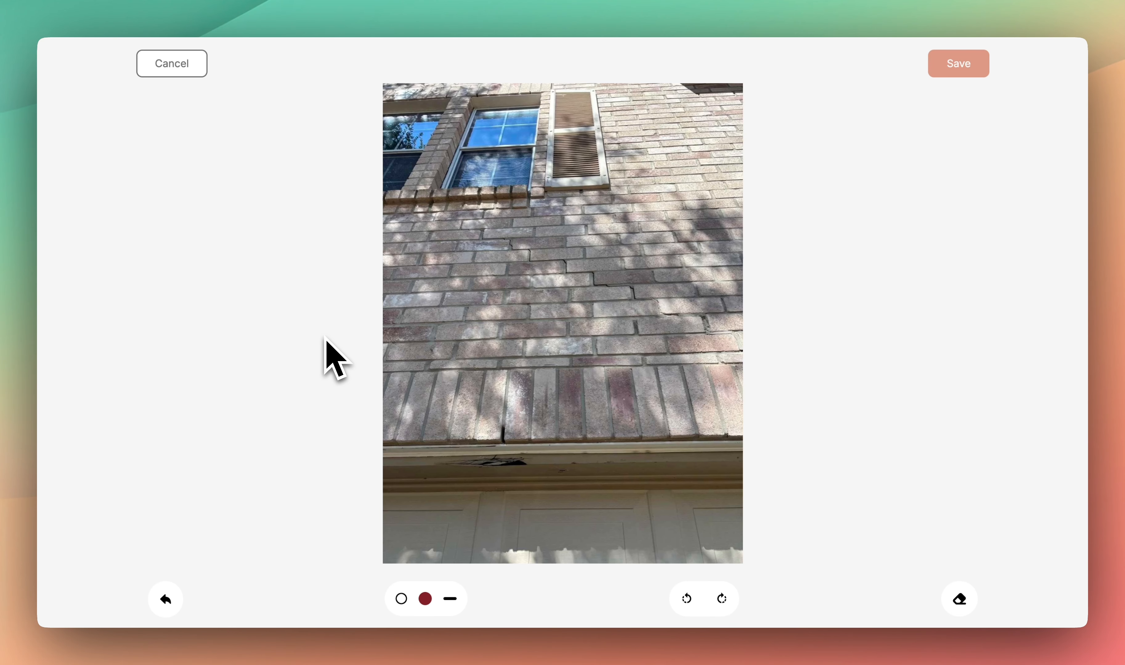
drag(487, 231, 555, 269)
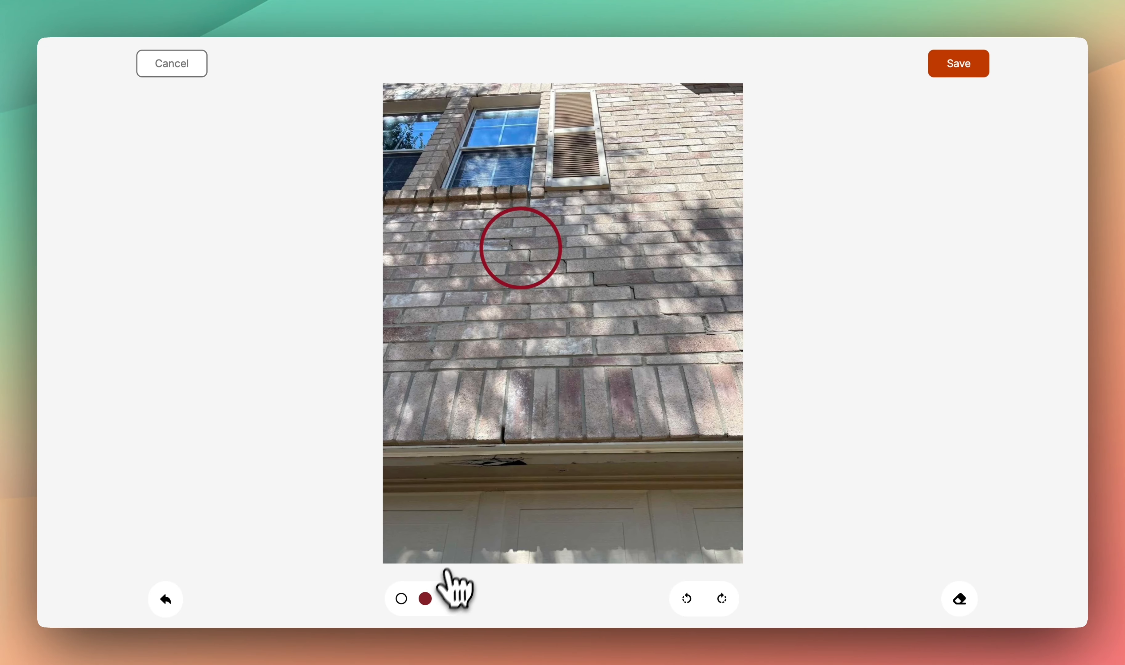
click(426, 599)
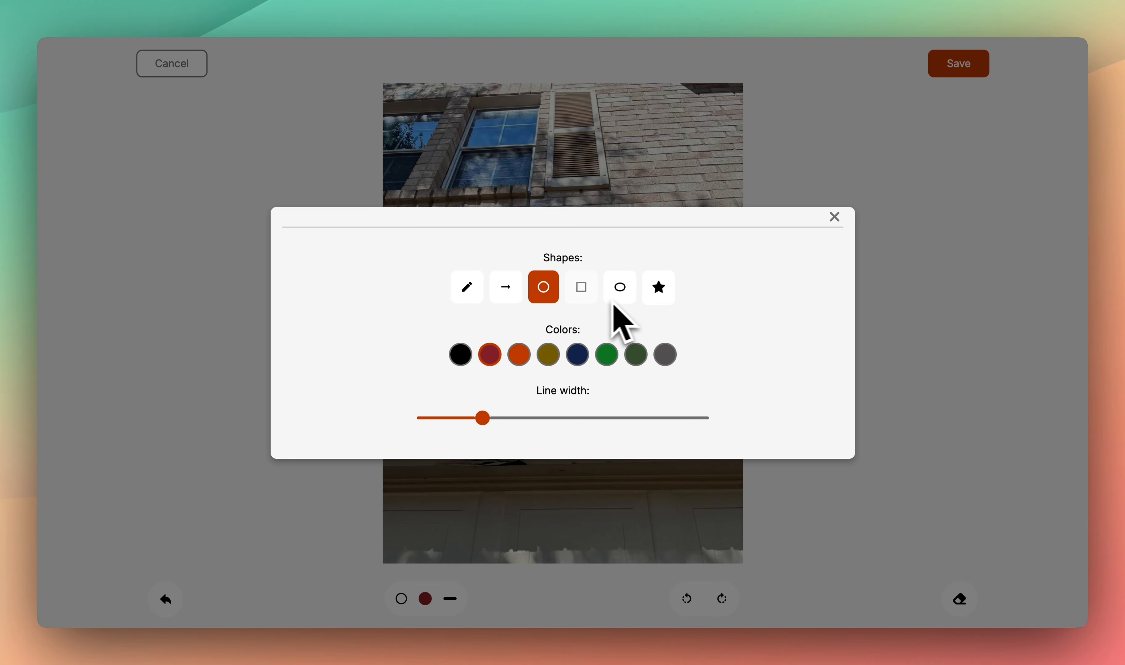
click(468, 287)
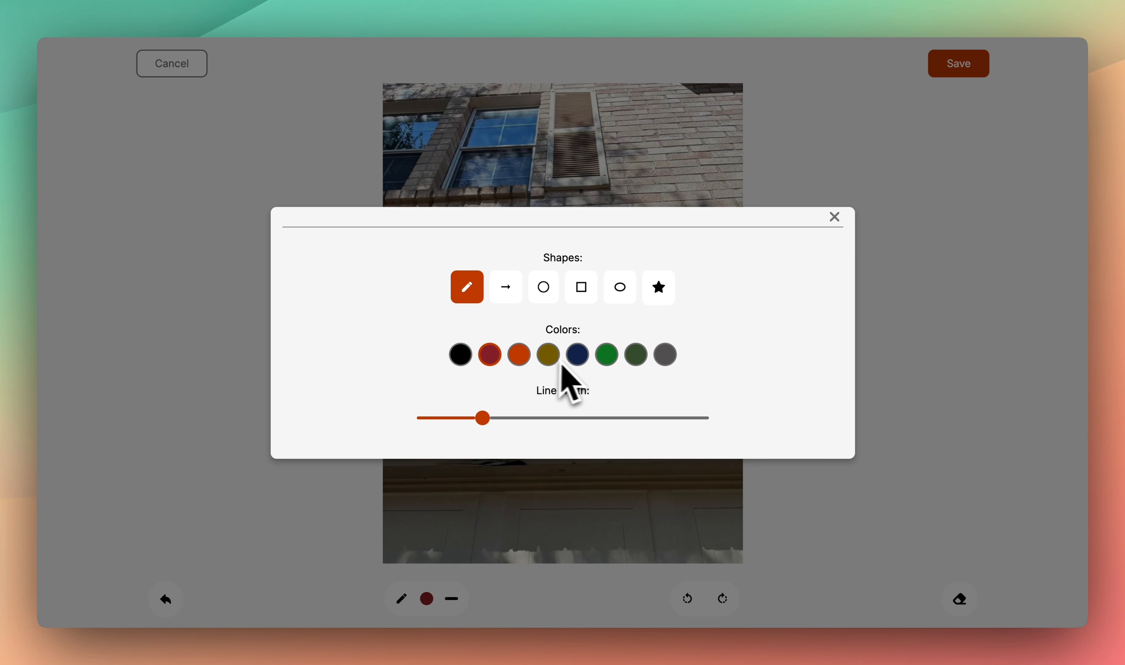
click(606, 354)
- Draw a green squiggle on the brick wall, save the photo, and return to Exterior
click(834, 217)
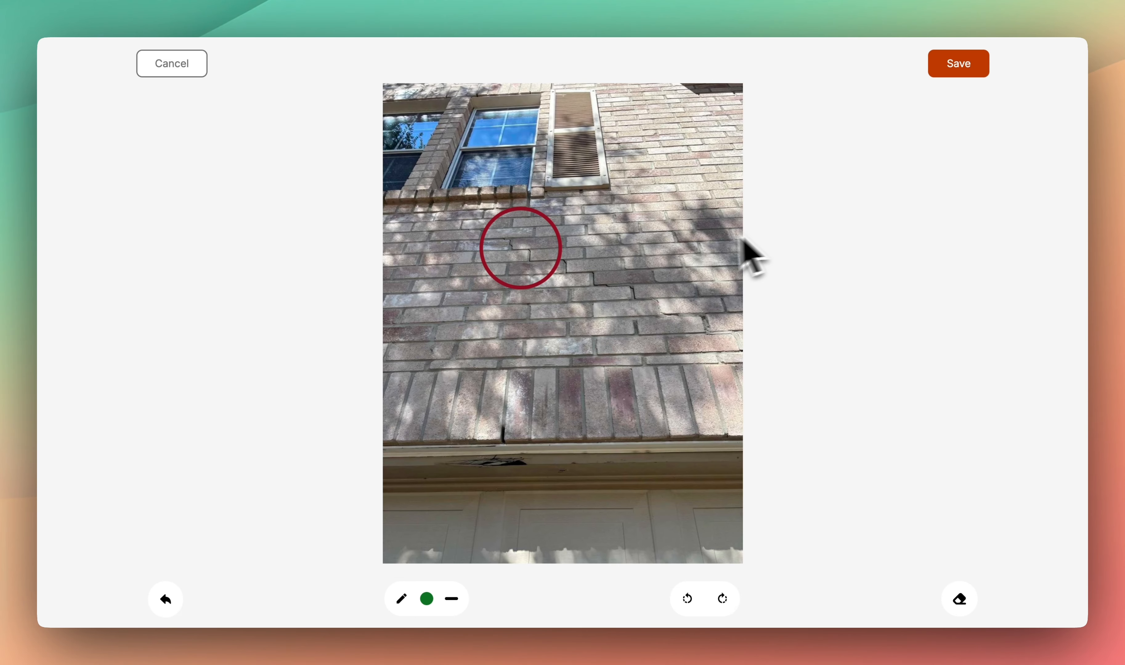
mouse_move(650, 245)
mouse_down()
mouse_move(648, 382)
mouse_move(569, 333)
mouse_move(584, 323)
mouse_up()
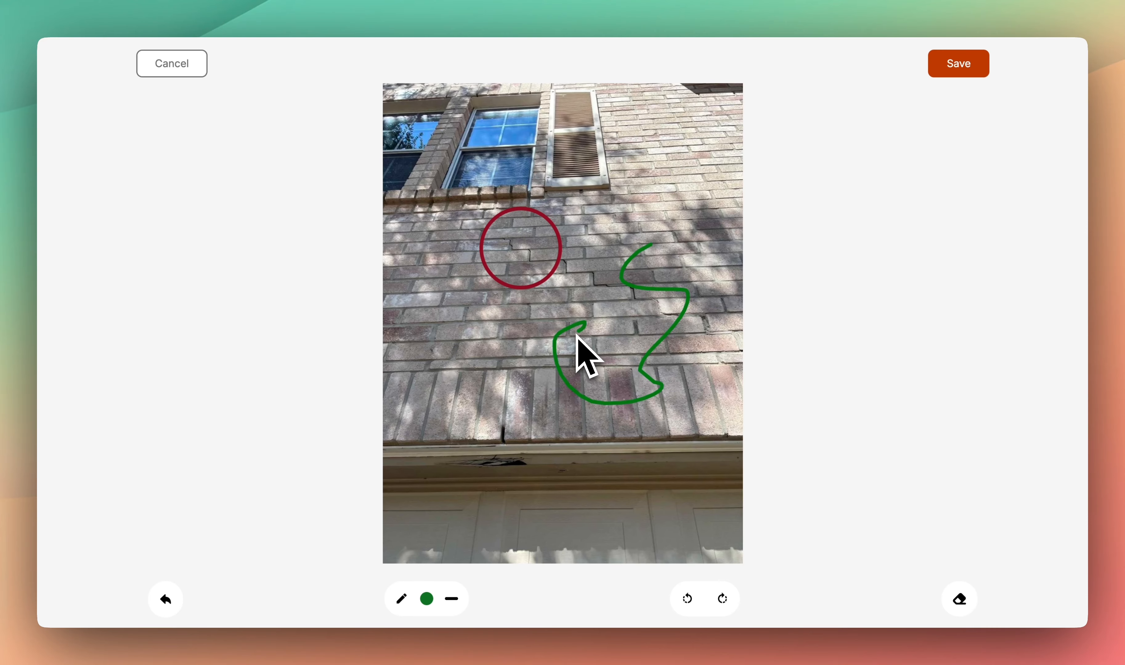
click(946, 73)
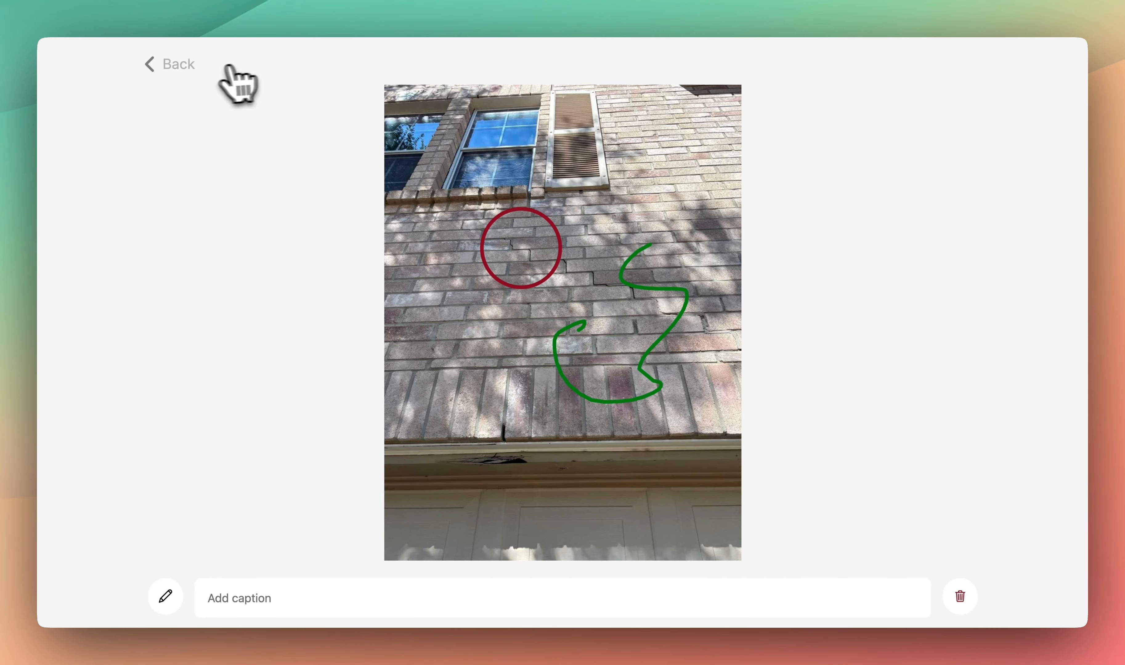
click(179, 67)
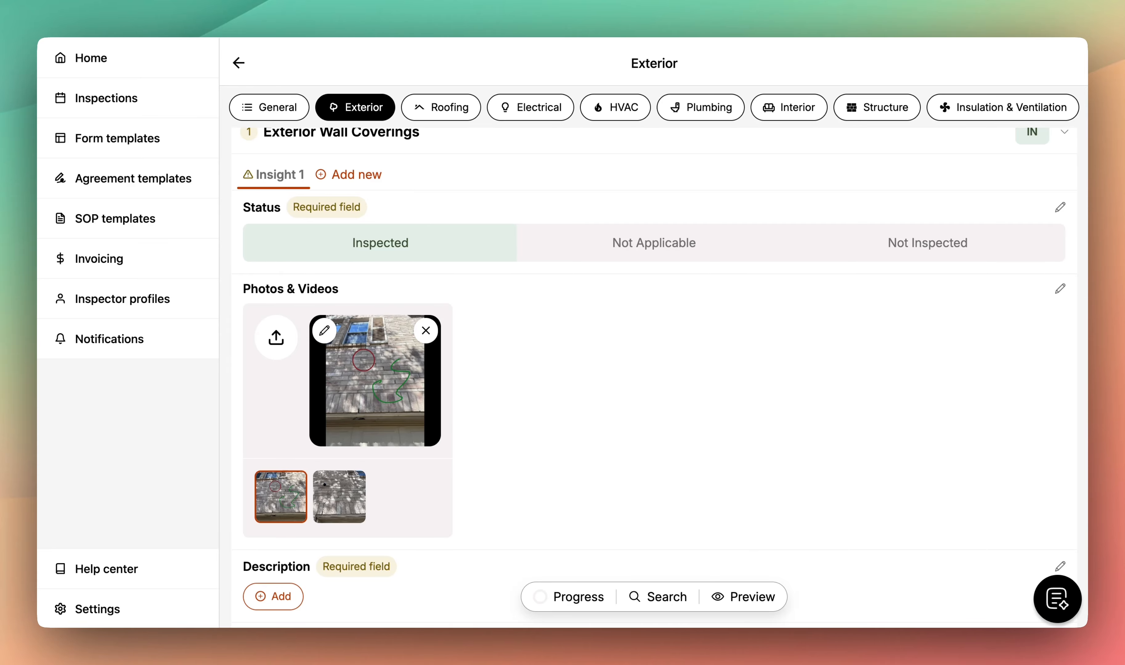
- Choose Stucco, Brick, Wood and a new Custom description for the wall coverings Description
scroll(661, 371, down, 5)
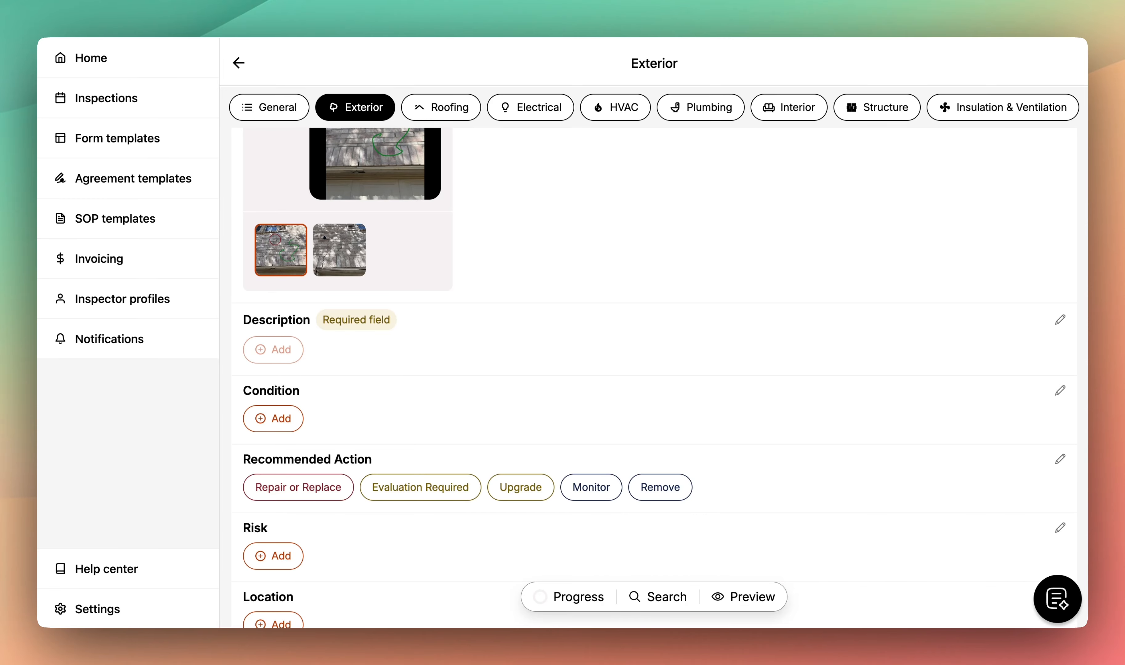
click(280, 350)
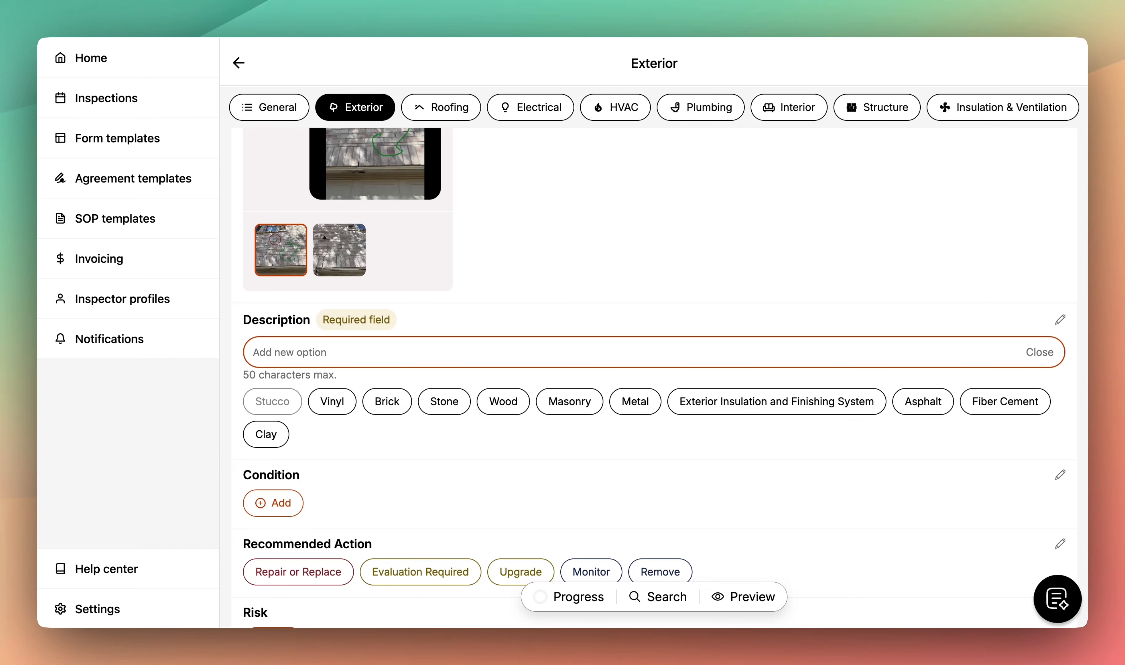
click(287, 408)
click(380, 401)
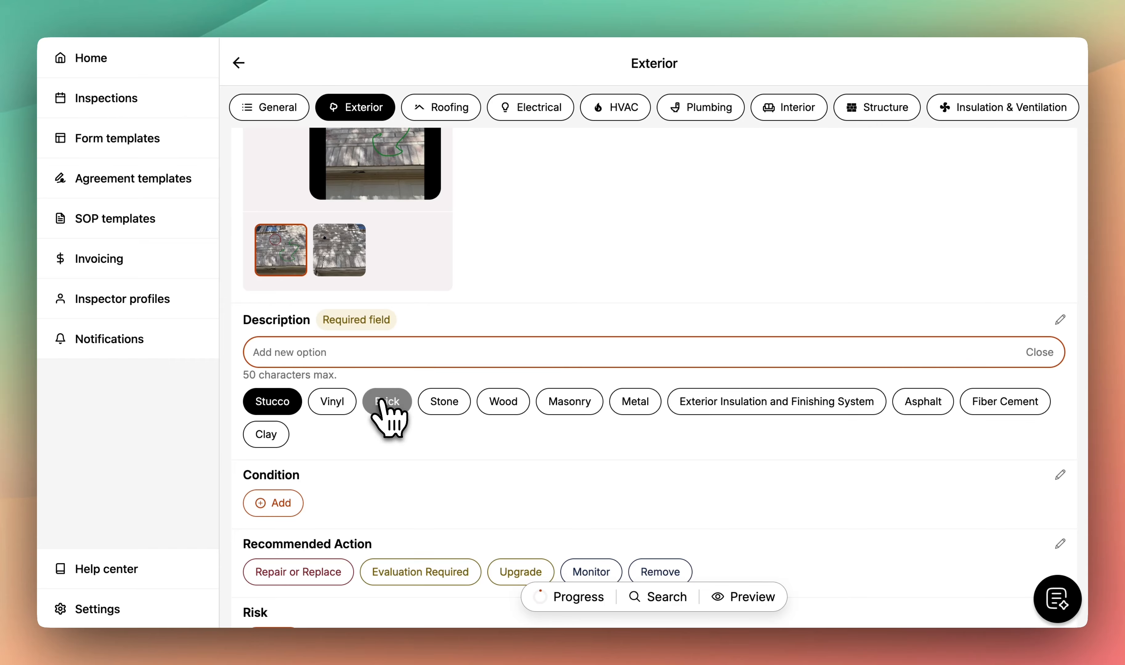
click(500, 403)
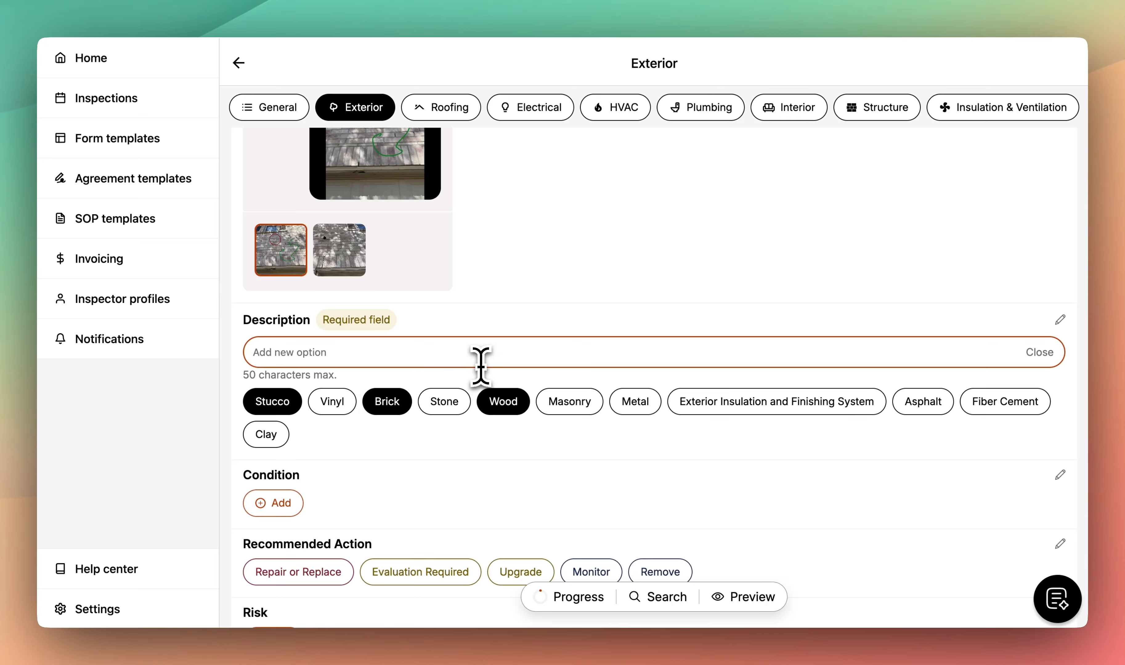
text(Custom description)
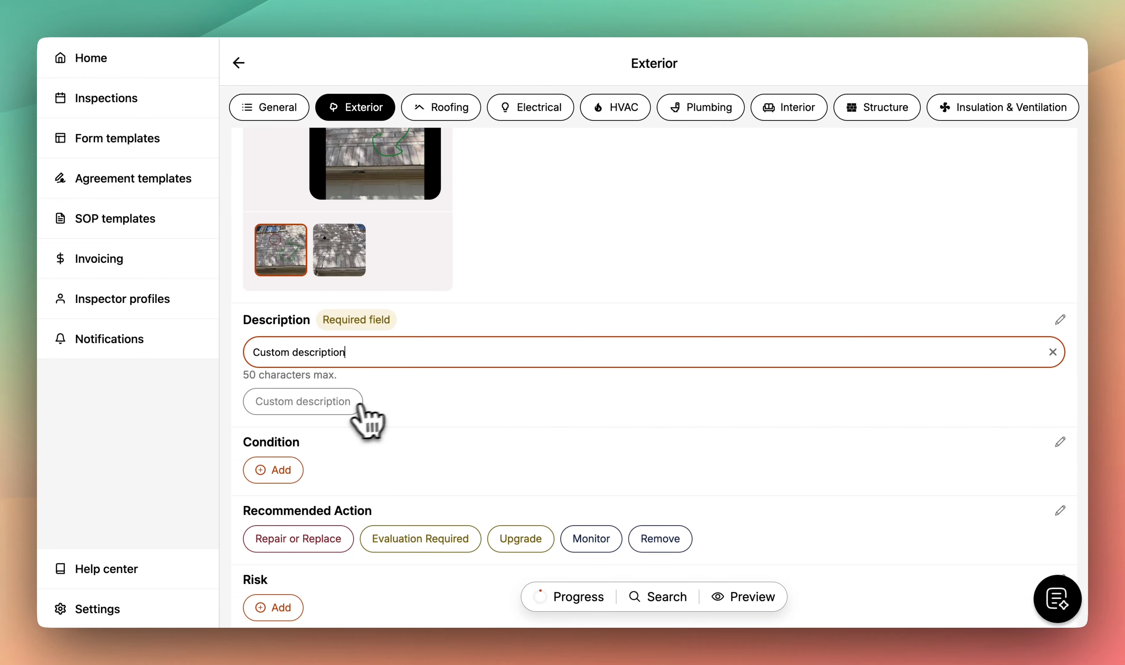
click(358, 402)
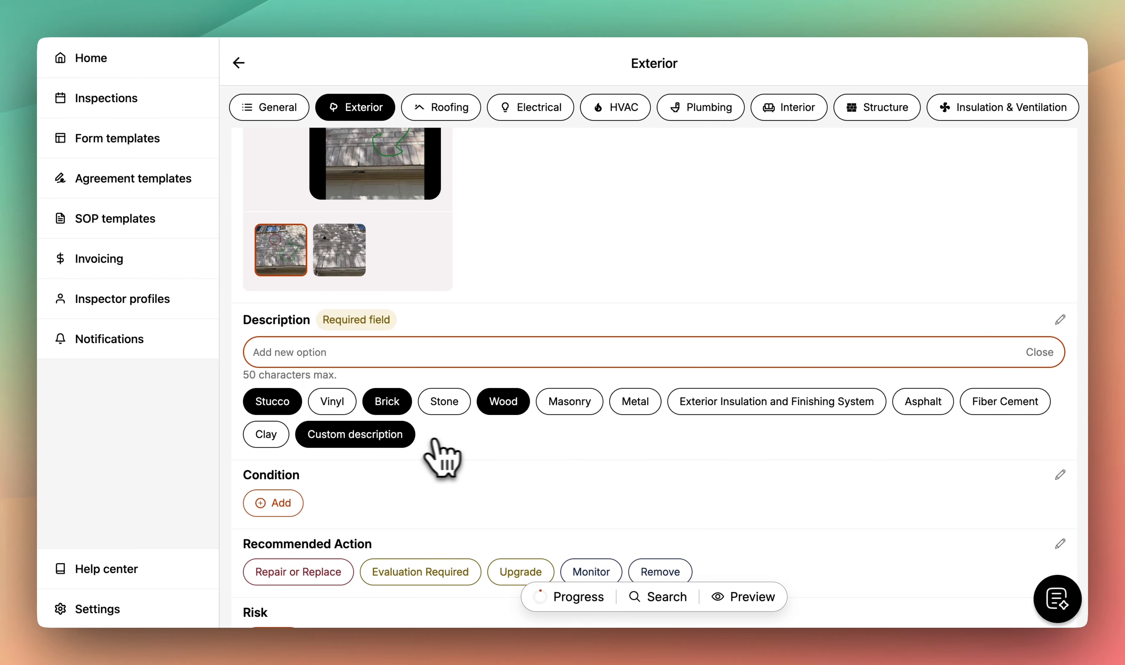
click(1028, 353)
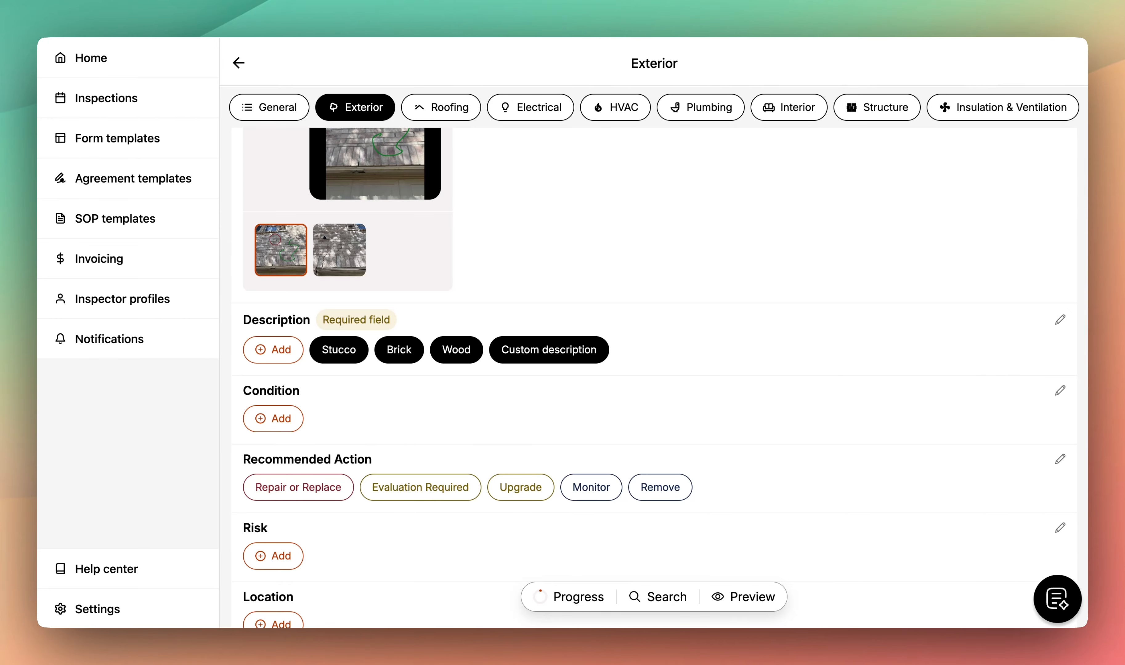
- Favourite Mildew, Mortared, Stained and Rotted in the Condition option library
click(1060, 391)
scroll(665, 439, down, 5)
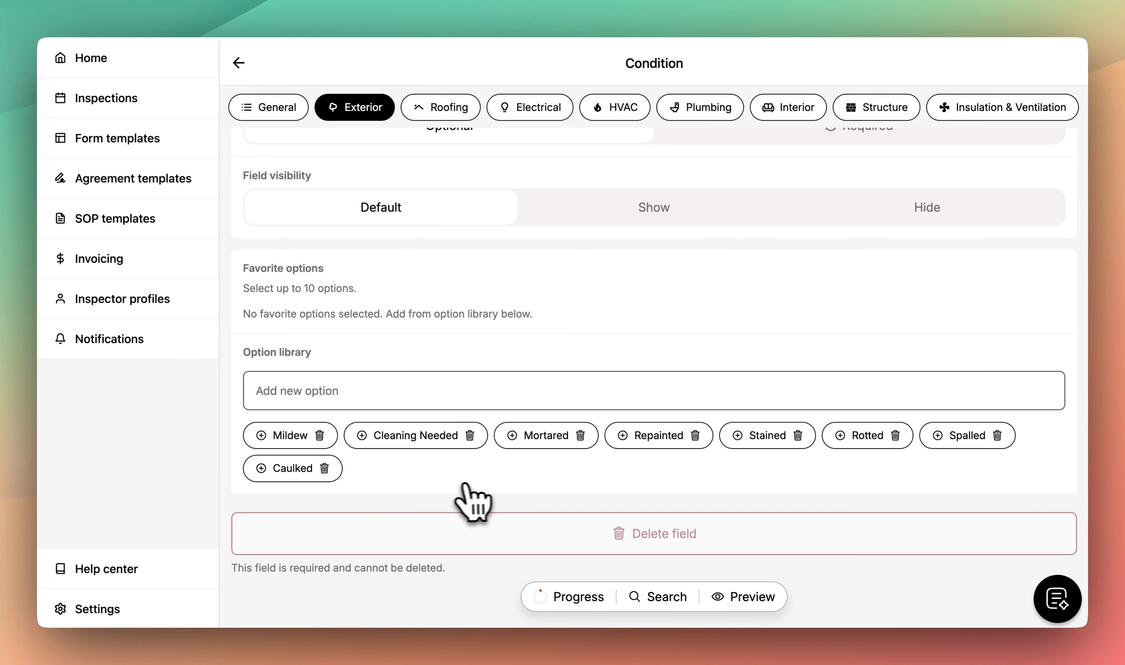
click(261, 439)
click(493, 450)
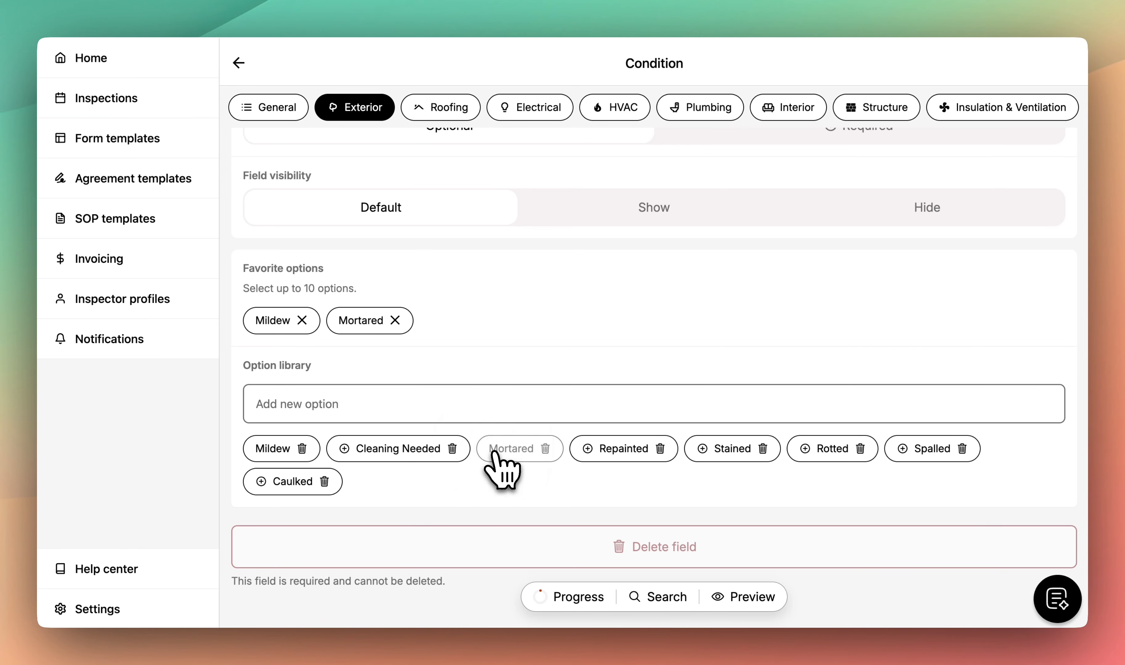
click(704, 451)
click(792, 452)
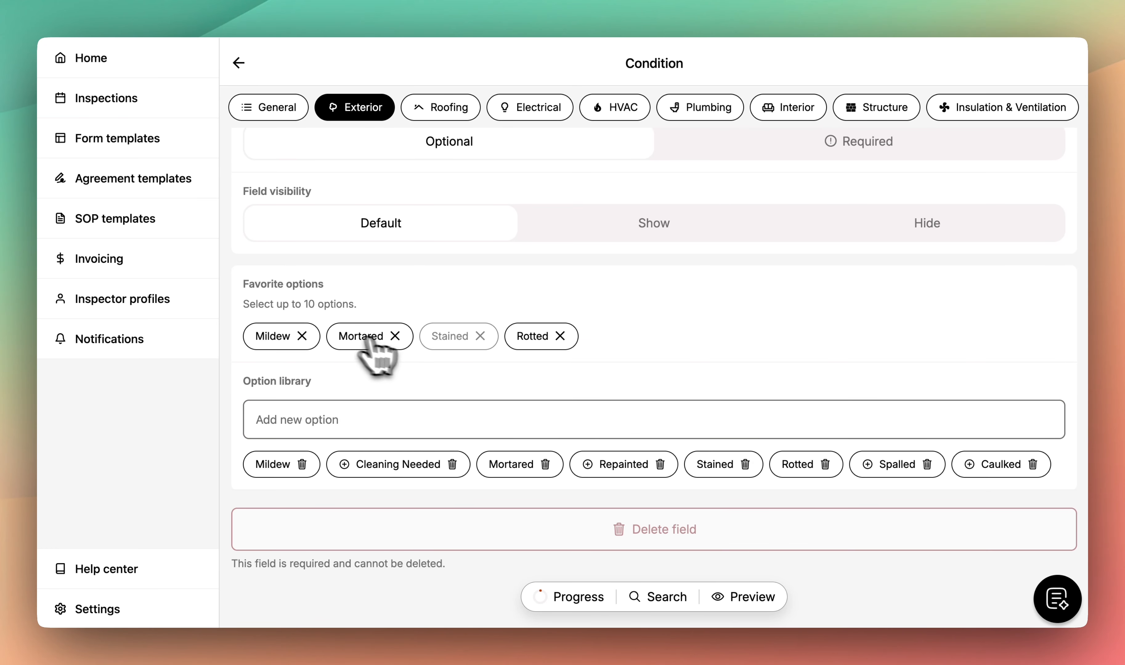
click(238, 63)
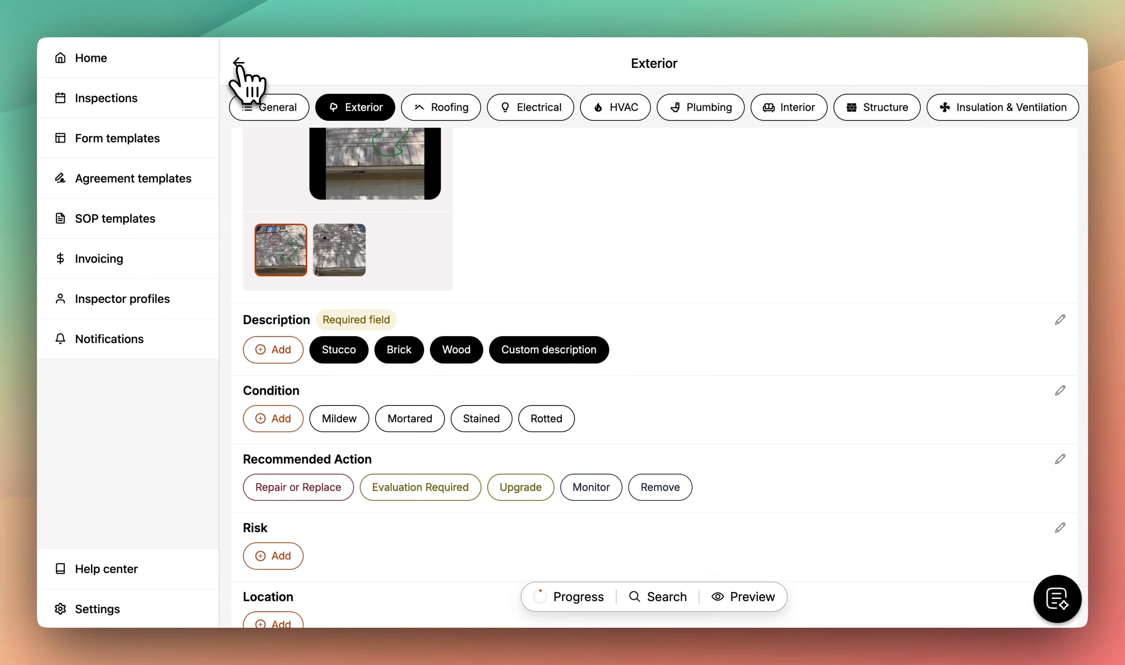
- Mark the wall coverings condition as Mildew and list all condition options
scroll(493, 276, up, 6)
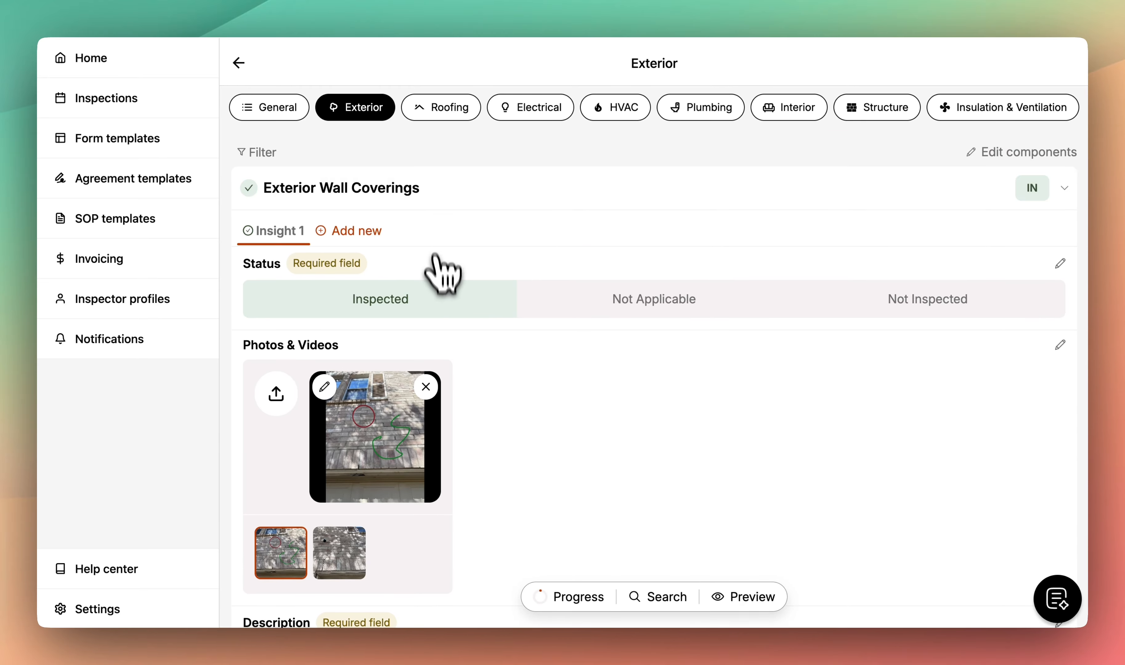
scroll(447, 320, down, 6)
scroll(438, 318, down, 1)
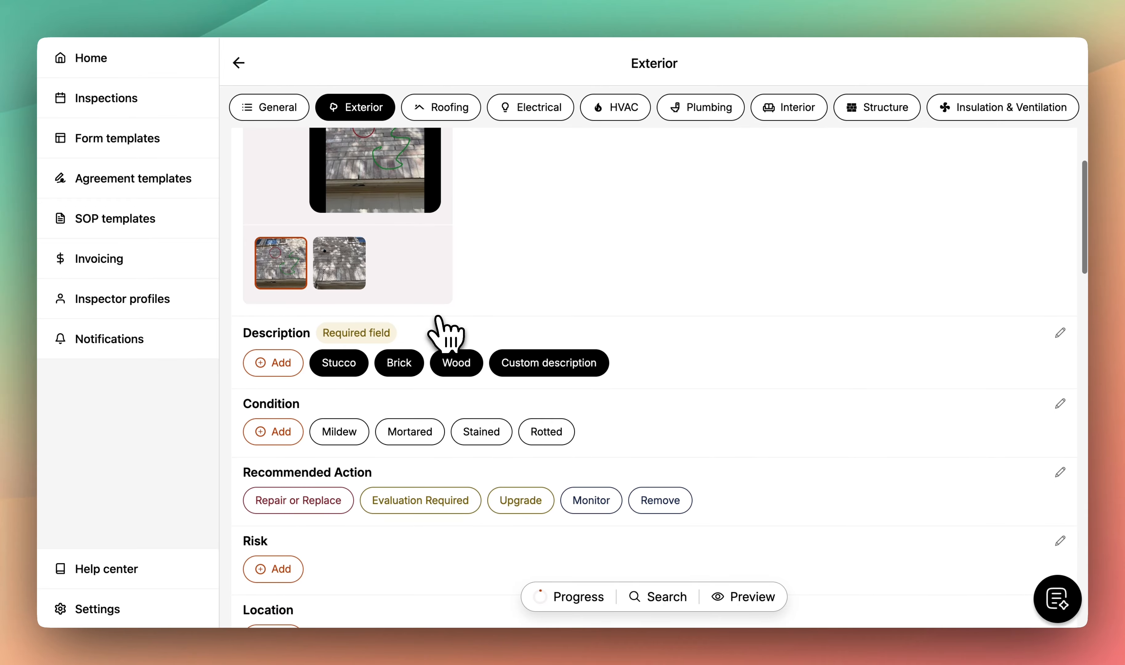
click(393, 432)
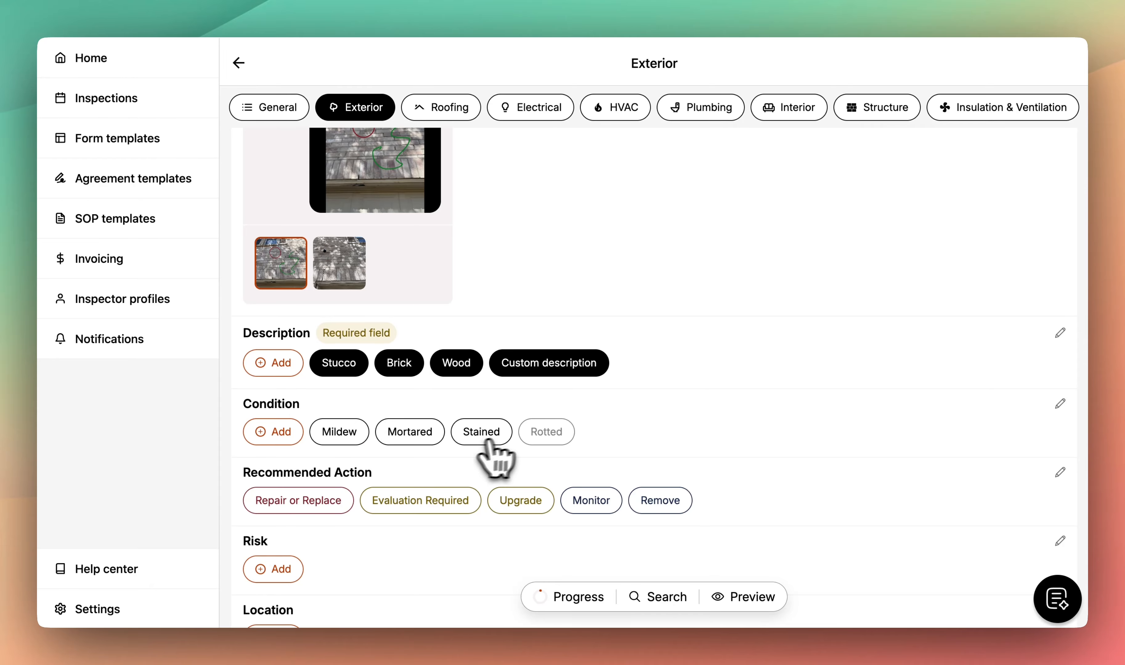
click(351, 432)
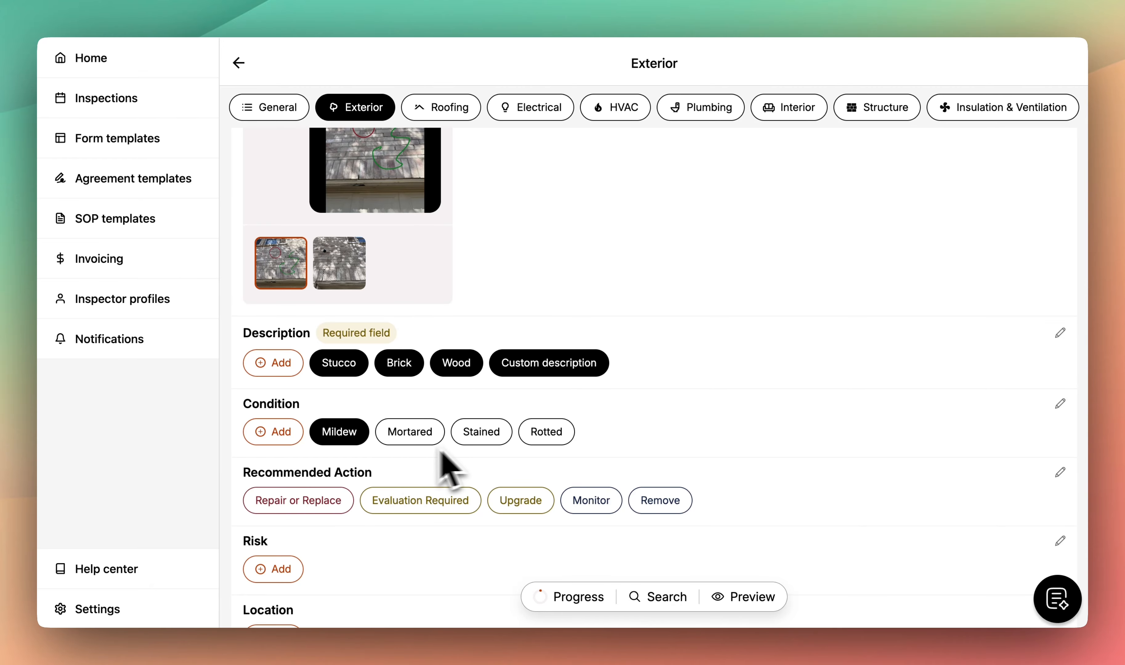
click(292, 433)
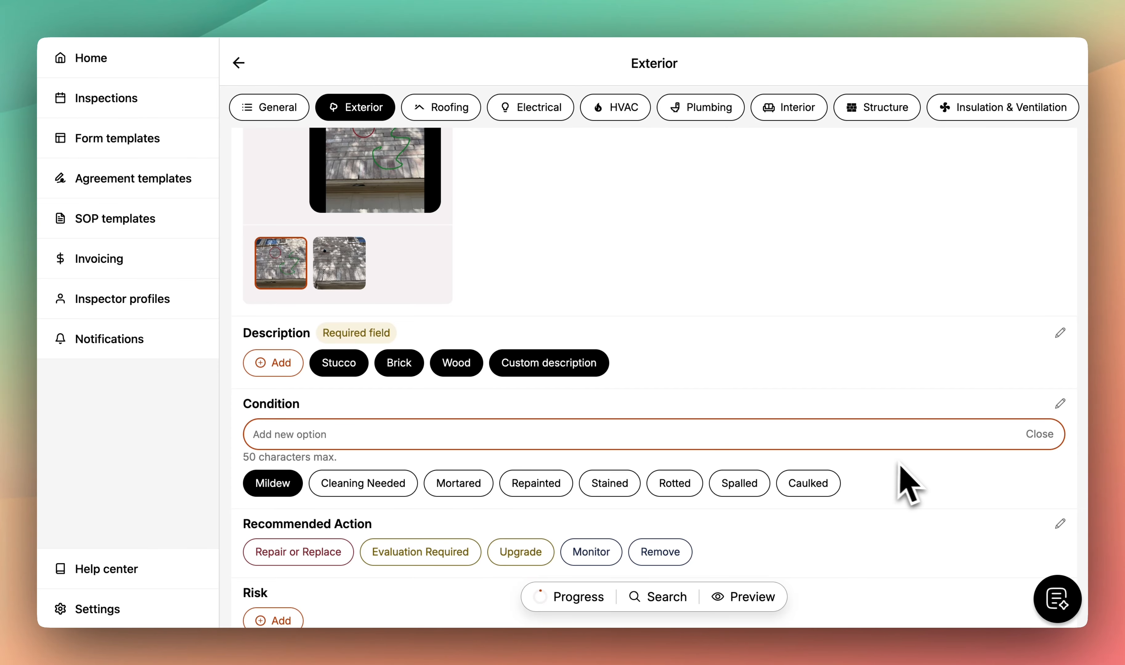
scroll(929, 492, down, 5)
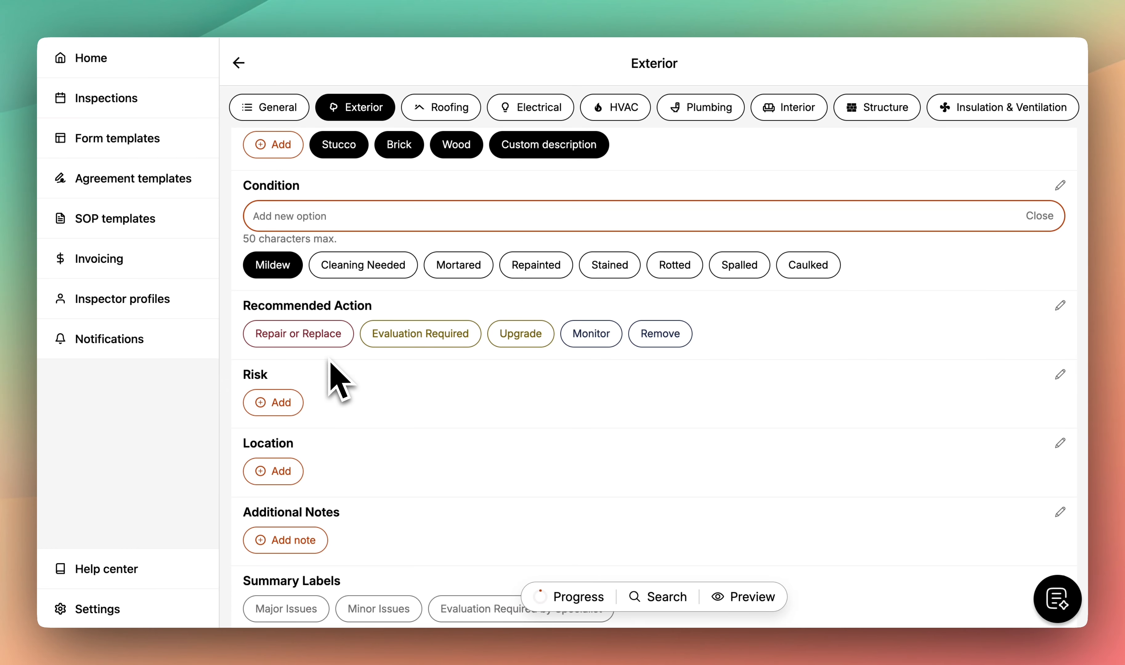
- Recommend Repair or Replace Immediately with an Additional Costs risk
click(336, 338)
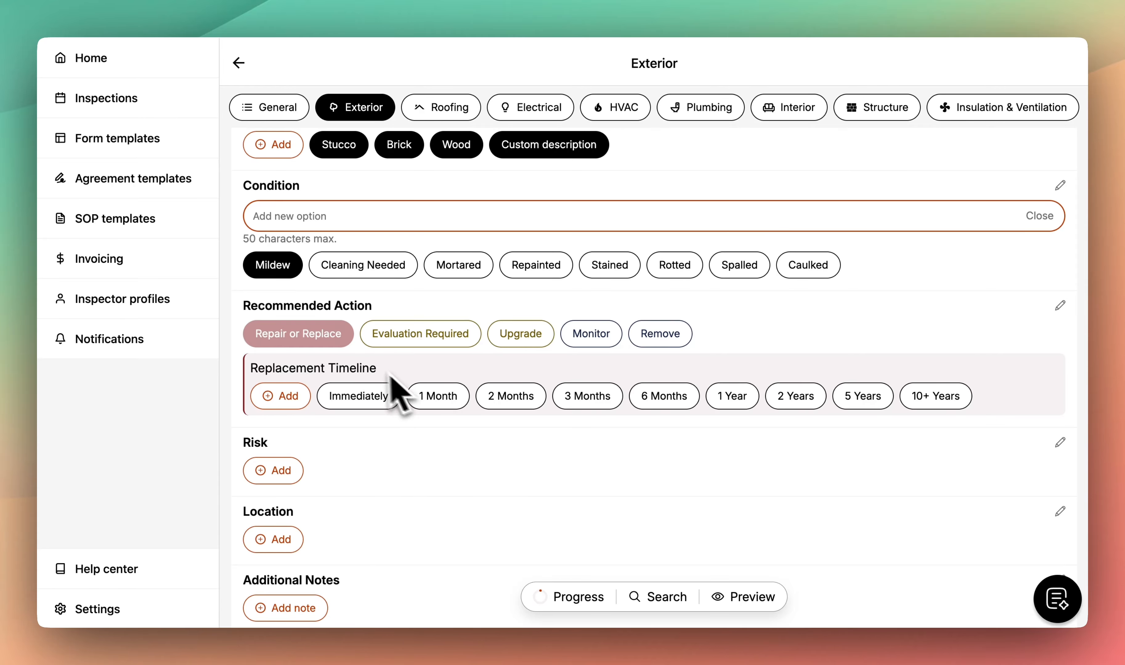
click(385, 395)
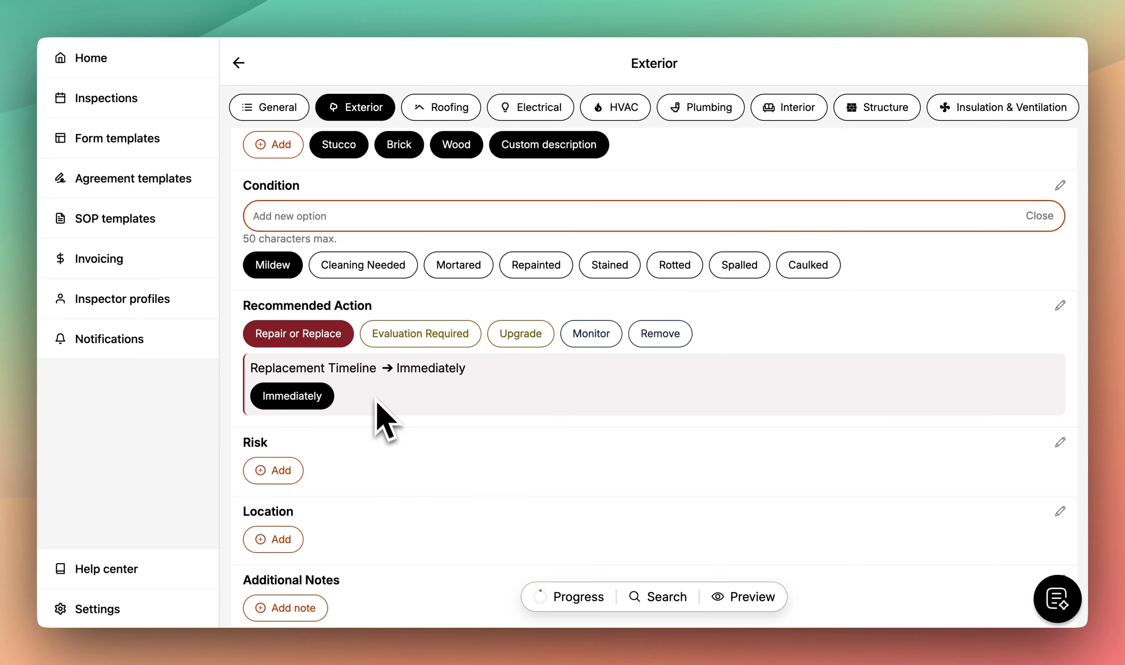
scroll(388, 472, down, 5)
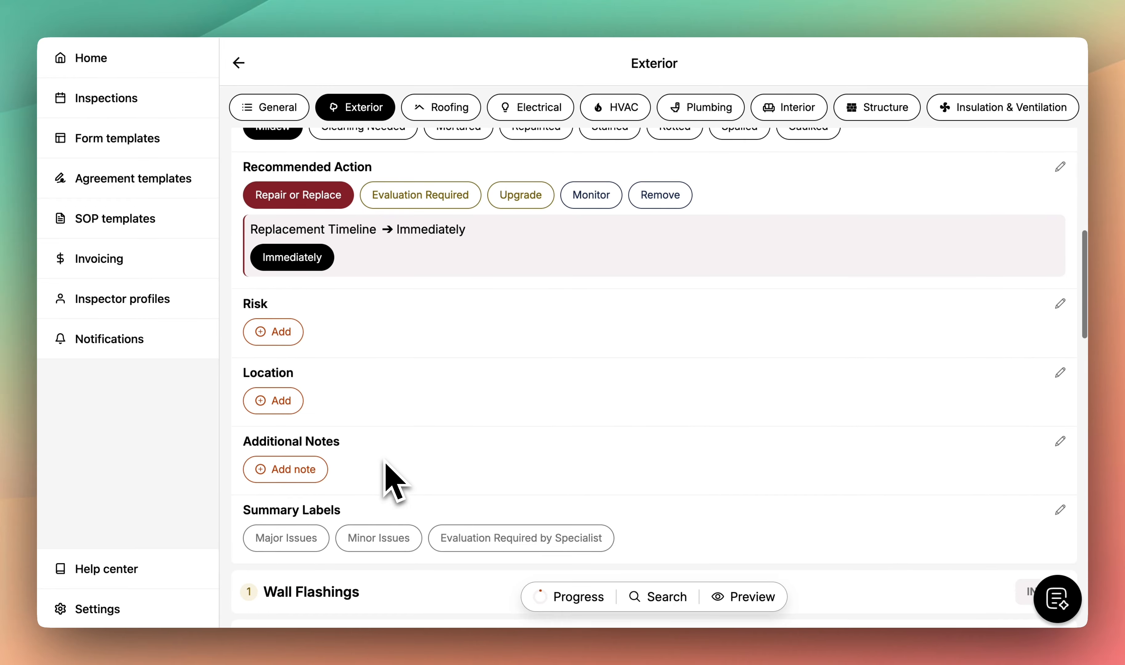
click(279, 319)
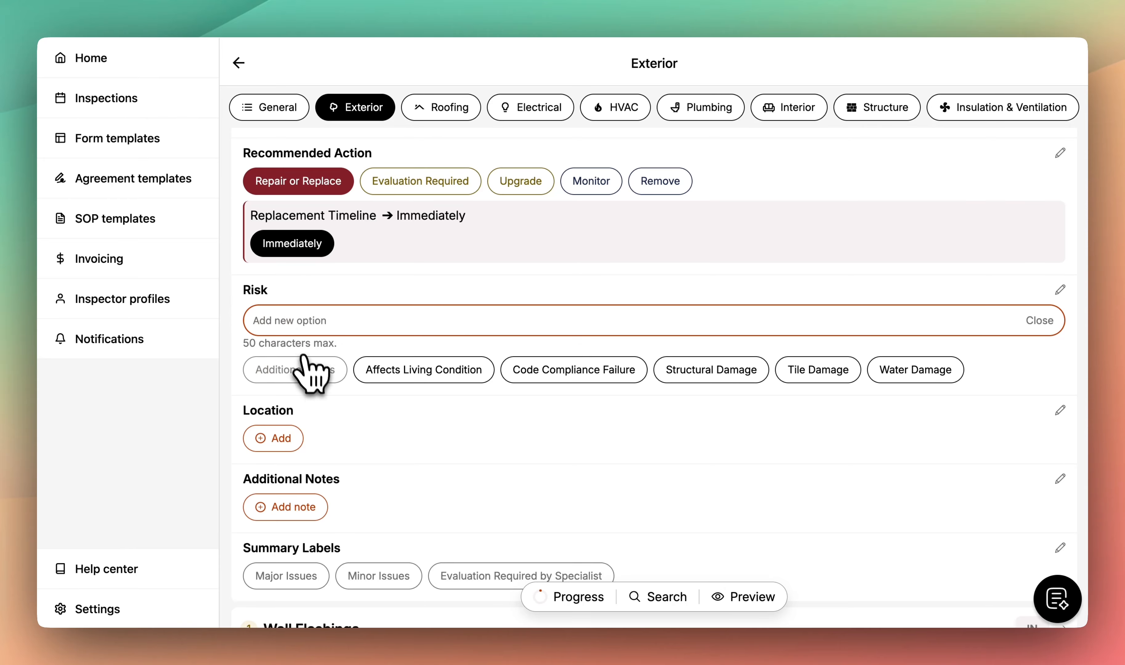
click(299, 368)
- Set the finding's location to Utility Room and Garage
click(288, 435)
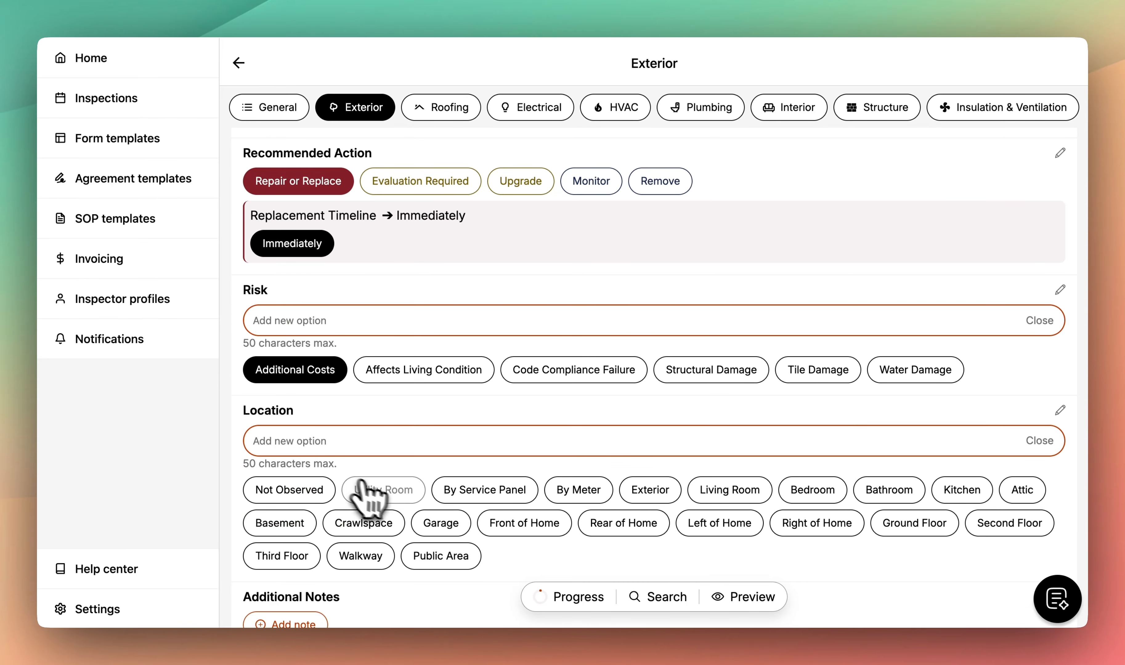
click(385, 491)
click(441, 523)
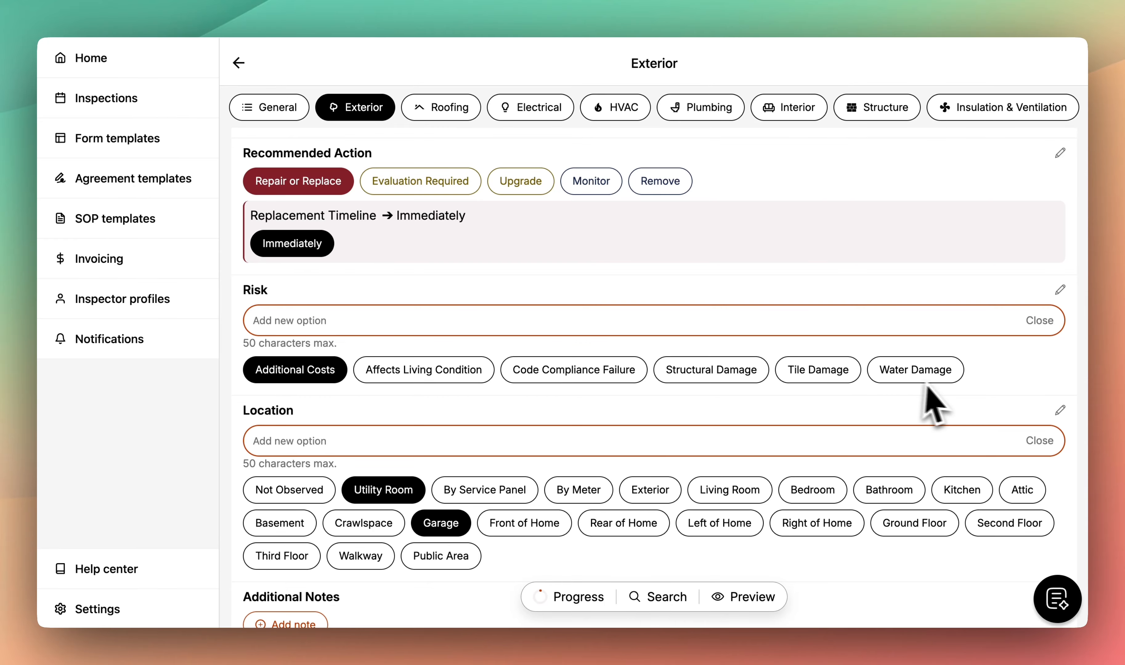
scroll(933, 438, down, 5)
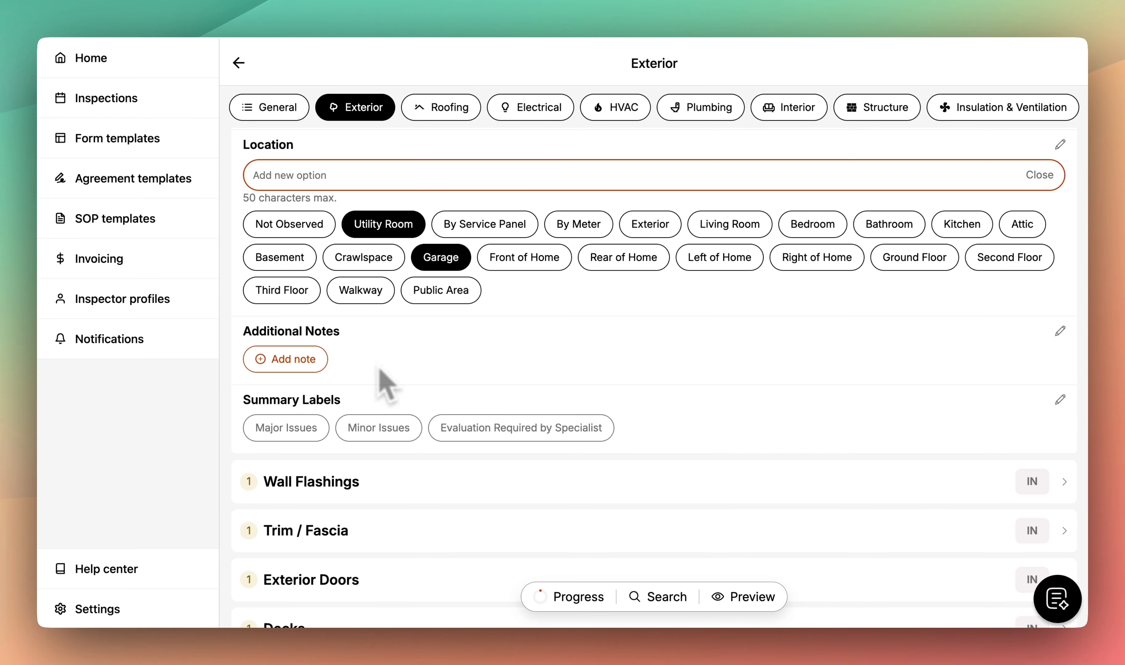
- Add the faded vinyl siding and warped siding notes from the note library
click(295, 364)
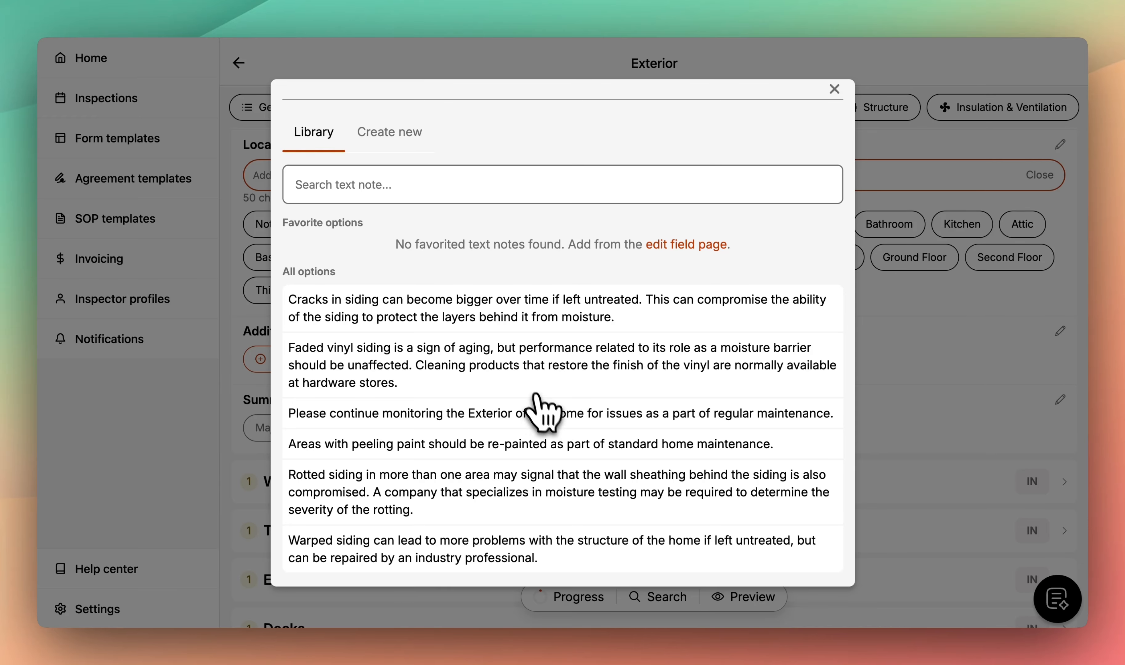
click(475, 360)
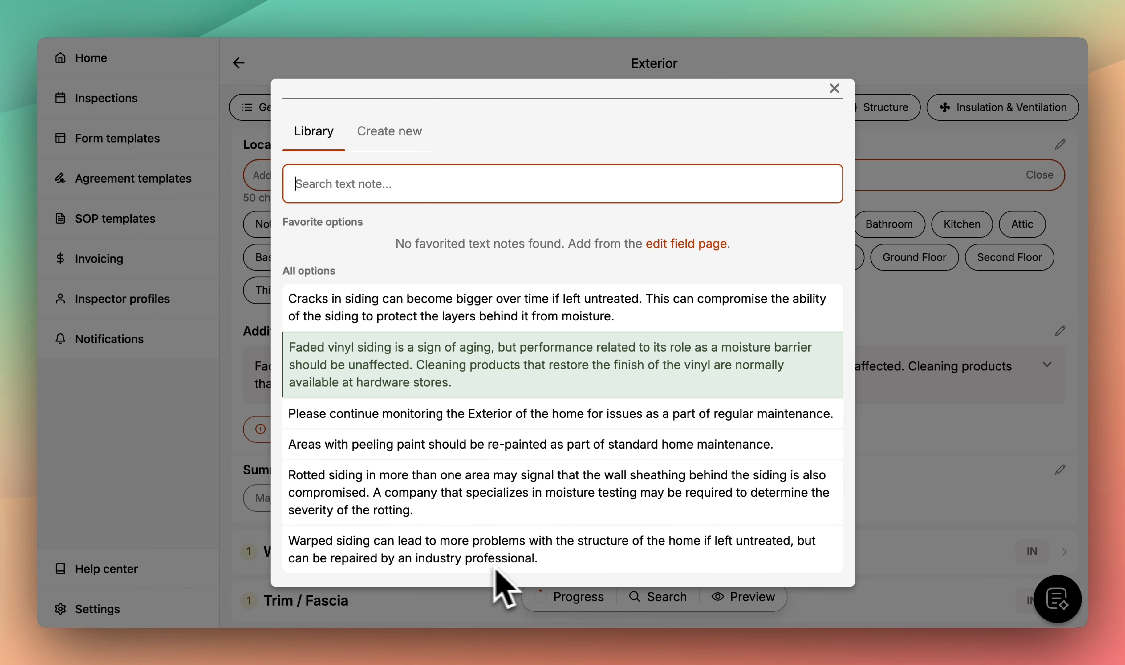
text(rrofession)
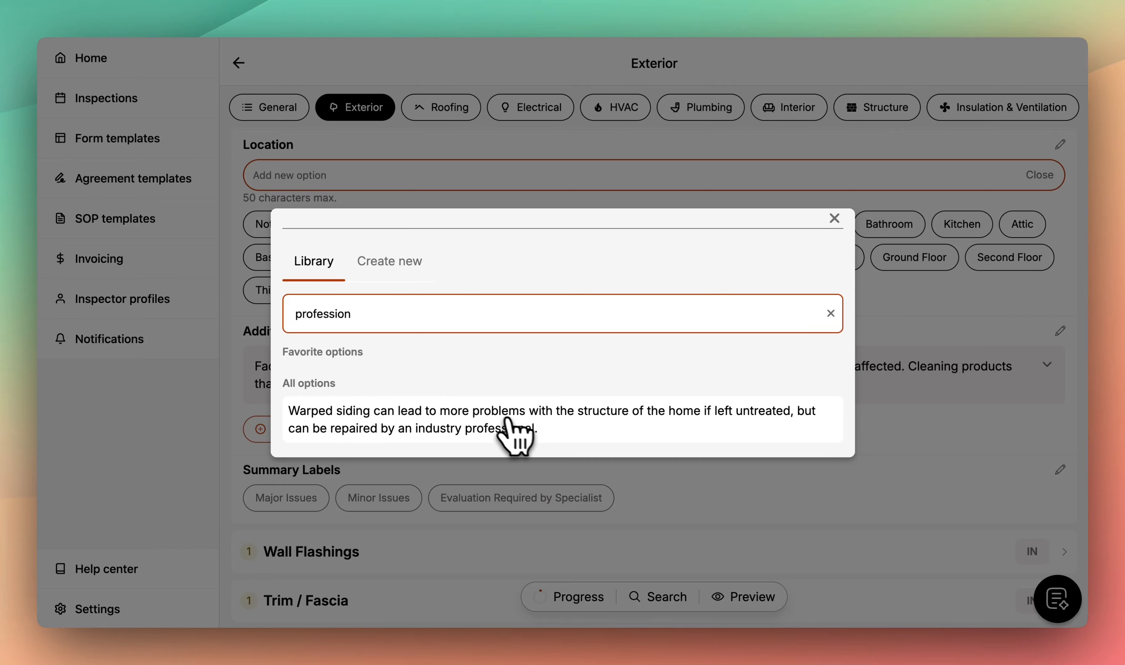
click(531, 428)
- Write a new custom note and add it to the finding's notes
click(388, 261)
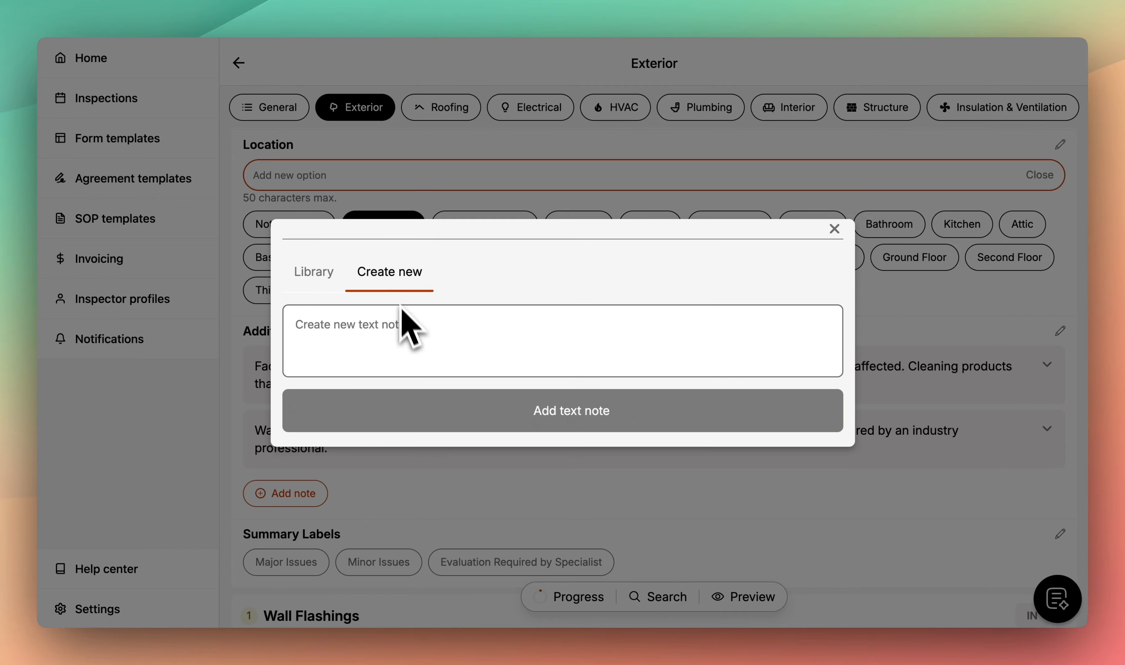
click(402, 318)
text(Provide a net new sentence in the report.)
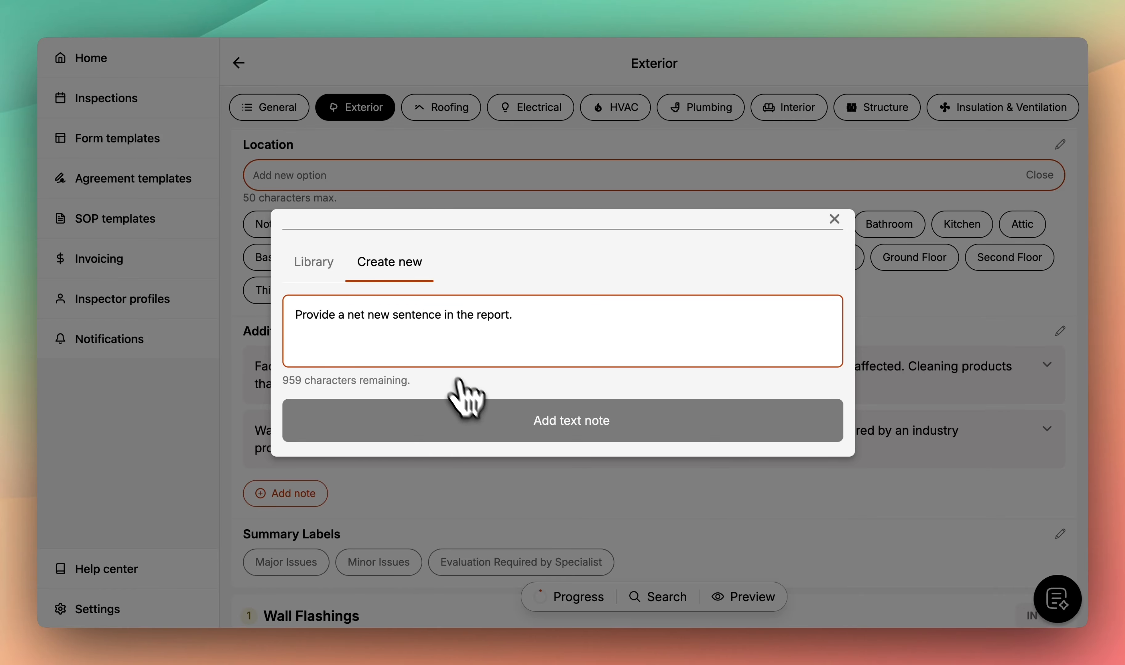
click(491, 427)
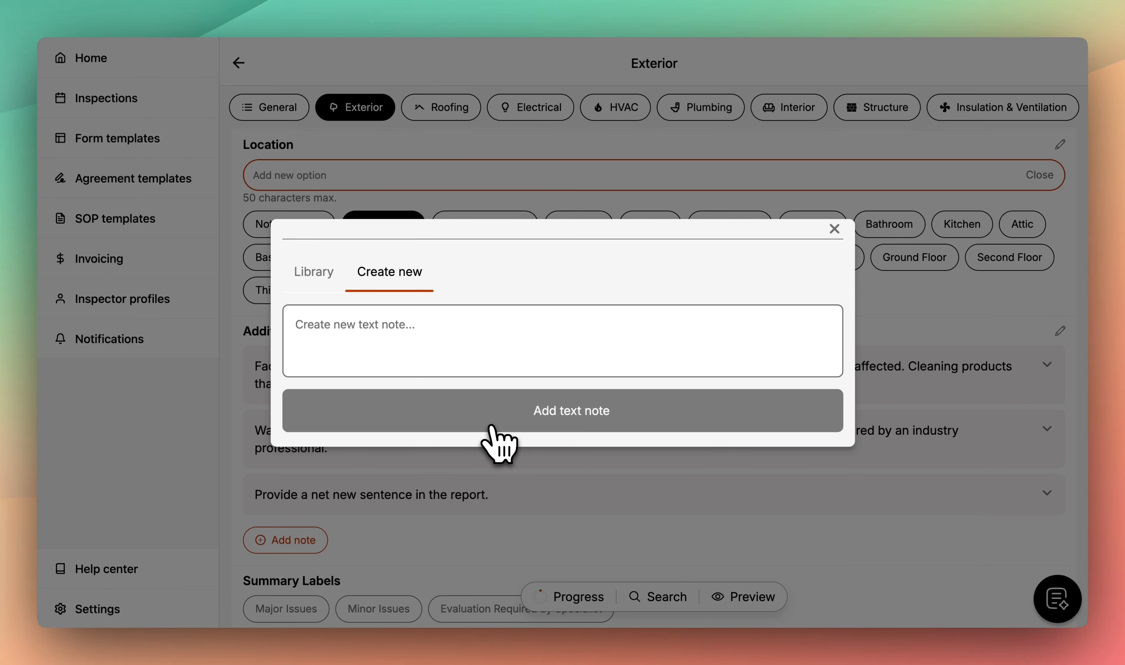
click(834, 228)
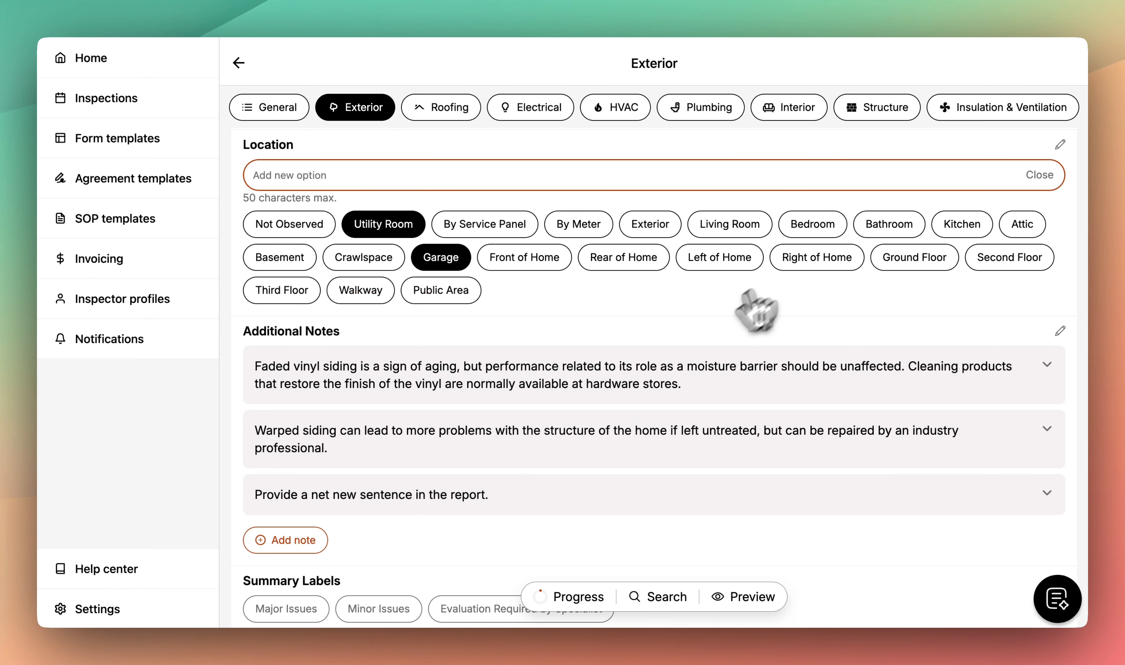
- Apply the Major Issues summary label to Exterior Wall Coverings
scroll(658, 376, down, 5)
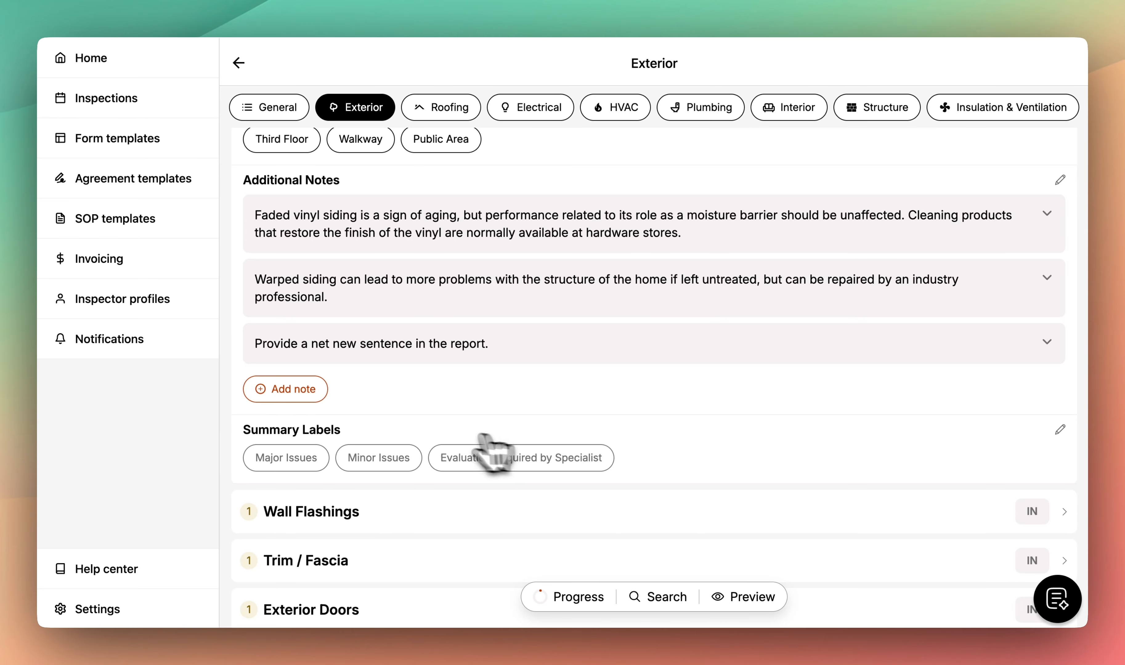
click(298, 459)
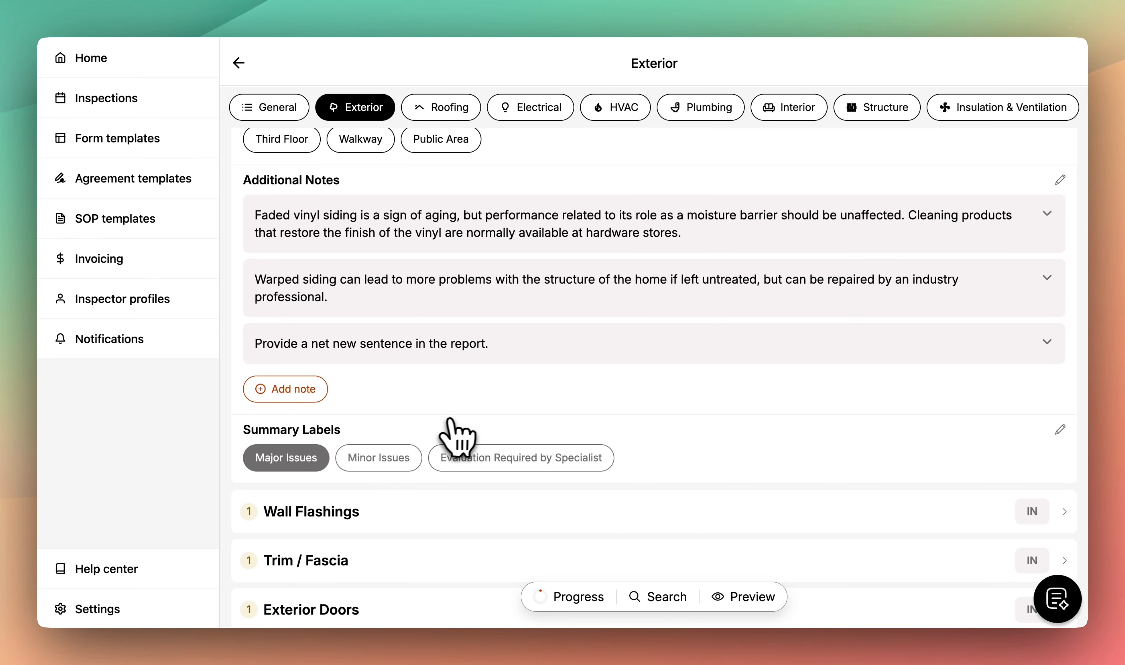
scroll(473, 433, up, 15)
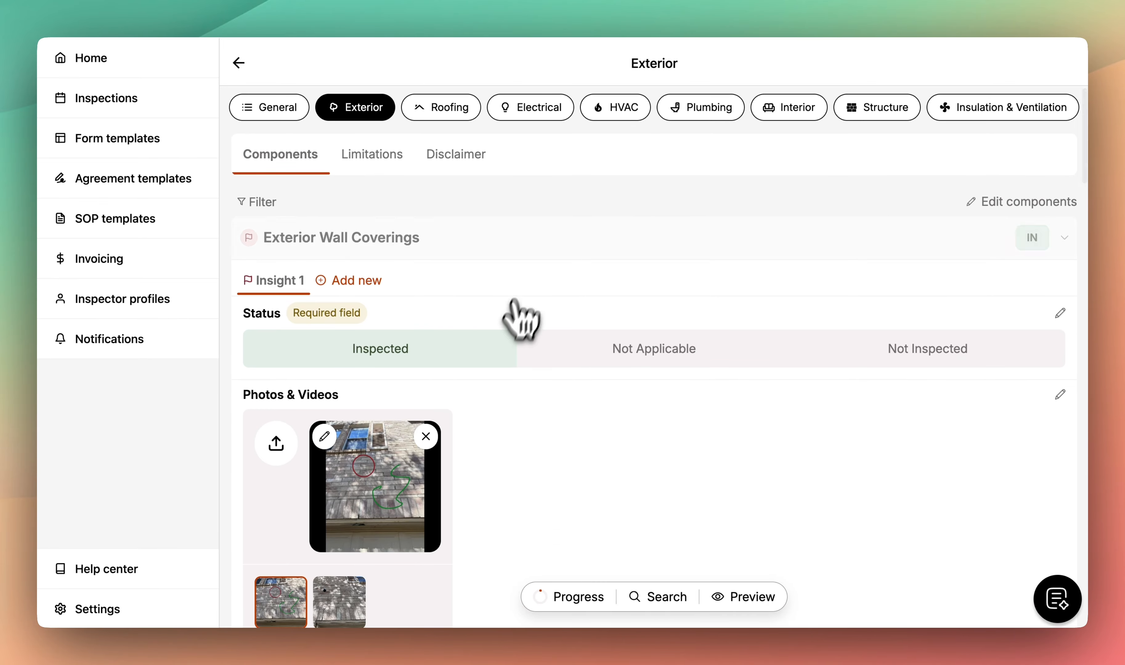
- Mark Exterior Wall Coverings as inspected and collapse its details
click(543, 239)
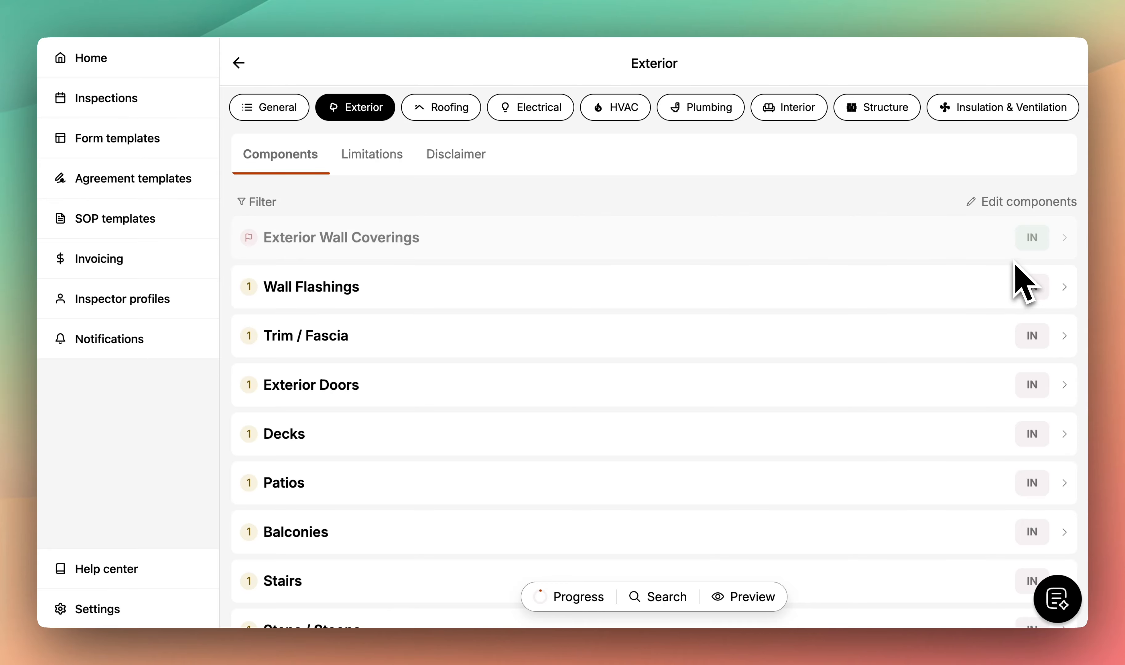
click(1031, 242)
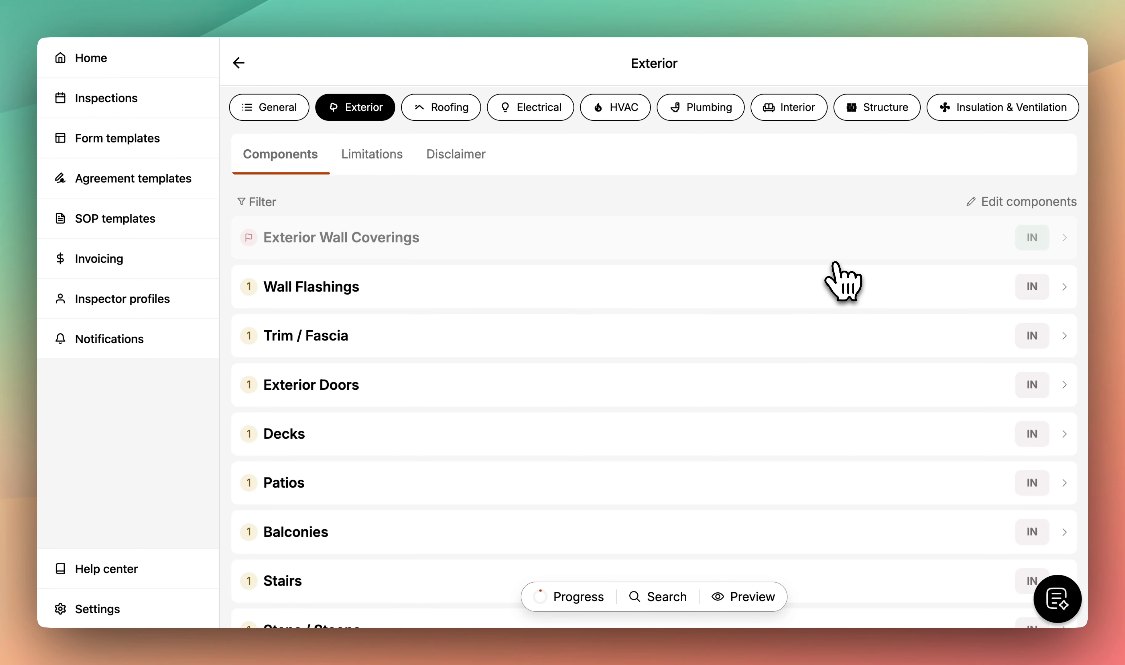
click(845, 251)
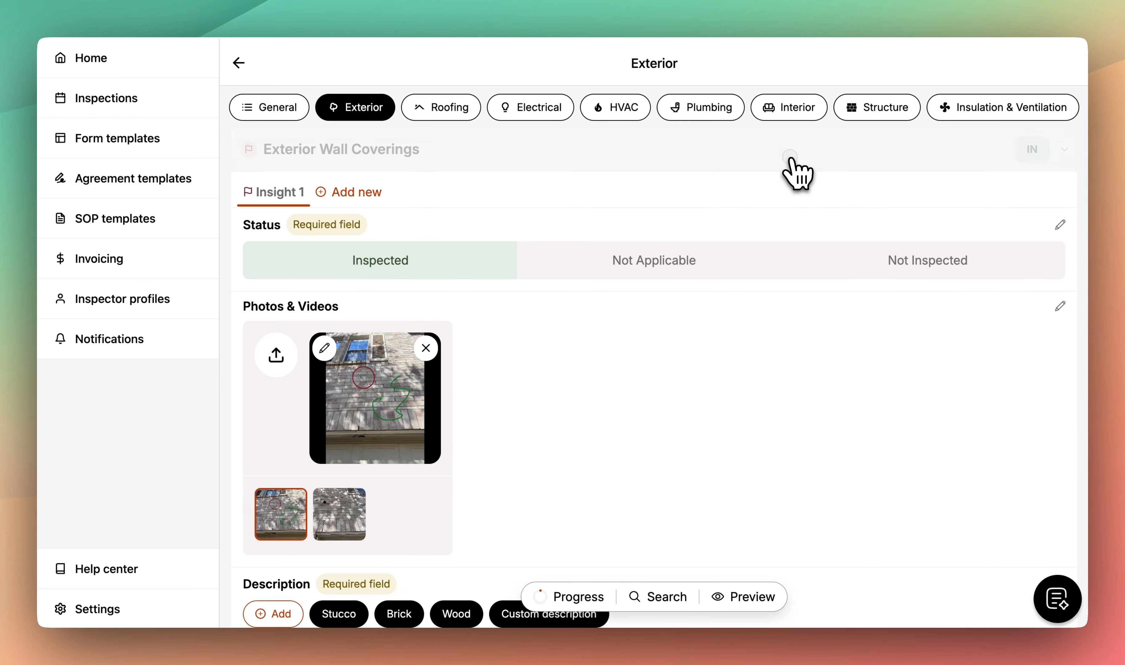
click(792, 160)
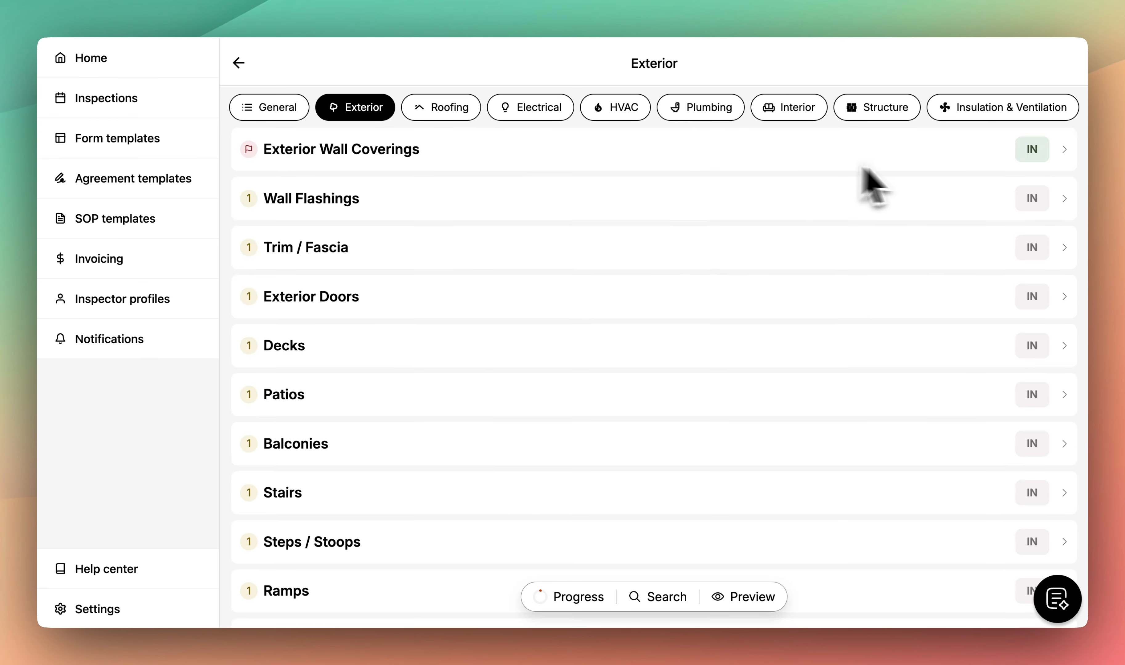
- Try Not Applicable on Wall Flashings, then clear its status and collapse its details
click(1034, 204)
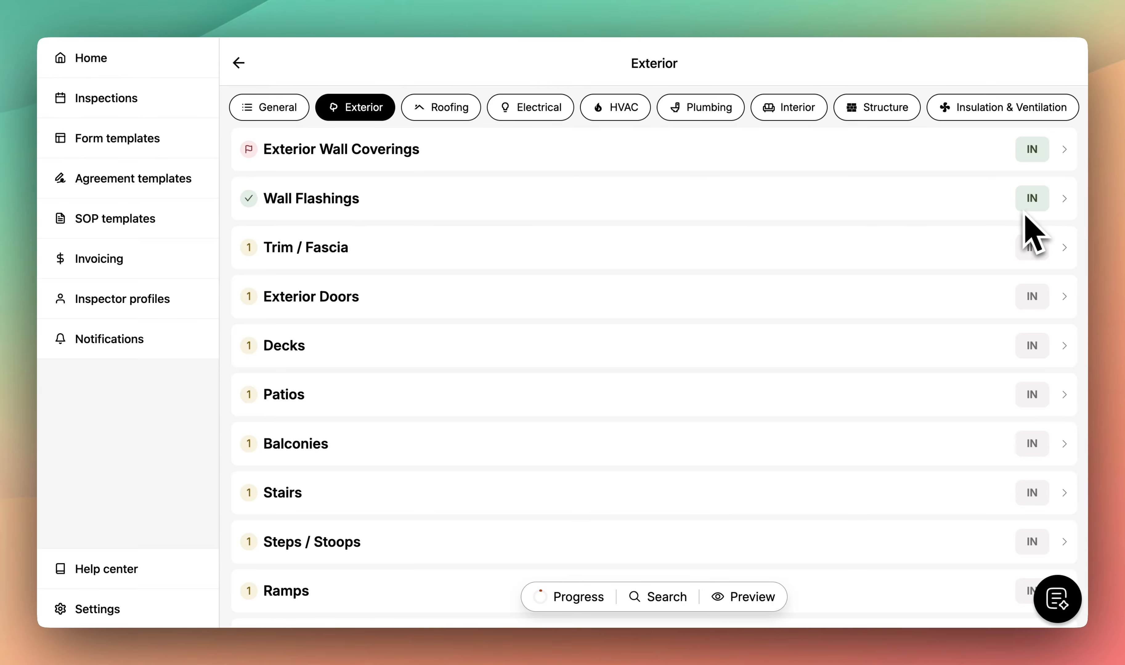
click(1002, 214)
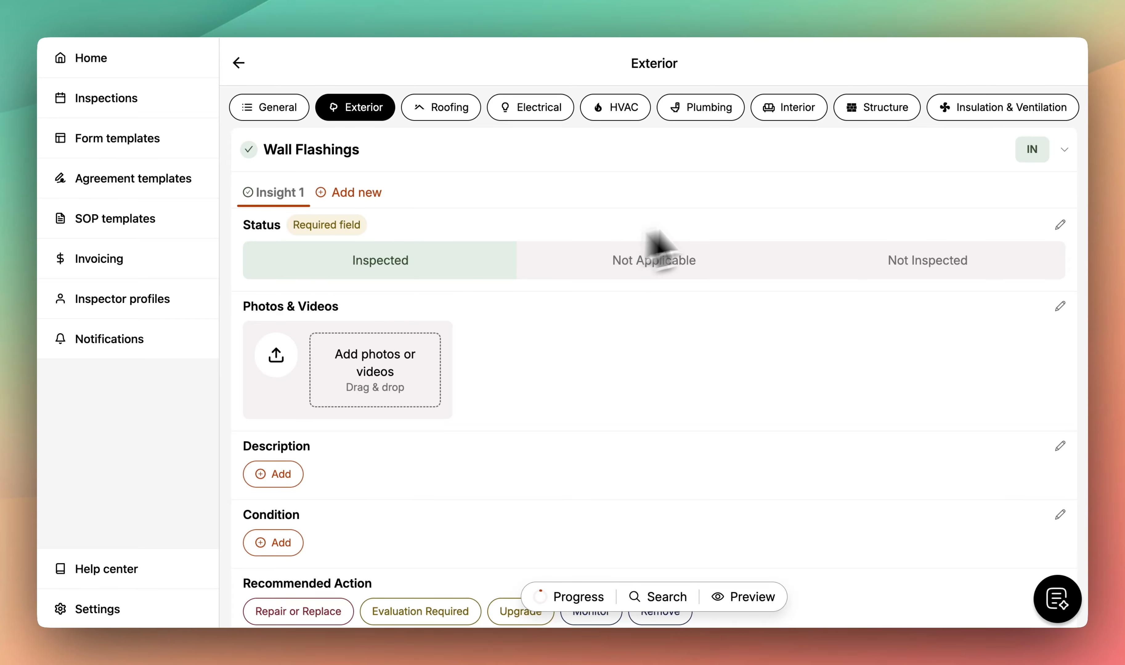
click(655, 251)
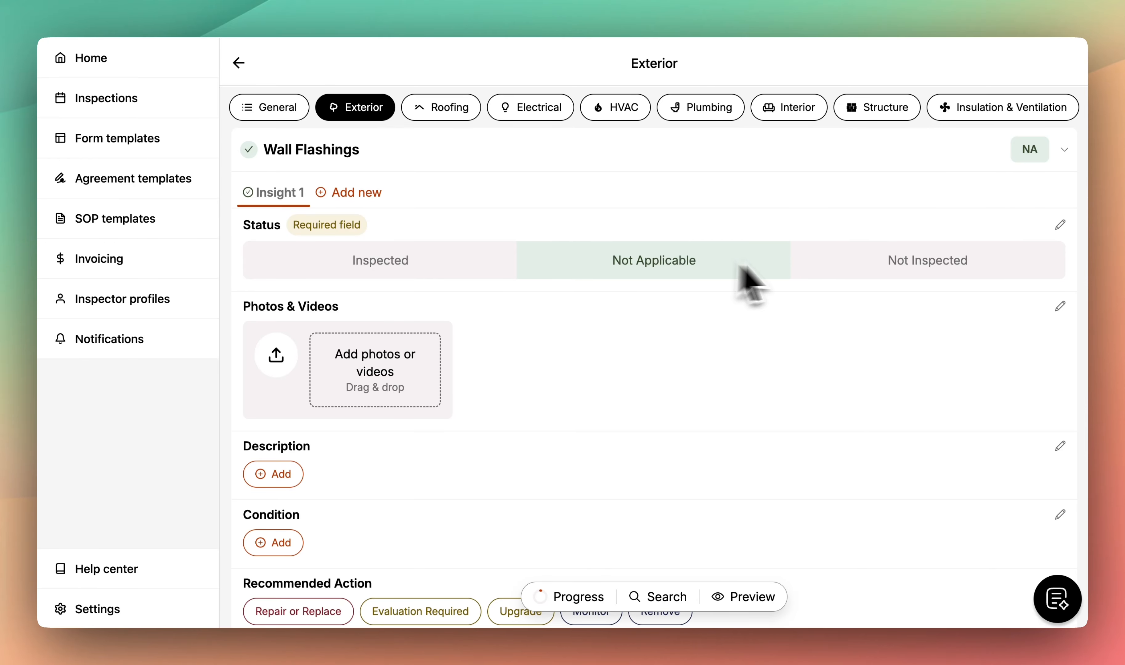
click(1020, 151)
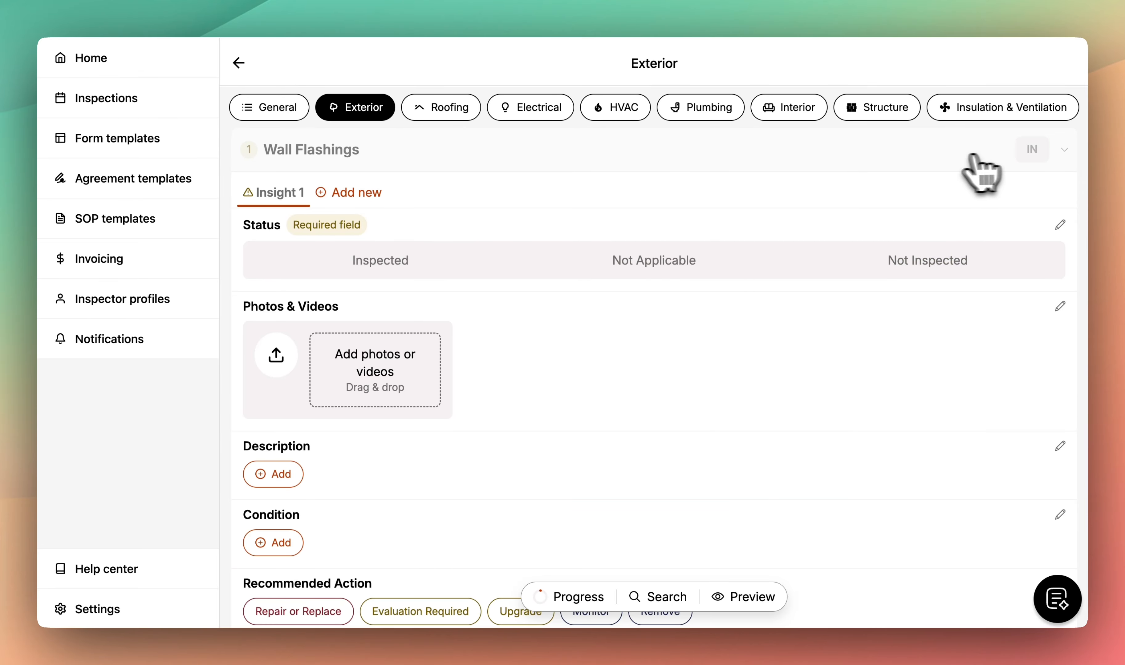
click(940, 155)
- Mark Wall Flashings, Trim / Fascia and Exterior Doors inspected, and set Decks to Inspected
scroll(982, 178, up, 1)
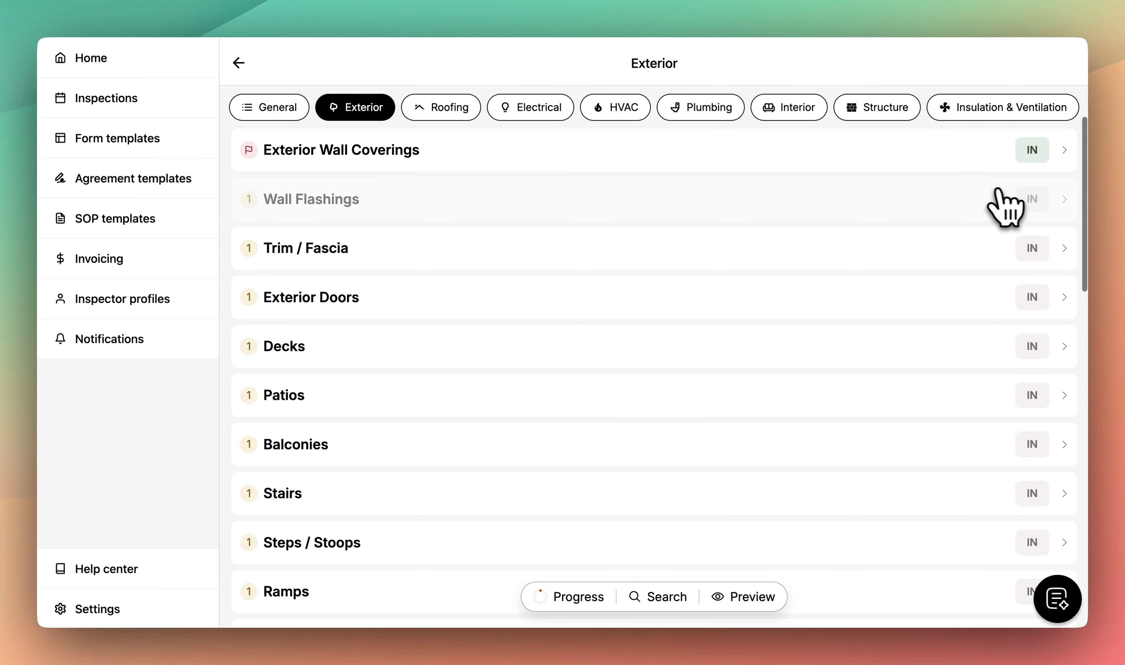
click(1031, 197)
click(1031, 247)
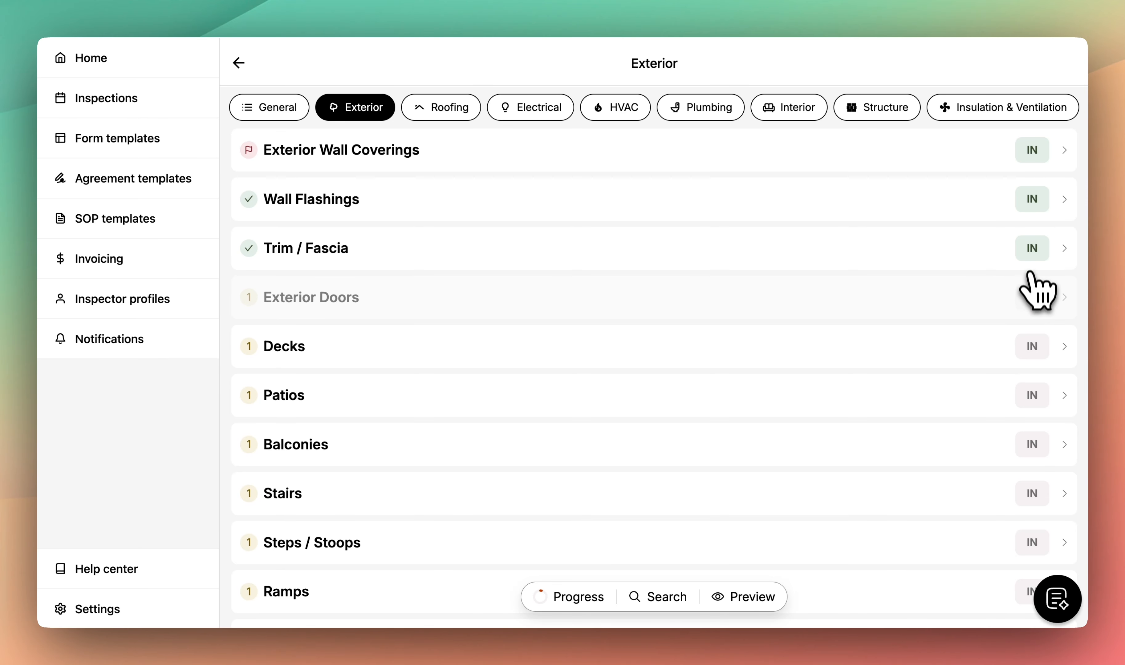
click(1032, 297)
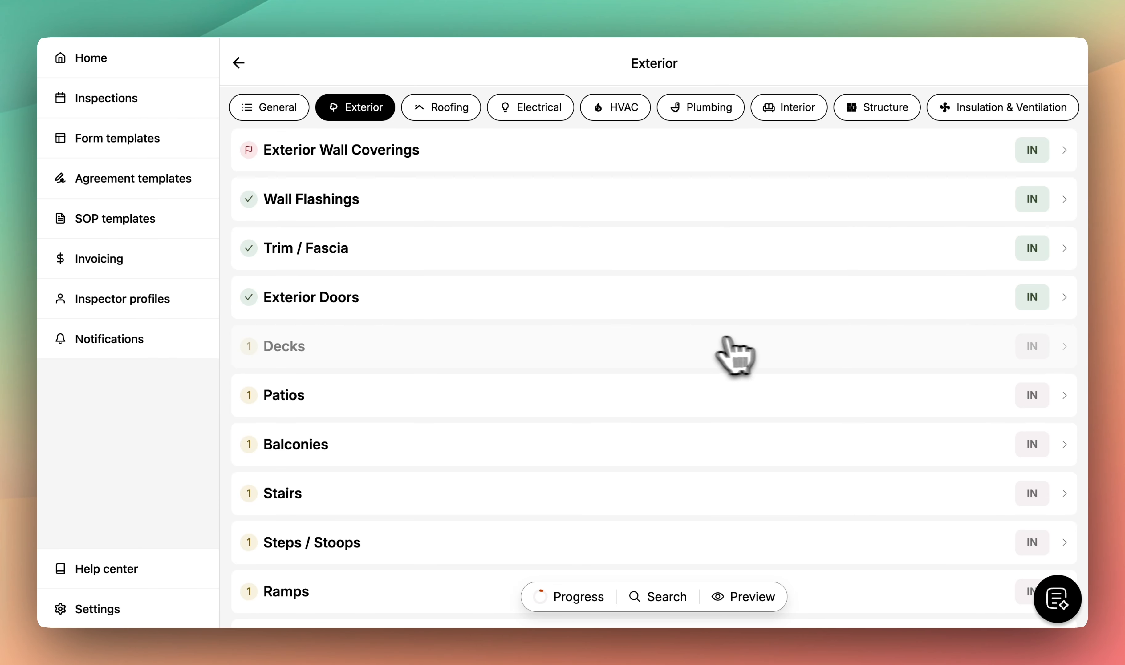
click(712, 348)
click(445, 268)
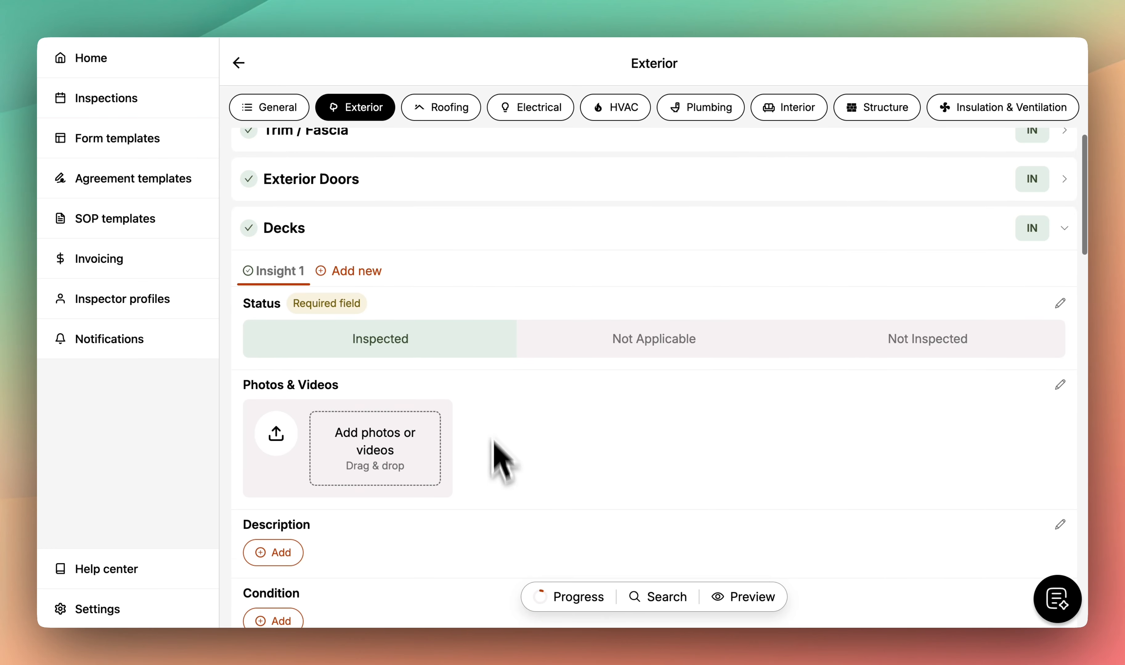
click(497, 233)
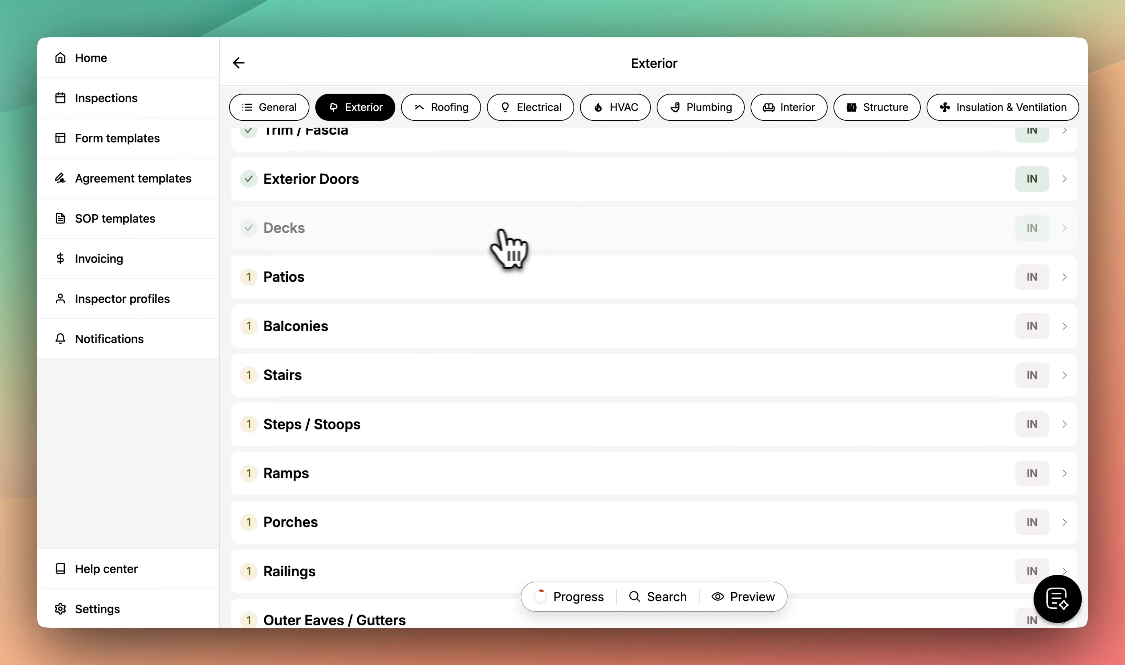
scroll(571, 233, up, 5)
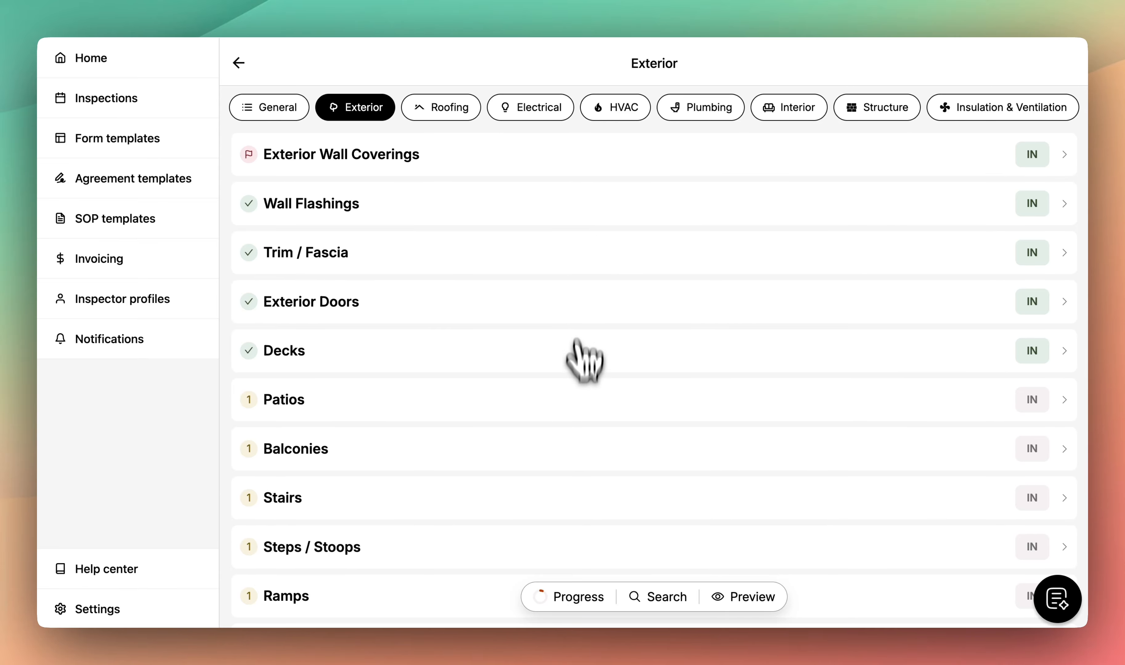
- Review the unfinished Exterior items in the progress checklist (5 of 79, 6%), then close it
click(572, 596)
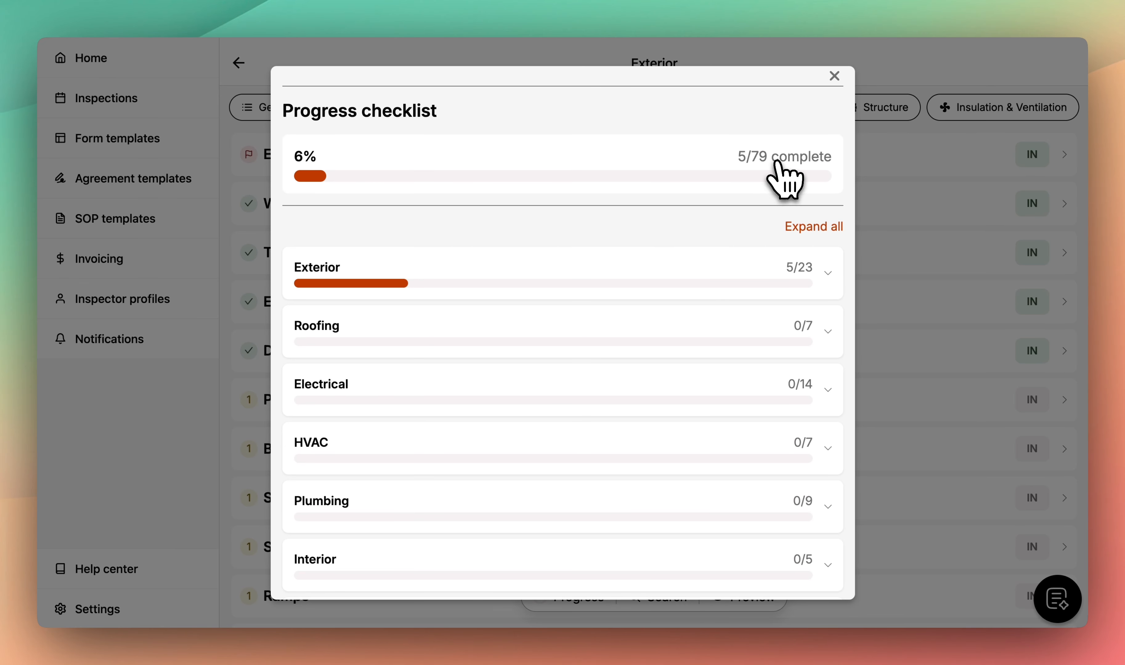
click(733, 275)
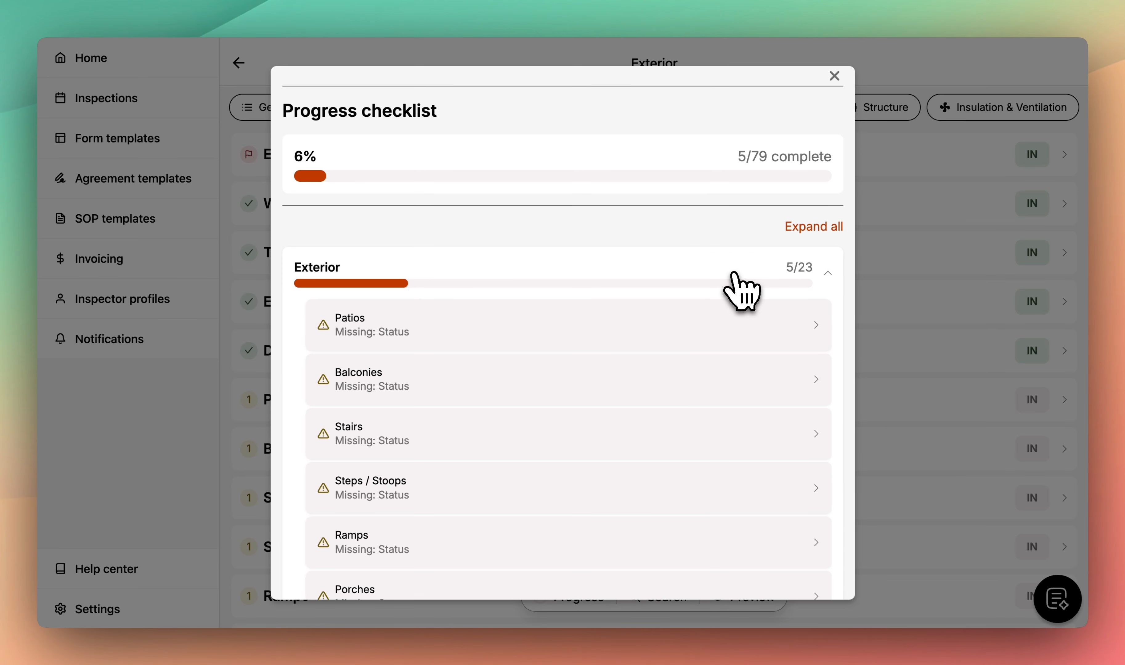
scroll(688, 324, down, 2)
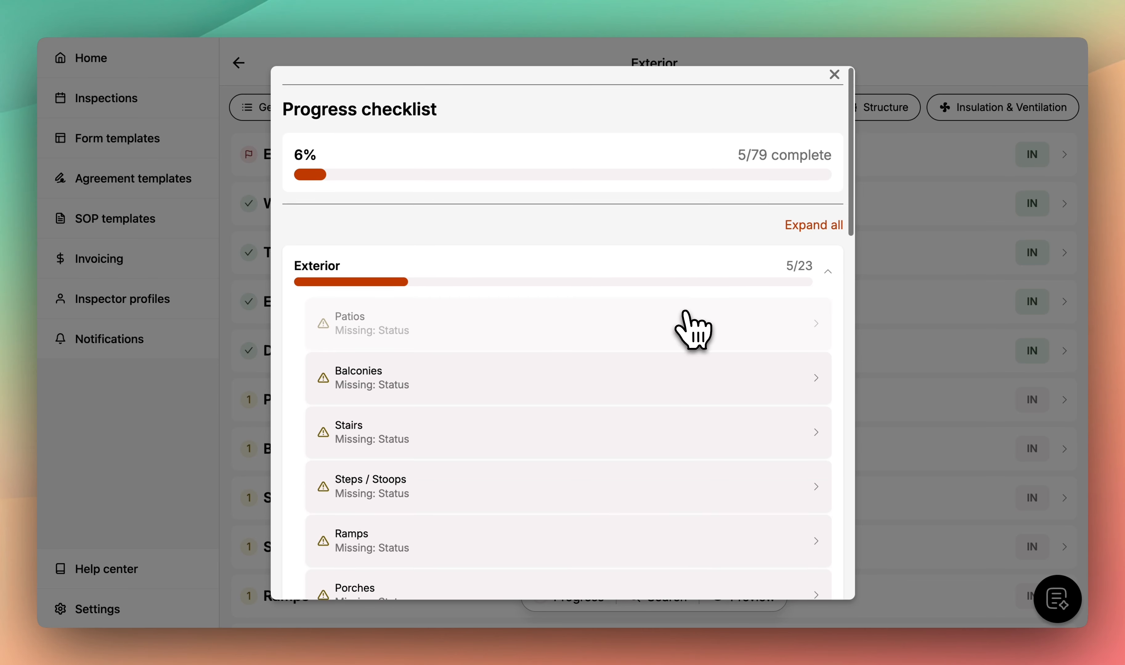
scroll(688, 324, down, 5)
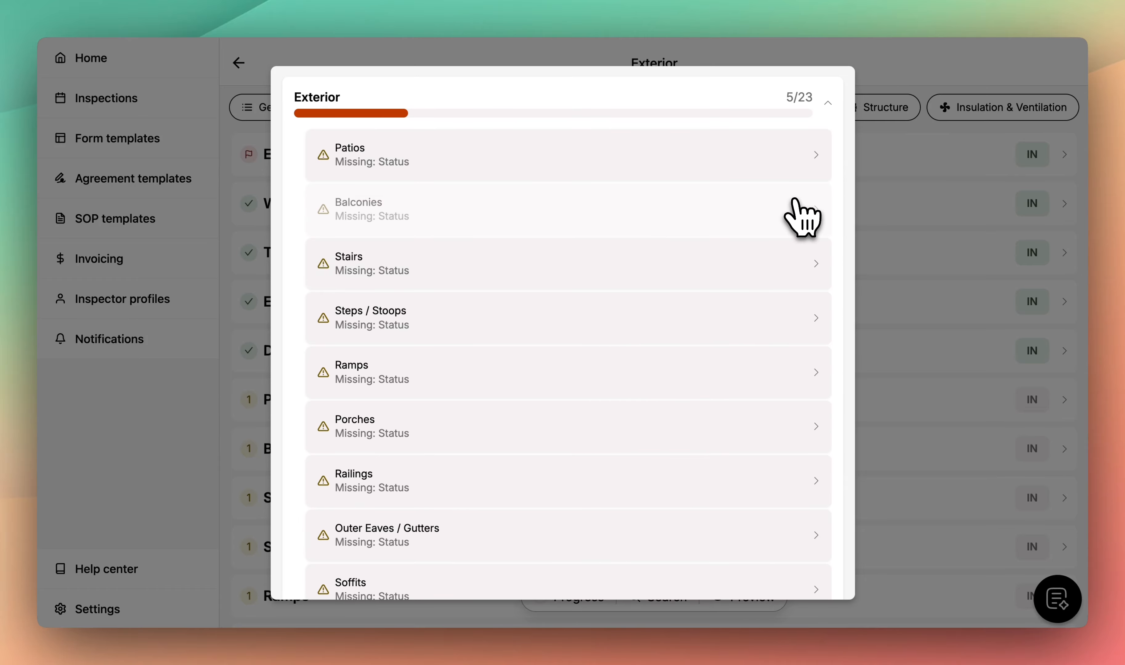
click(895, 260)
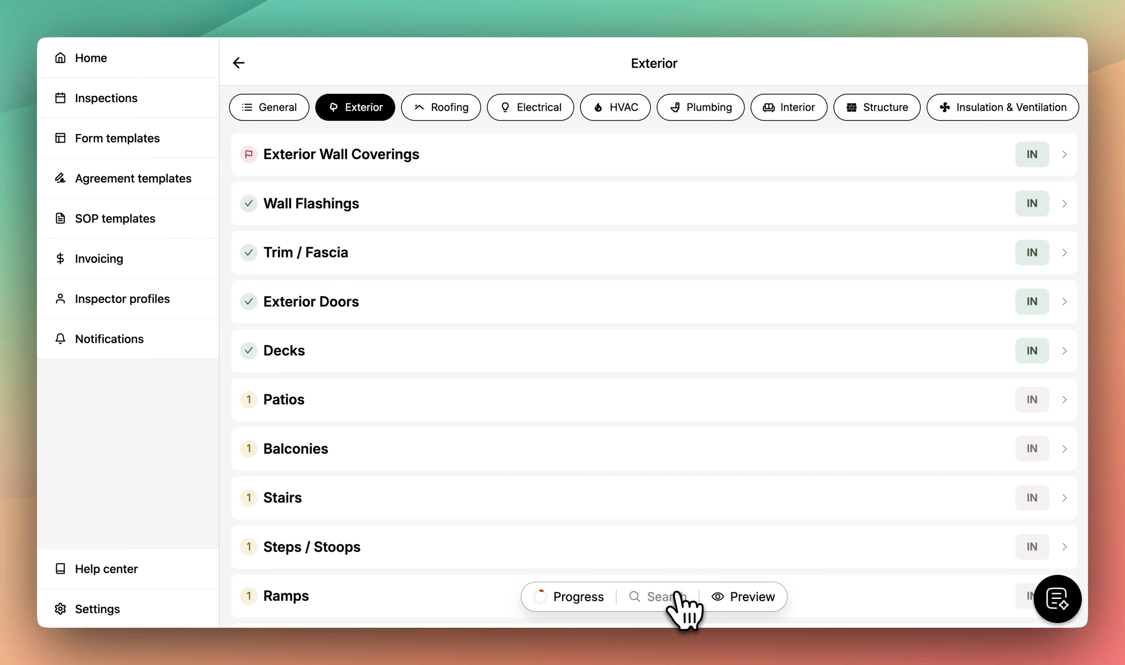
- Search the form for 'cooling' and open the Cooling Systems result under HVAC
click(657, 602)
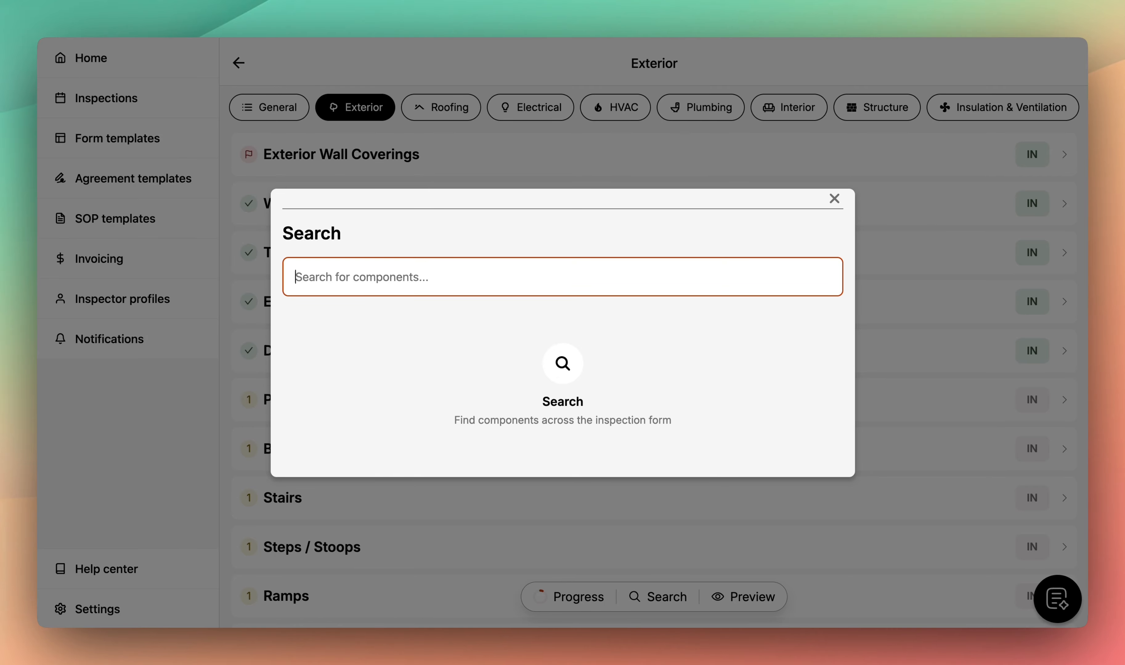
text(coolin)
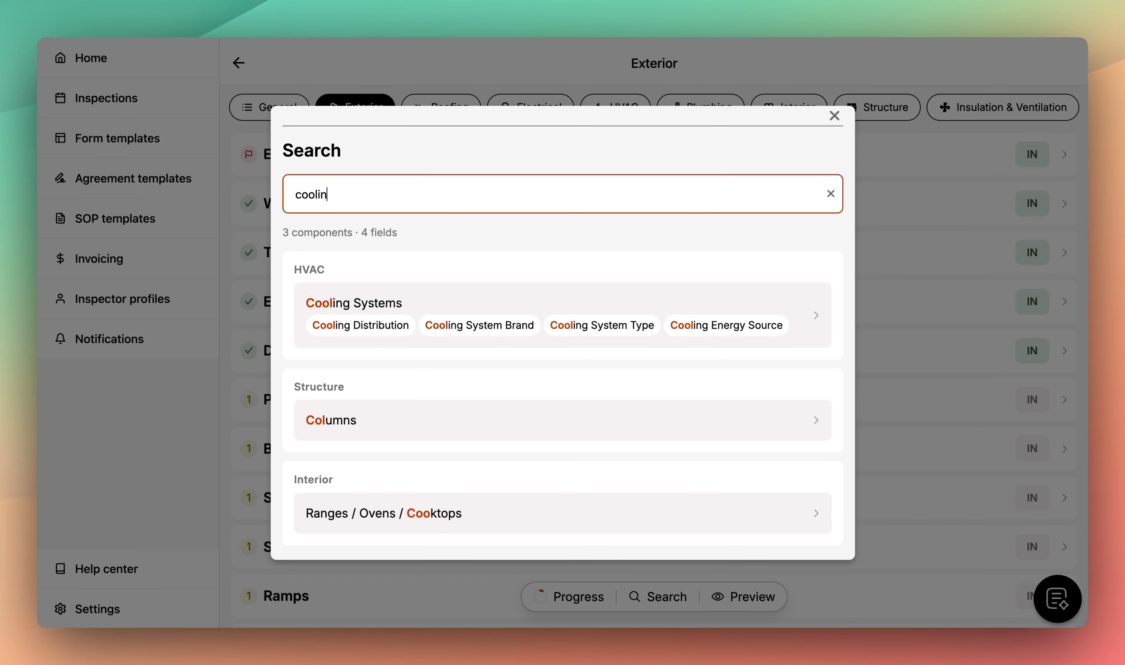
text(g)
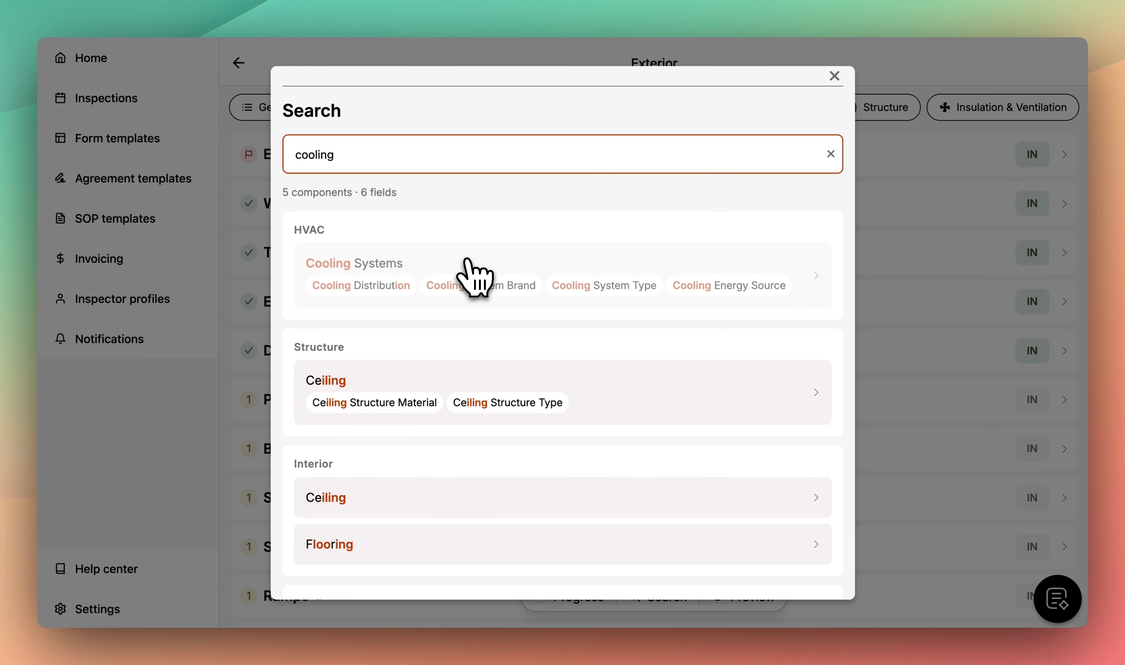
click(475, 269)
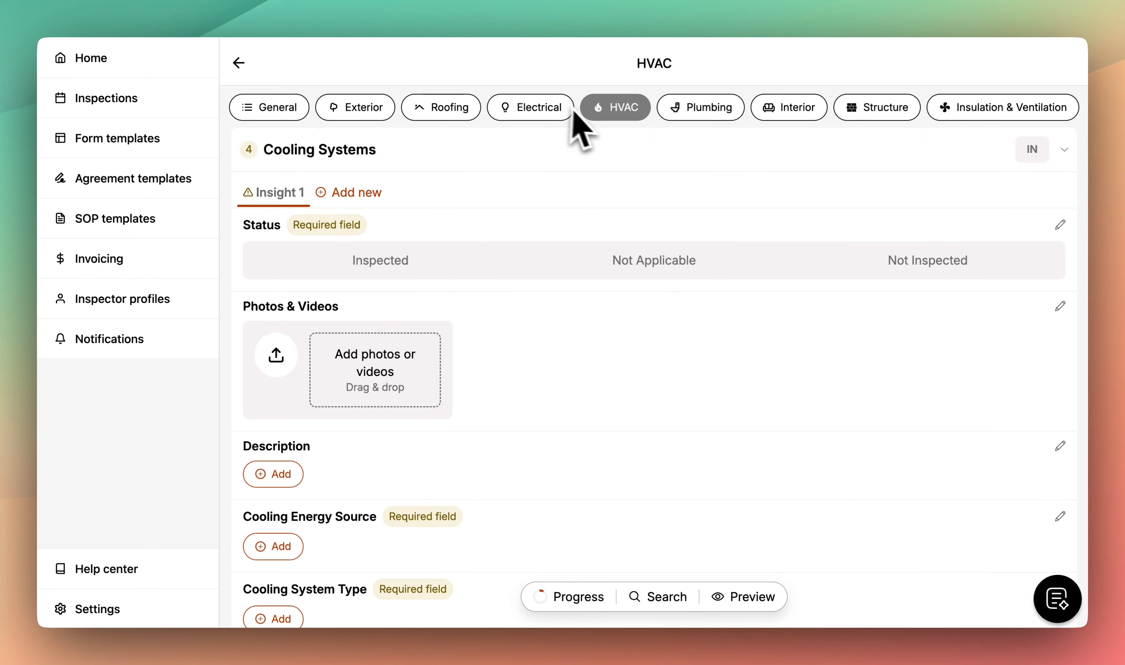
- Scroll through the Cooling Systems fields in HVAC, then collapse Cooling Systems
click(613, 116)
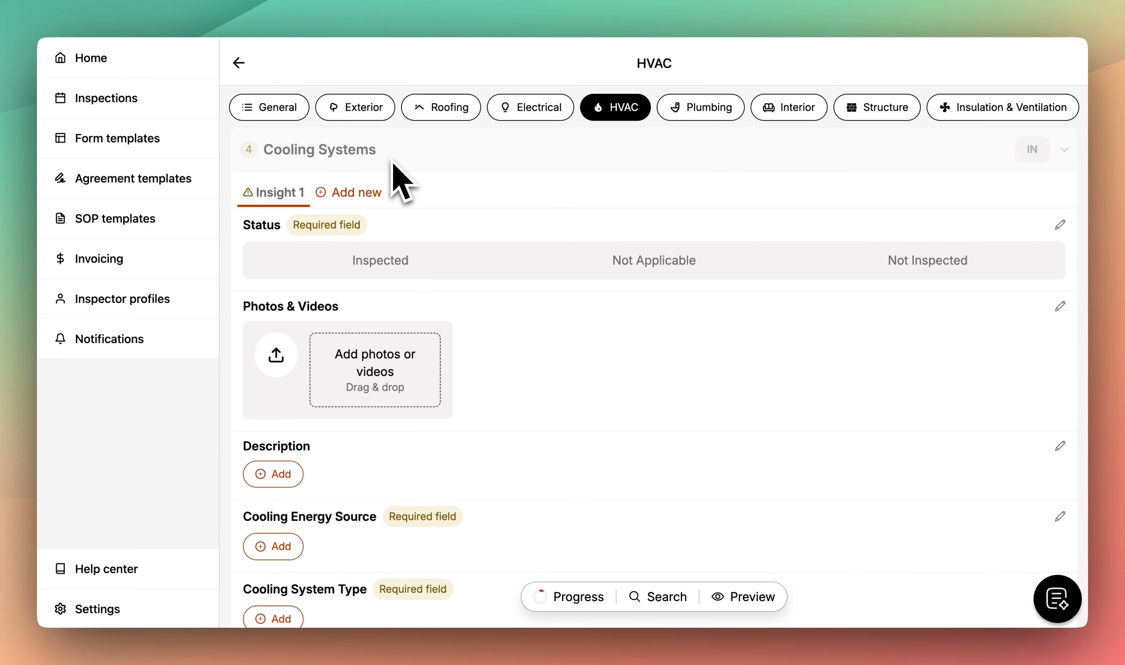
scroll(424, 251, down, 3)
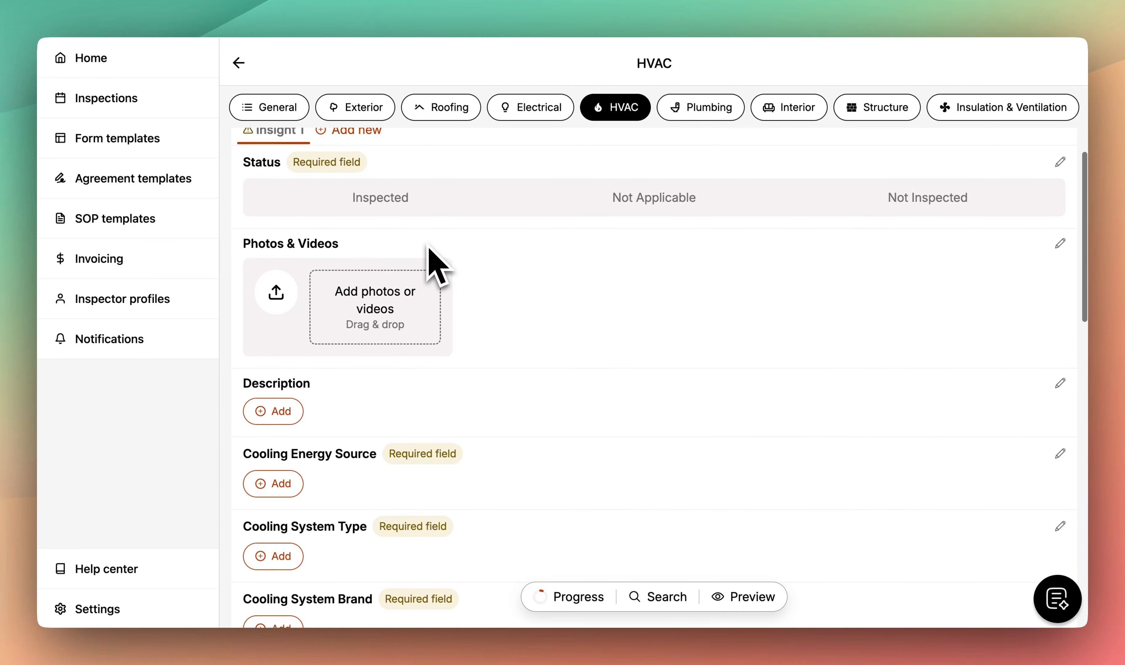
scroll(429, 247, down, 3)
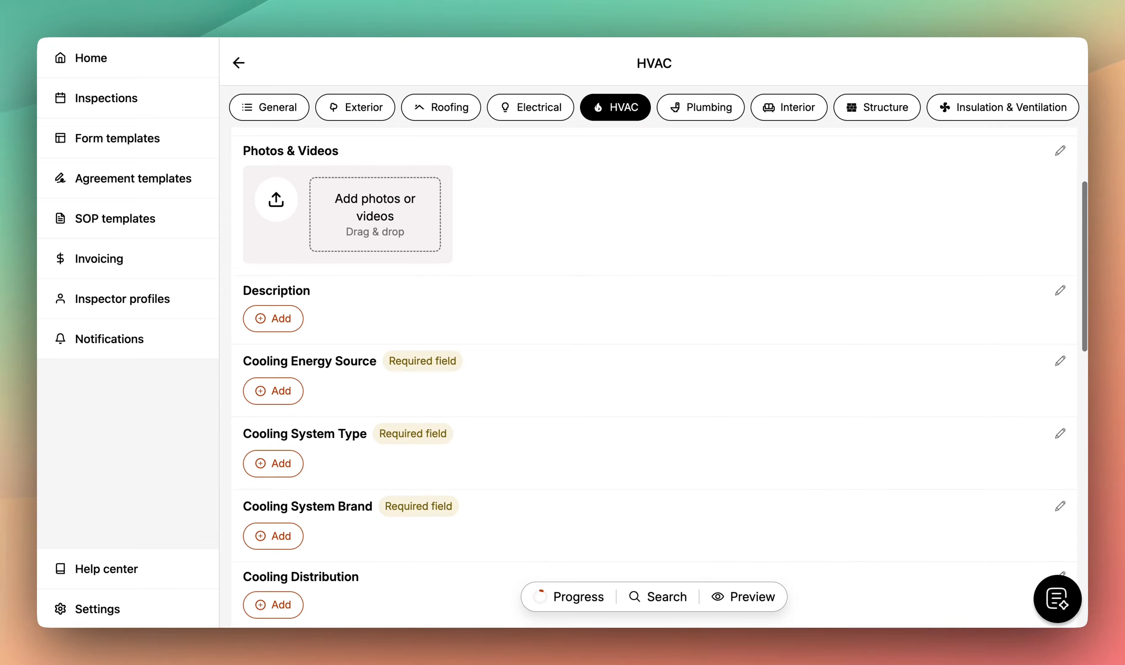
scroll(428, 248, down, 3)
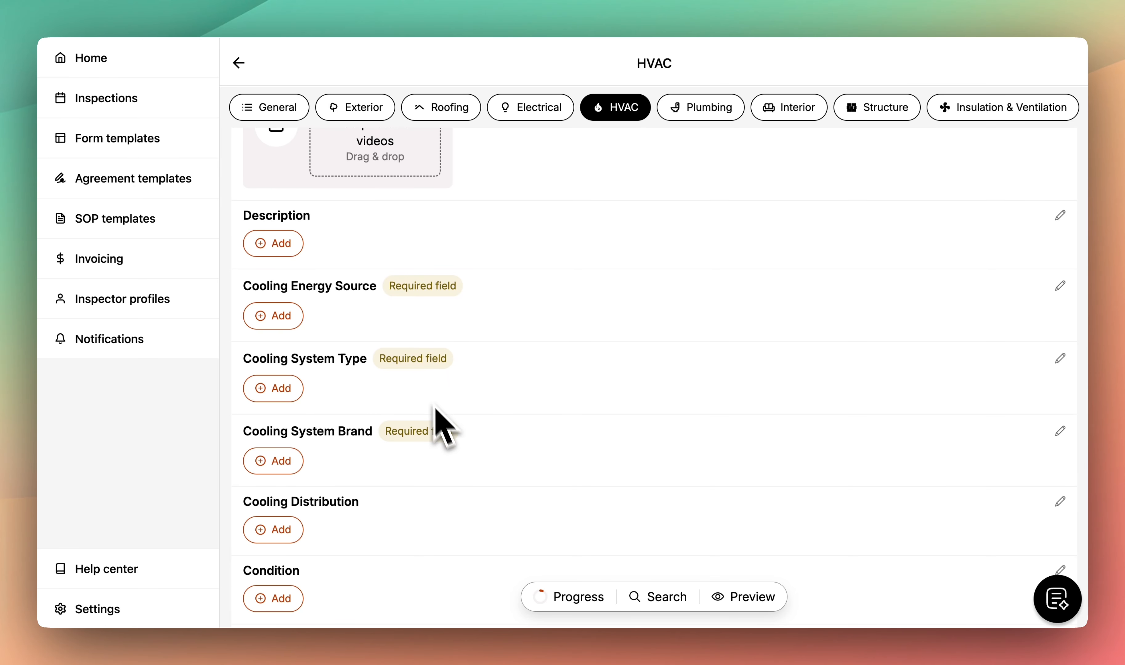
scroll(471, 342, up, 3)
scroll(466, 301, up, 5)
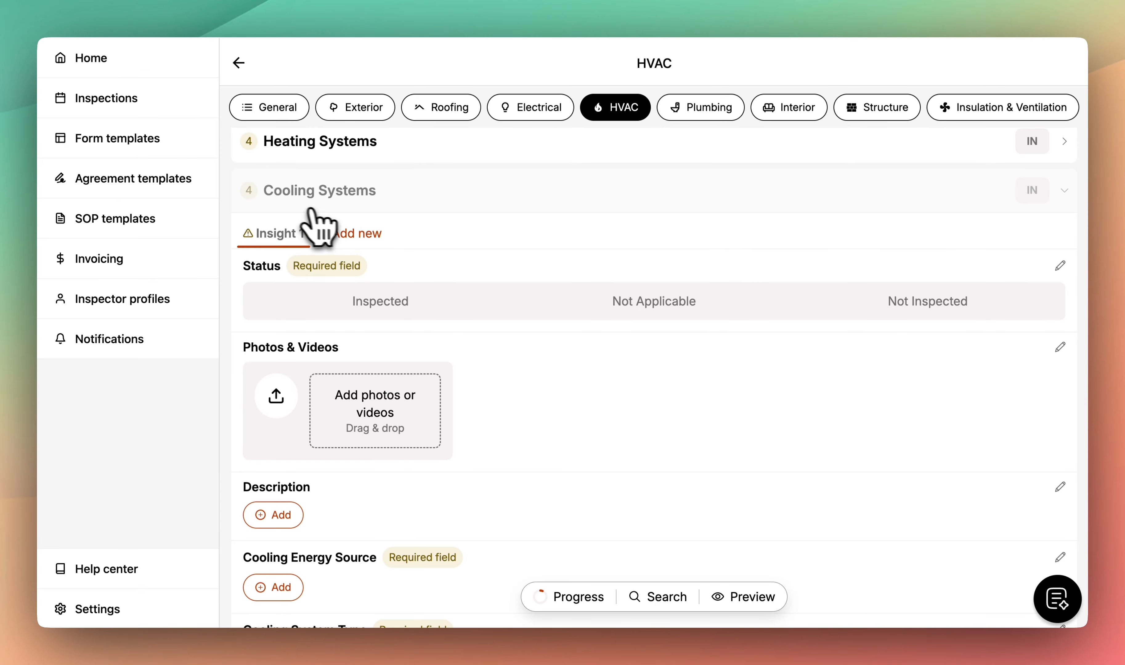
click(394, 203)
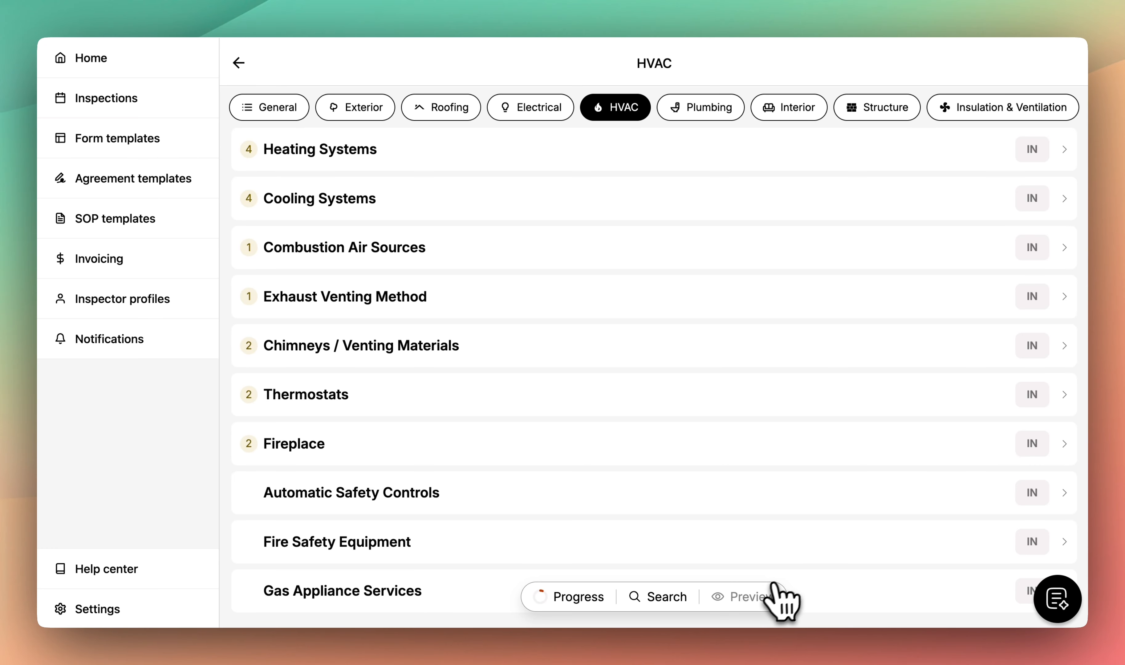
- Choose Inspection report in the preview dialog to open the 22-page report PDF
click(735, 606)
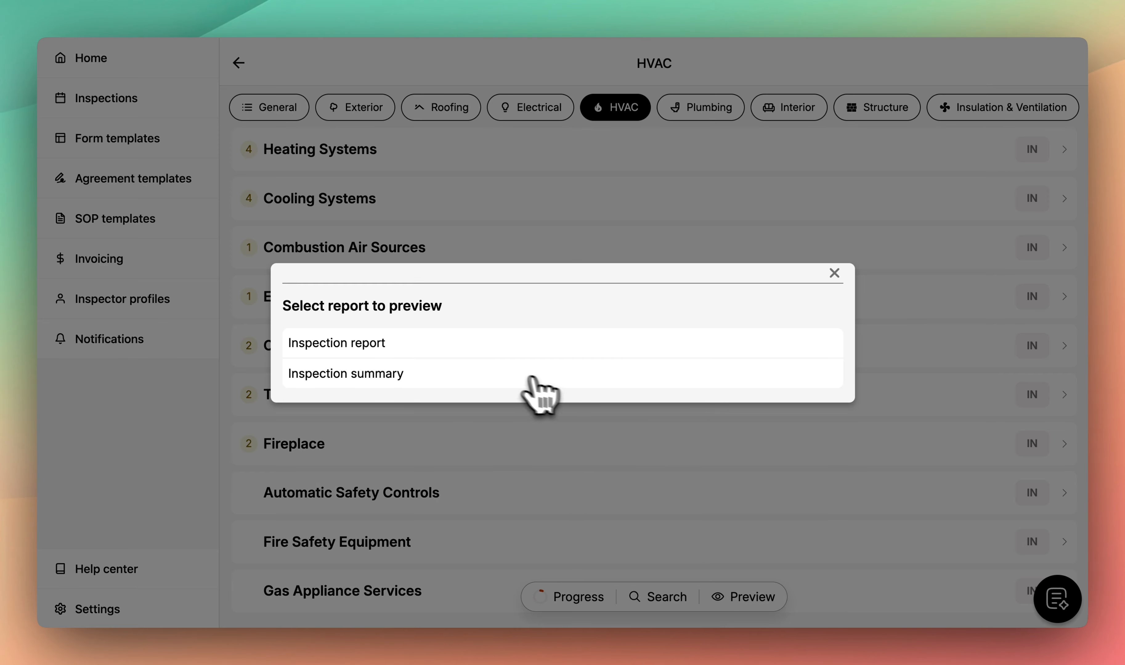
click(413, 345)
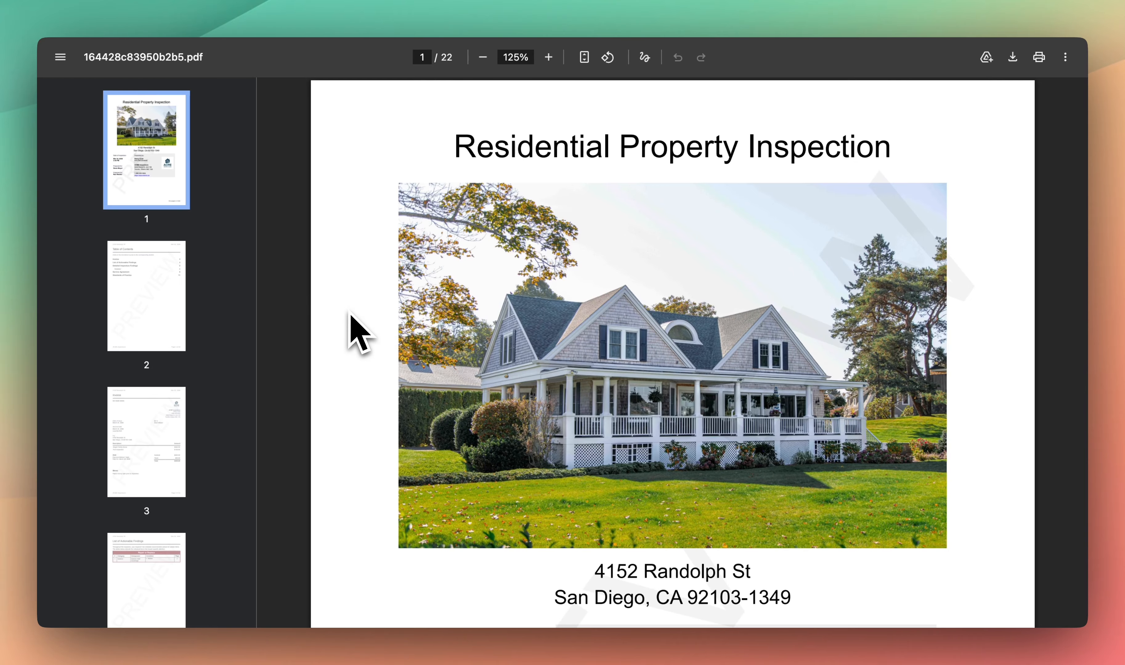
- Read the cover page, then go through the Table of Contents, Invoice and List of Actionable Findings pages
scroll(352, 324, down, 3)
scroll(349, 312, down, 1)
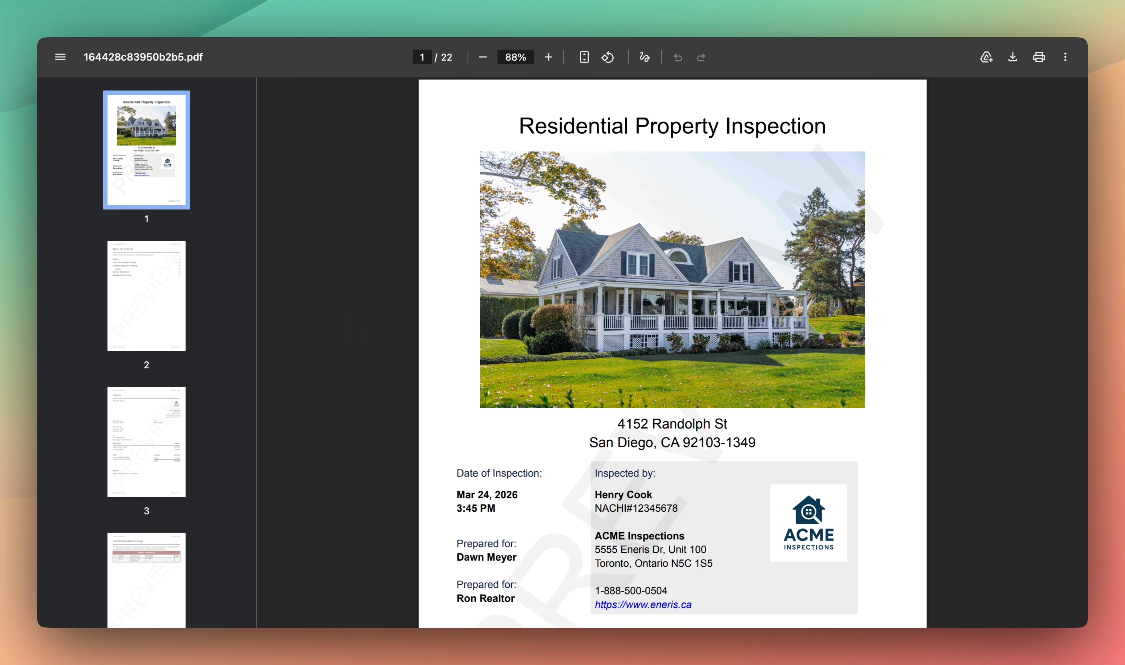
scroll(351, 326, down, 3)
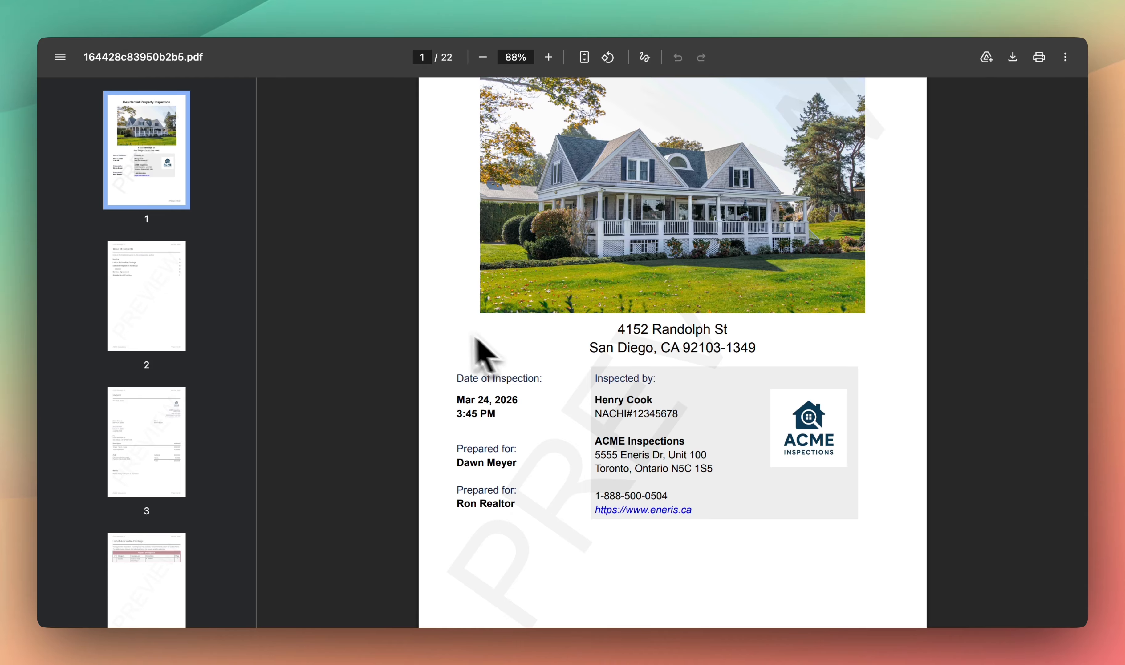
scroll(410, 326, up, 3)
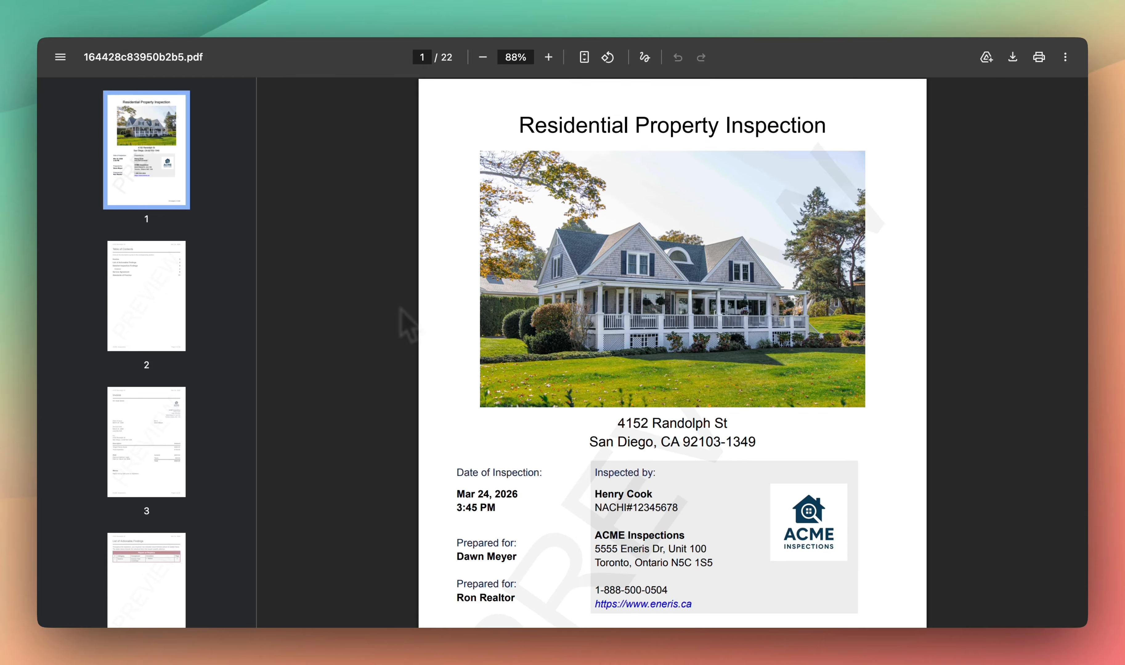
scroll(401, 321, down, 1)
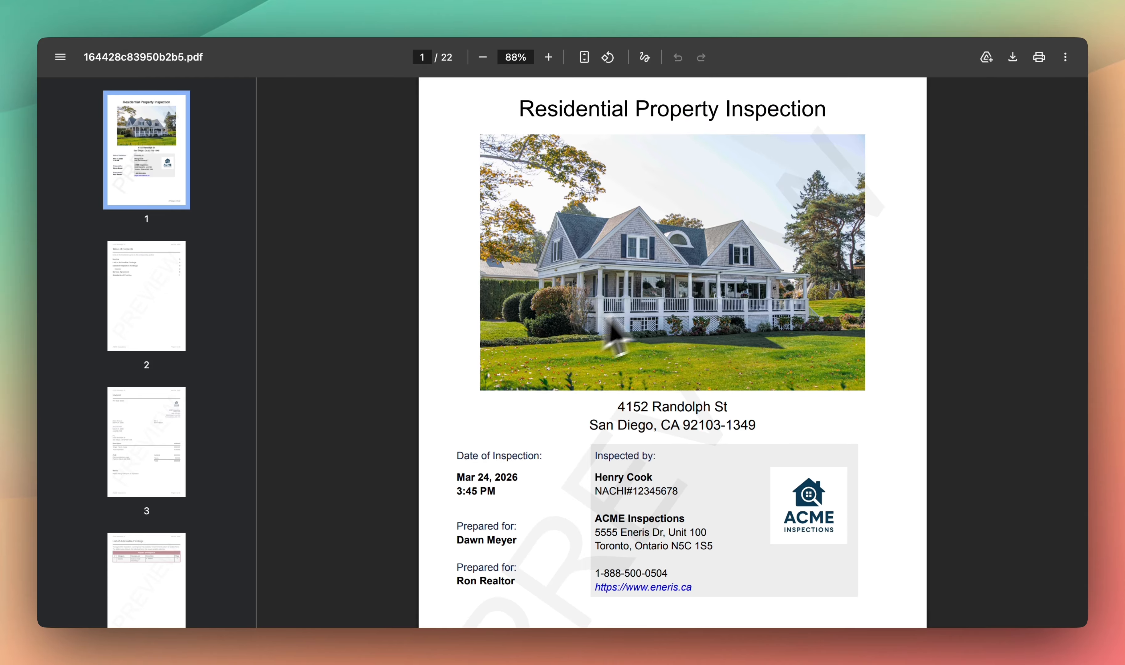
scroll(533, 392, down, 2)
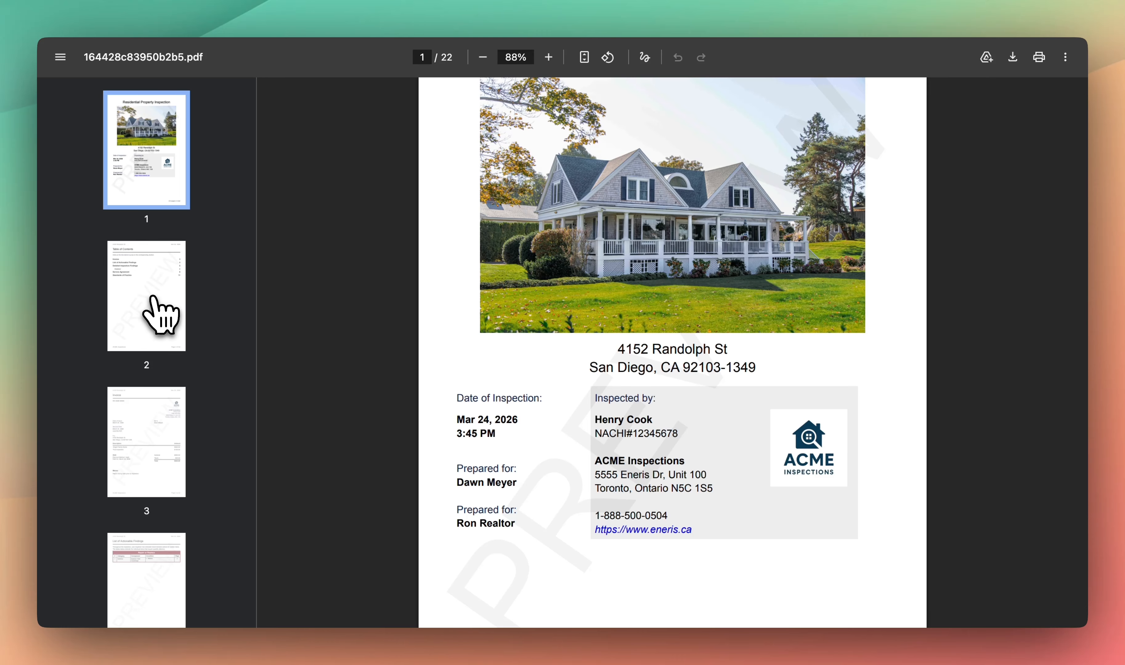
click(151, 315)
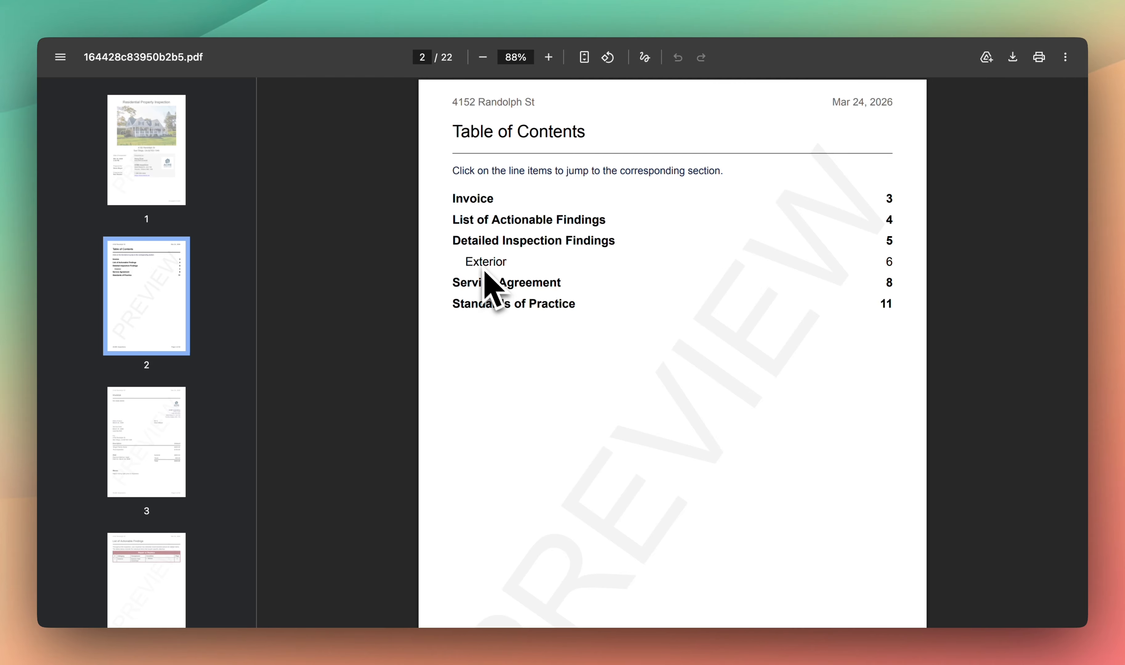
click(155, 436)
scroll(321, 388, down, 1)
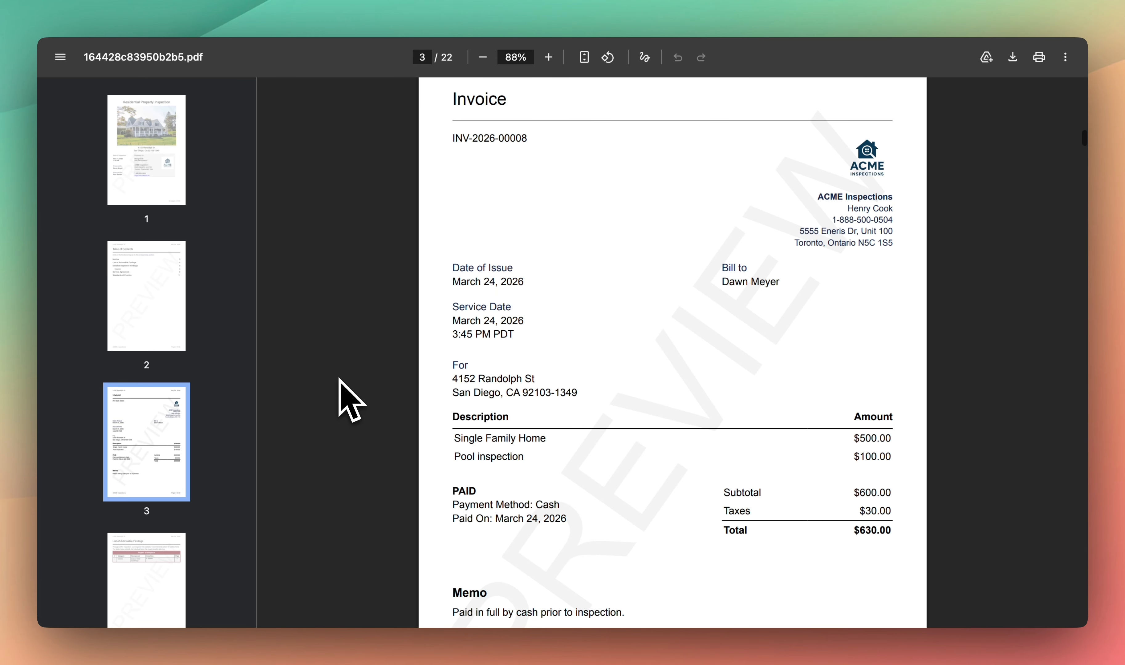
click(159, 571)
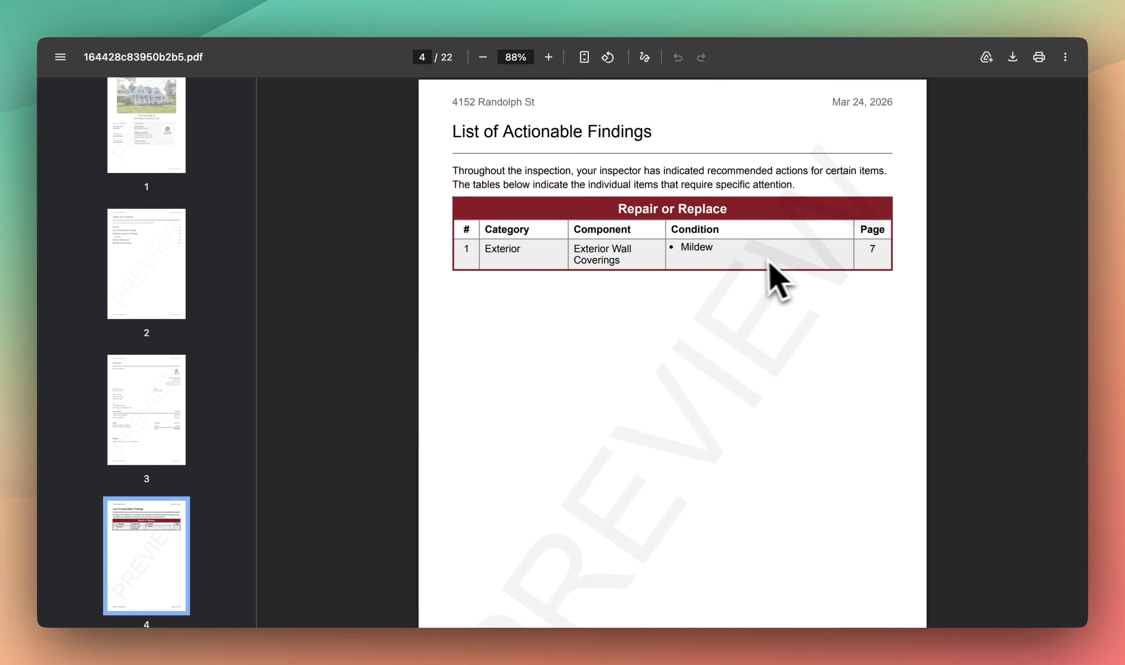
scroll(199, 433, down, 2)
scroll(200, 433, down, 10)
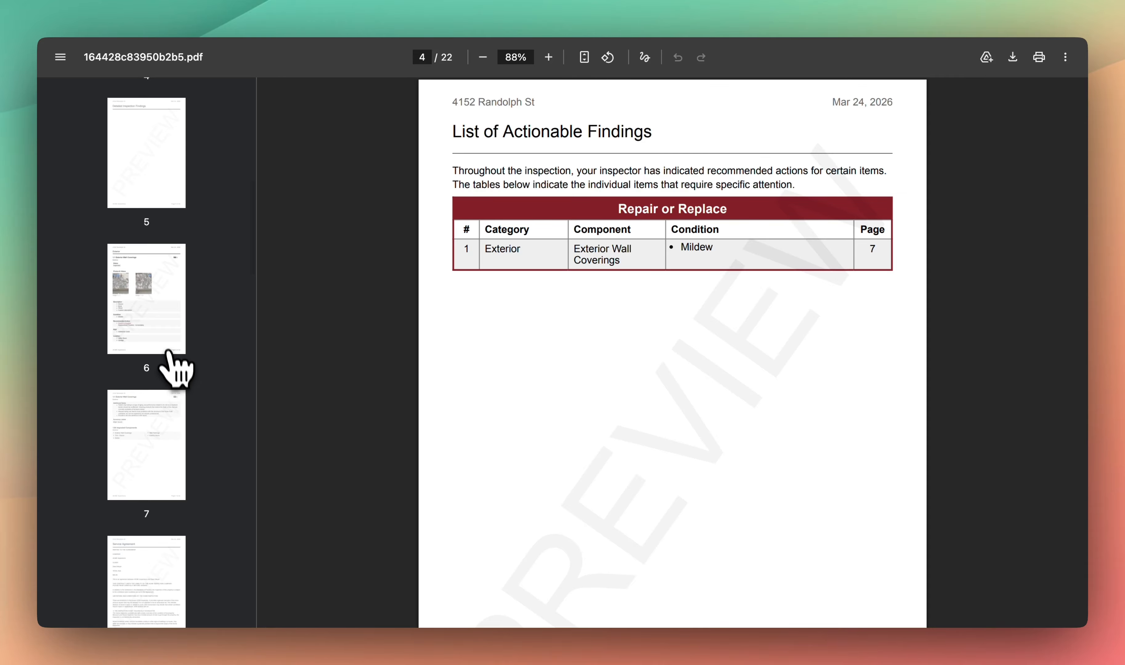
- Jump to page 6 and scroll on to page 7's wall-coverings notes and Inspected Components
click(161, 332)
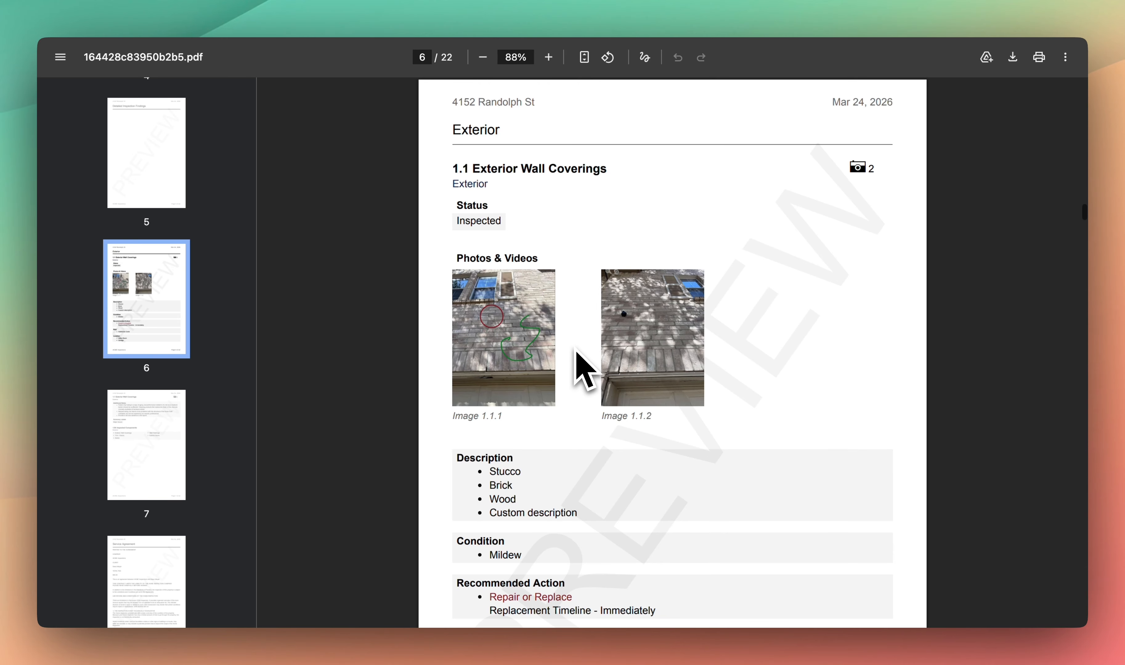
scroll(576, 352, down, 2)
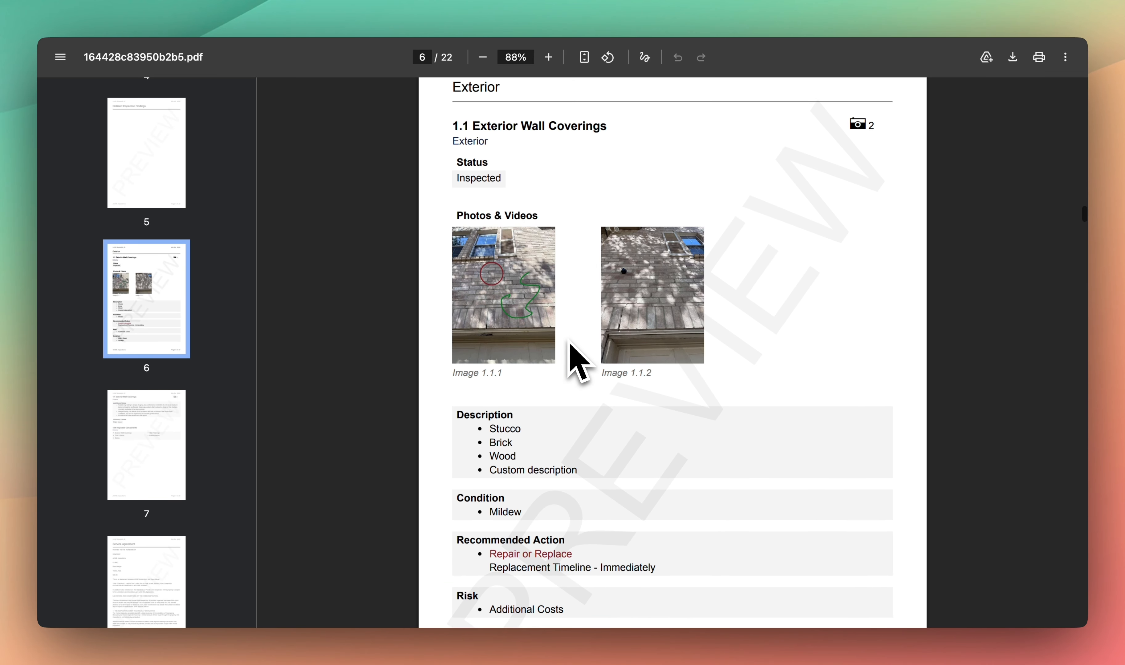
scroll(571, 348, down, 4)
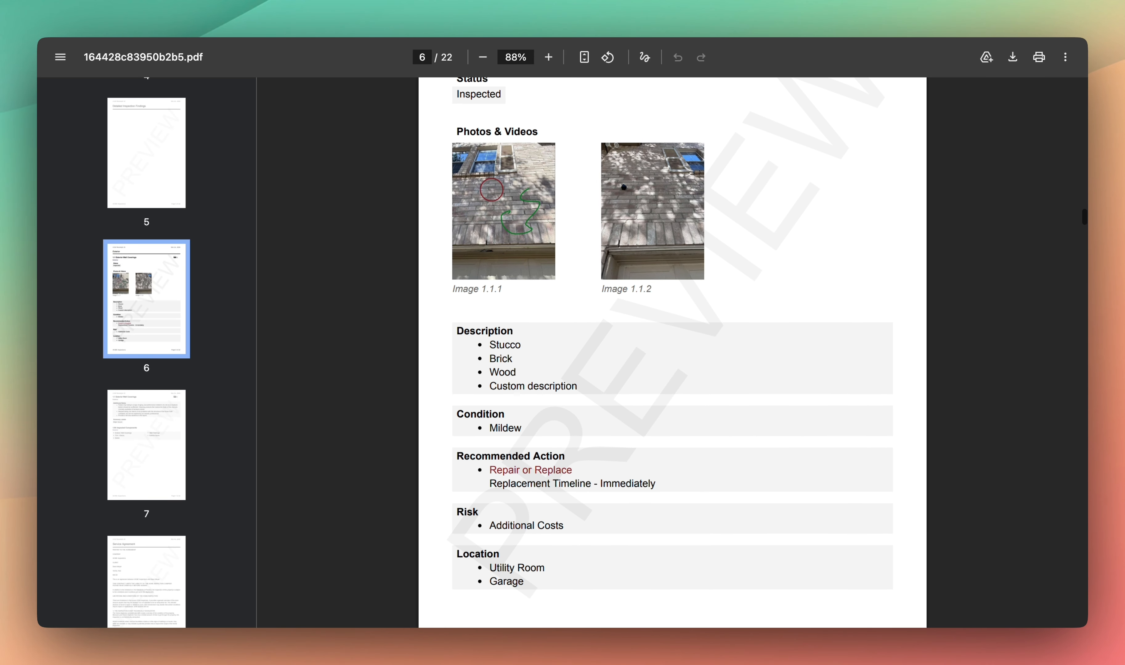
scroll(571, 352, down, 1)
scroll(566, 427, down, 2)
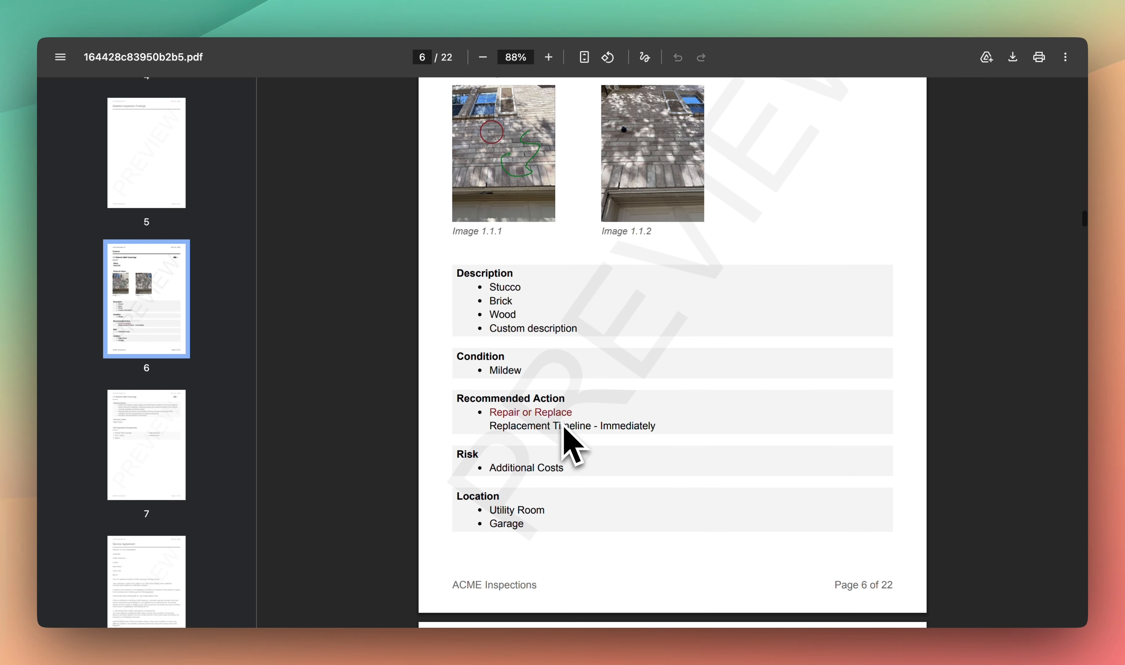
scroll(564, 428, down, 1)
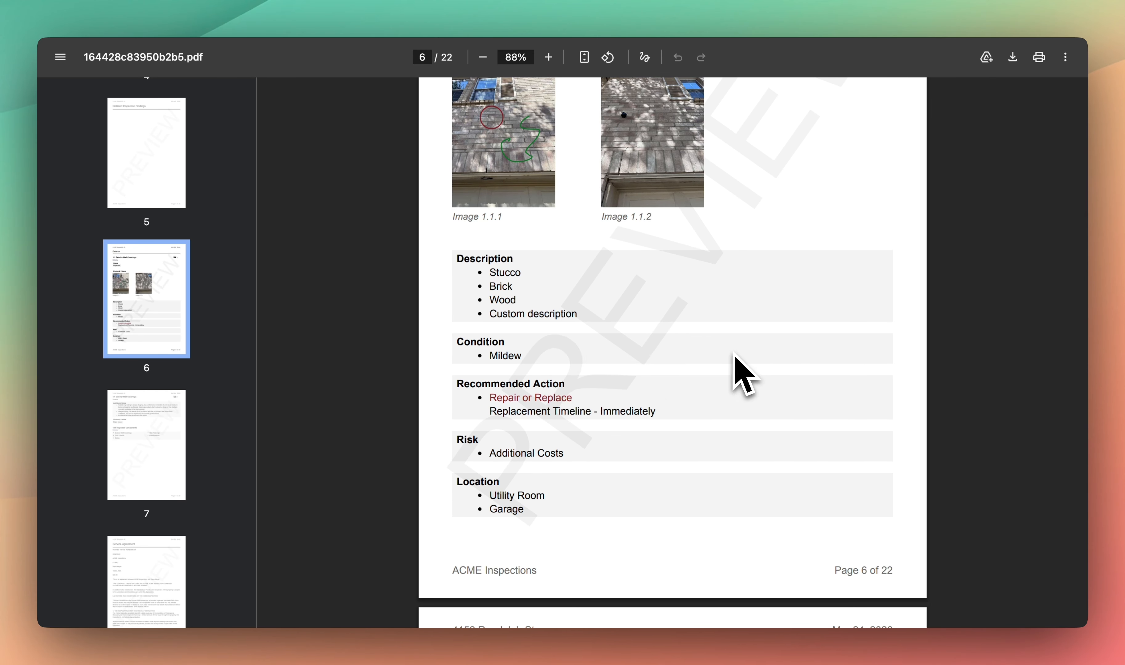
scroll(734, 361, down, 3)
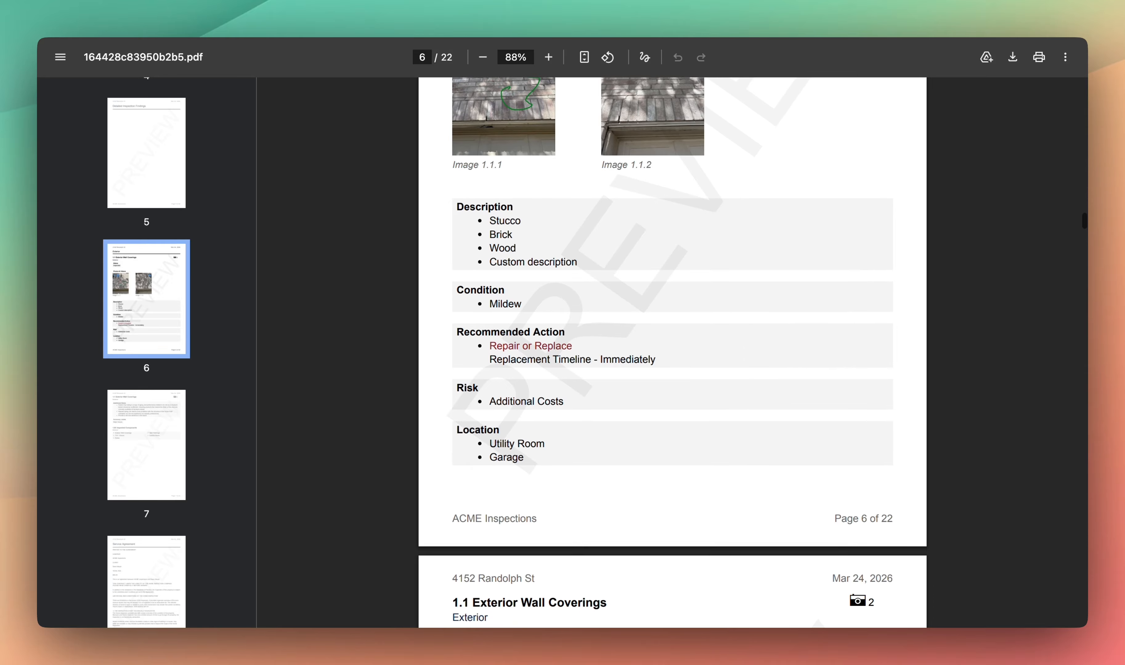
scroll(673, 352, down, 6)
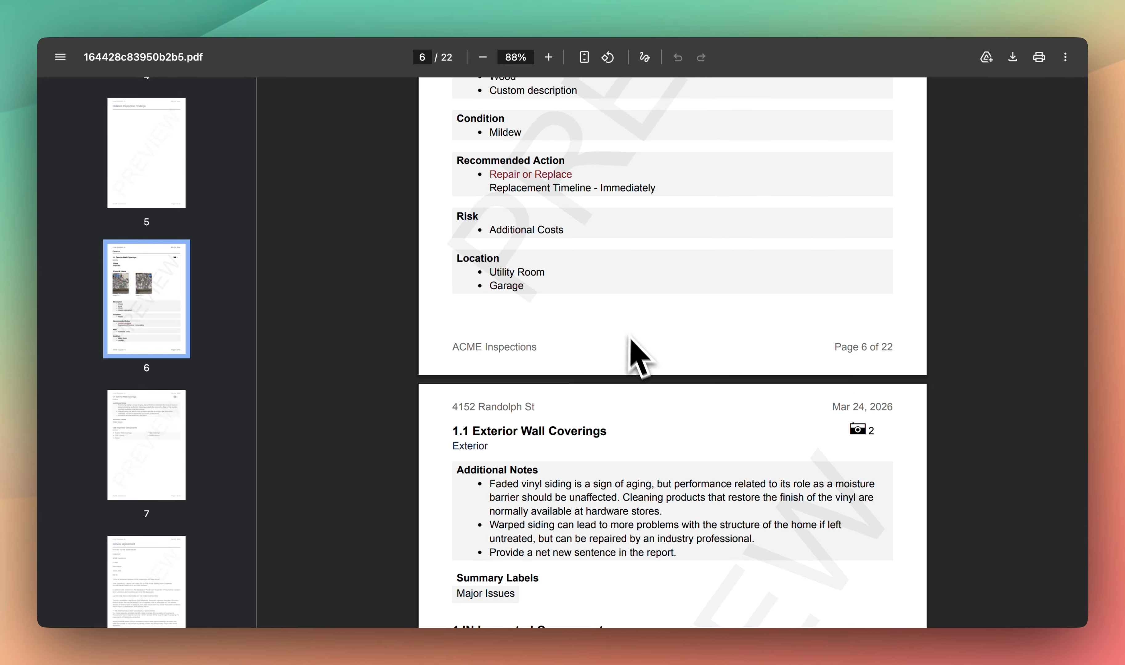
scroll(652, 425, down, 5)
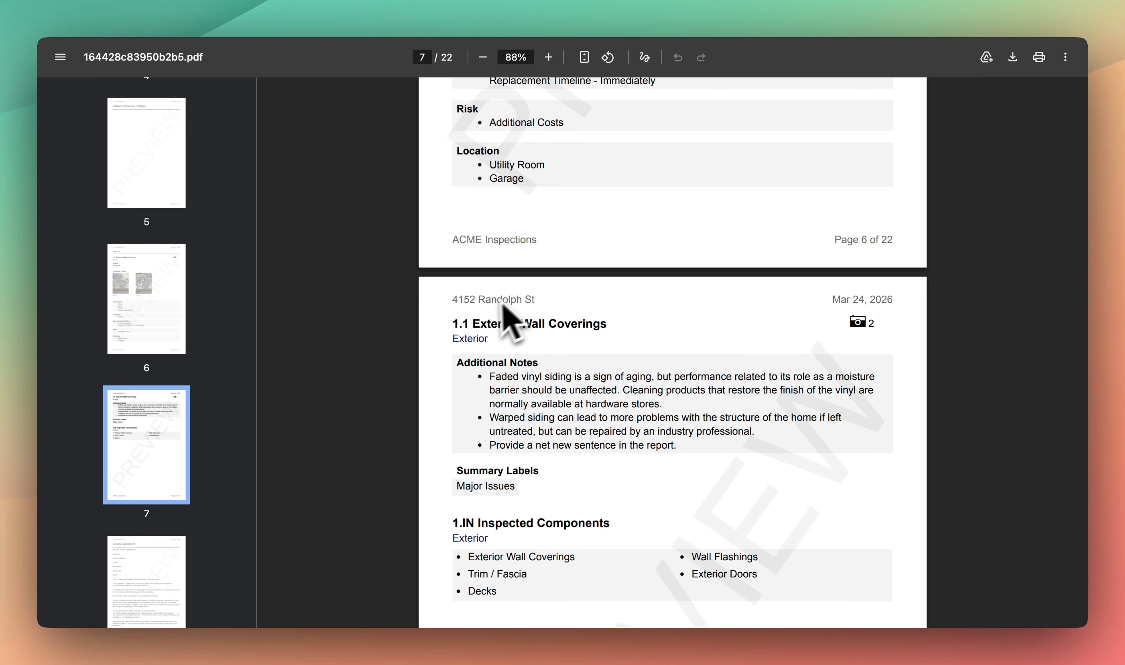
scroll(191, 458, down, 3)
scroll(185, 476, down, 5)
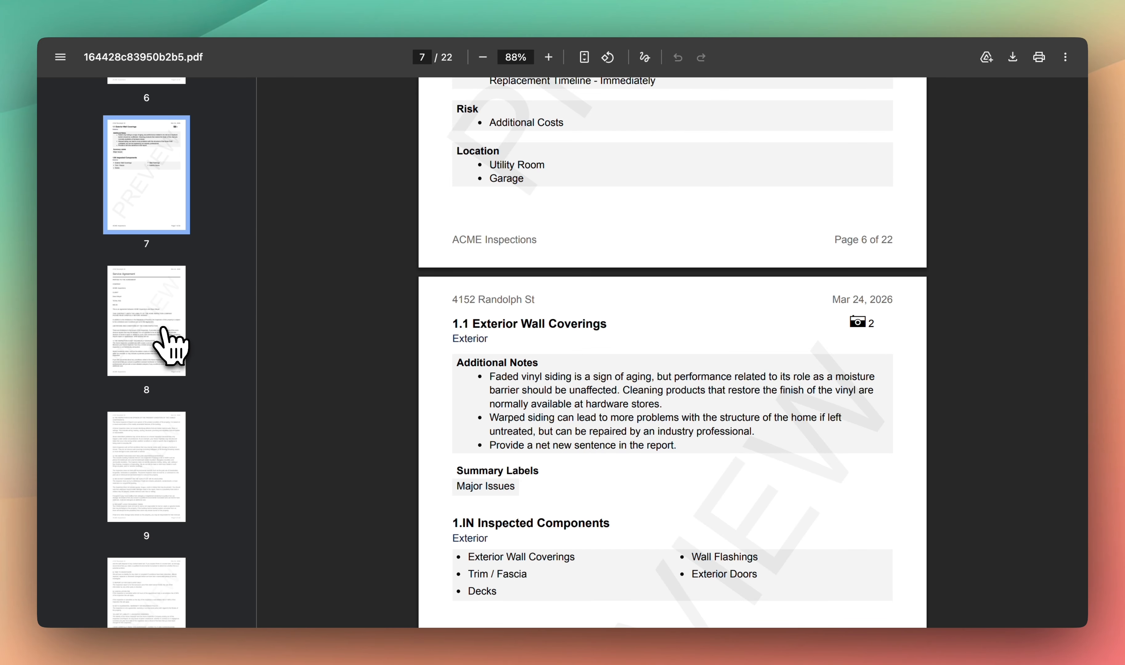
- Read the Service Agreement and signature pages 8–10, then jump to page 11
click(168, 340)
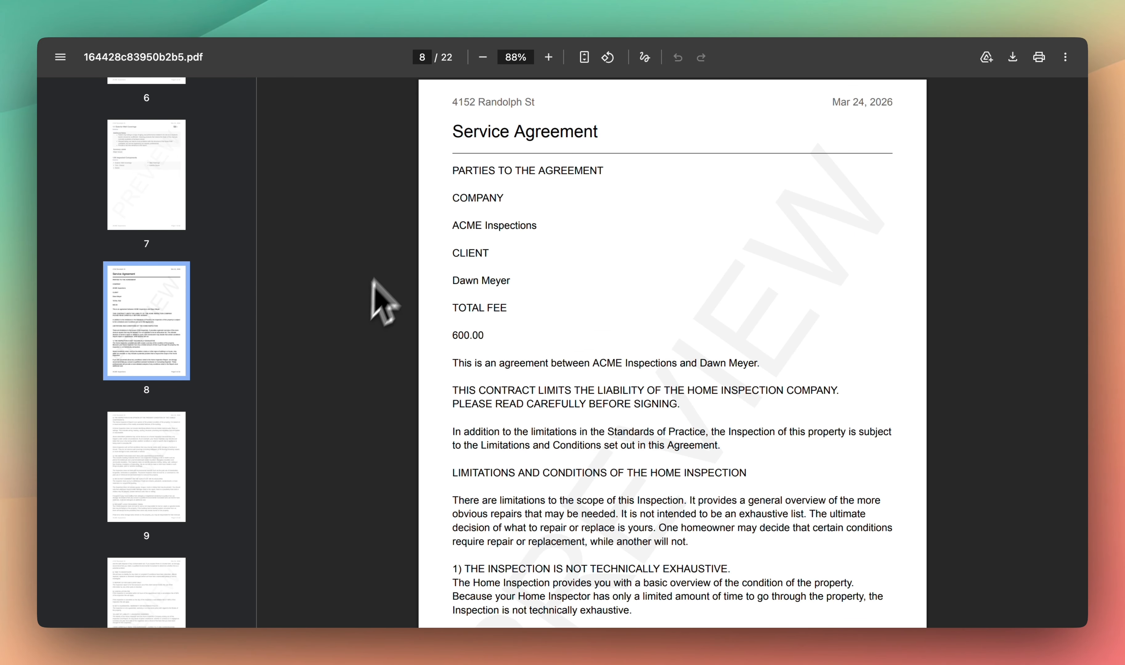
scroll(411, 388, down, 12)
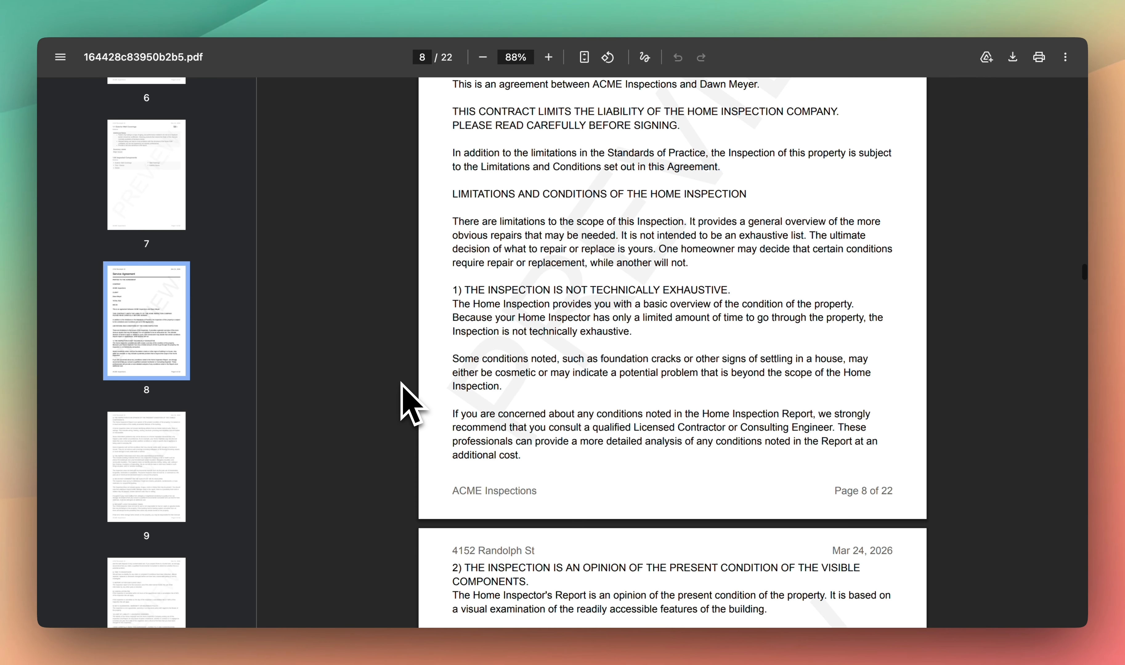
scroll(402, 384, down, 15)
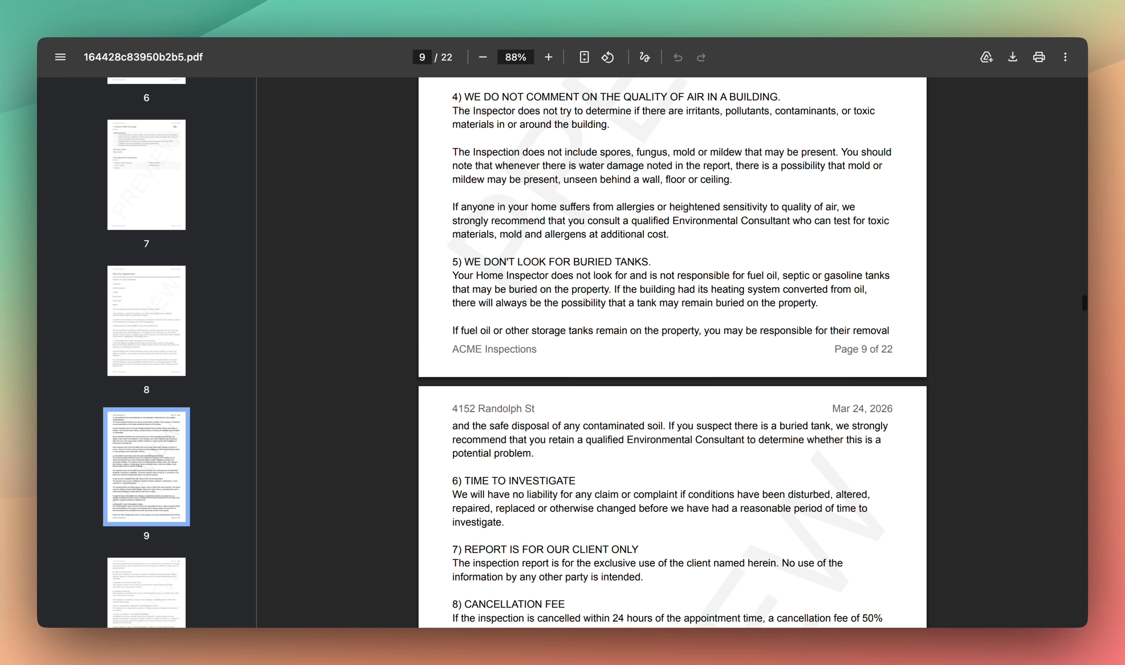
scroll(404, 397, down, 5)
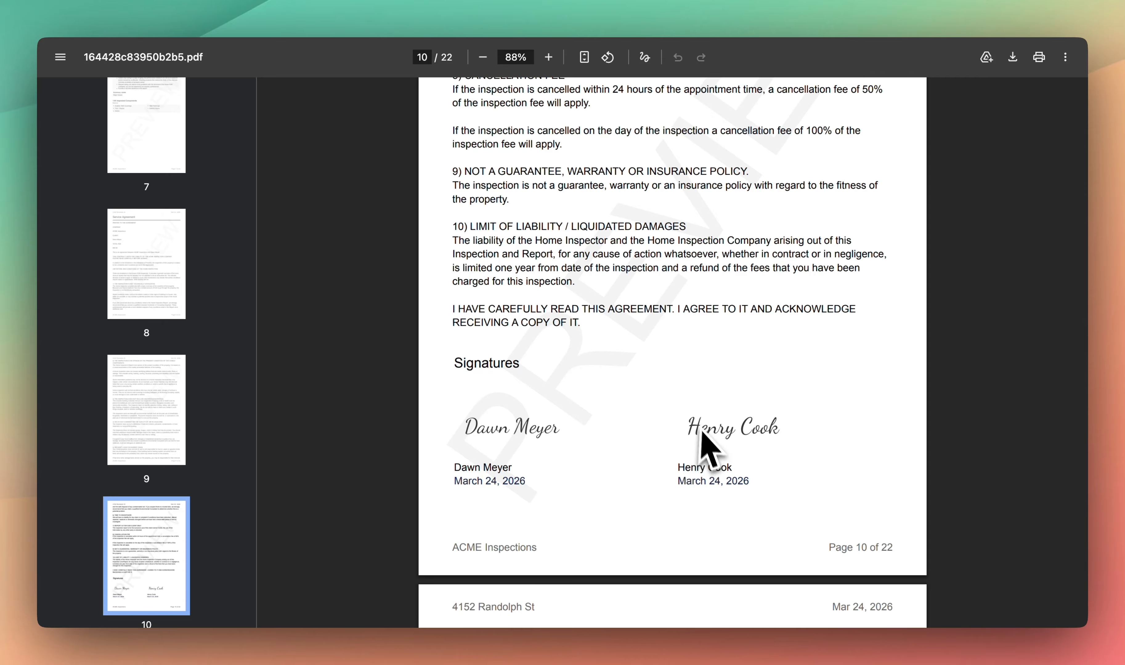
scroll(206, 552, down, 5)
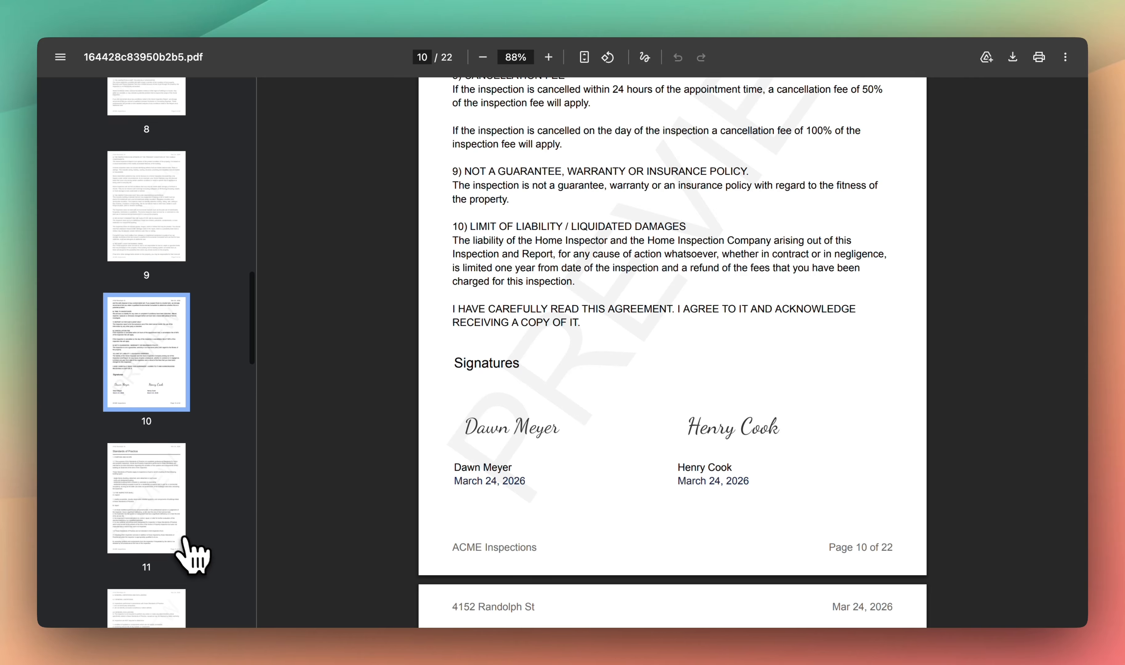
click(161, 473)
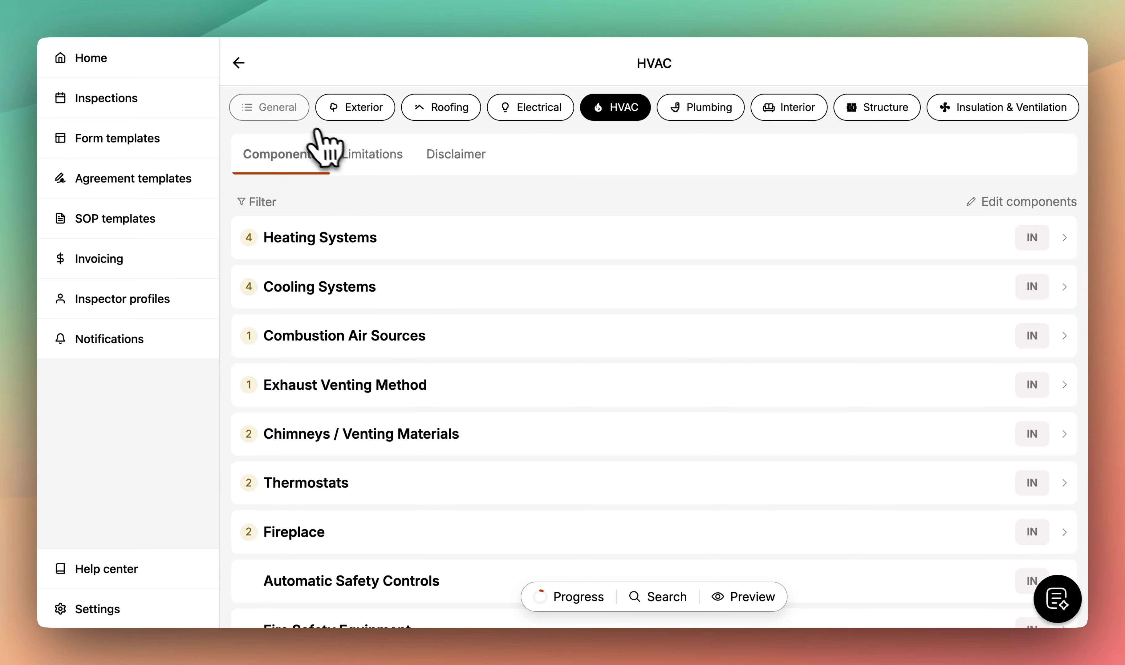
- Publish the Residential Property Inspection report from the General overview's Reports area and open the published report
click(295, 119)
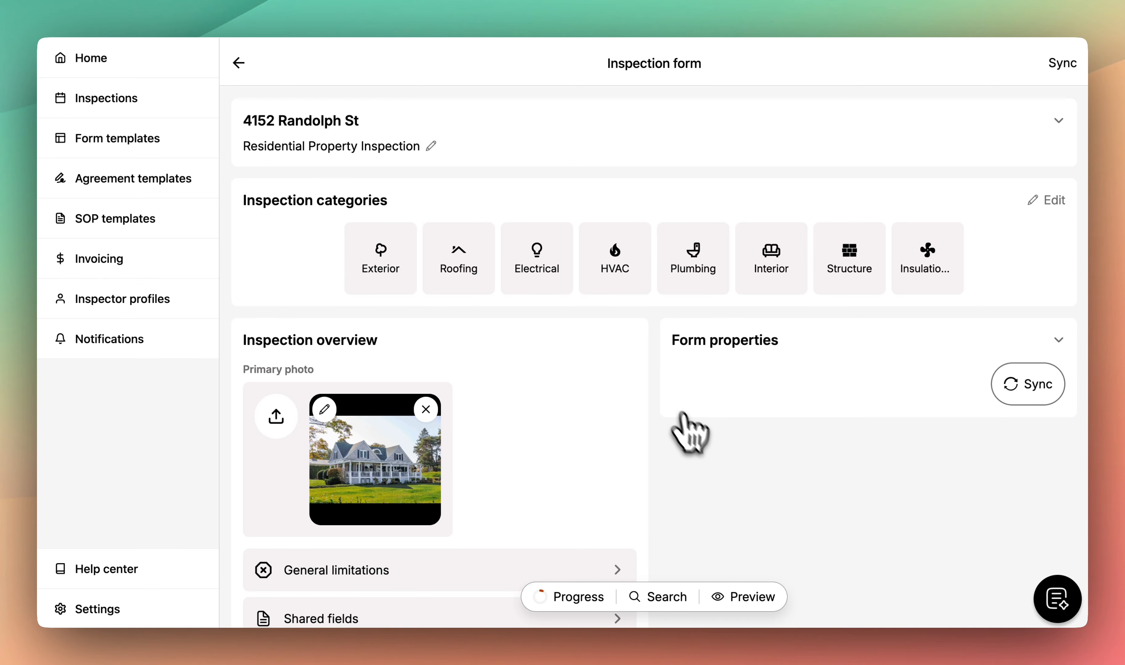
scroll(703, 442, down, 2)
scroll(723, 470, down, 10)
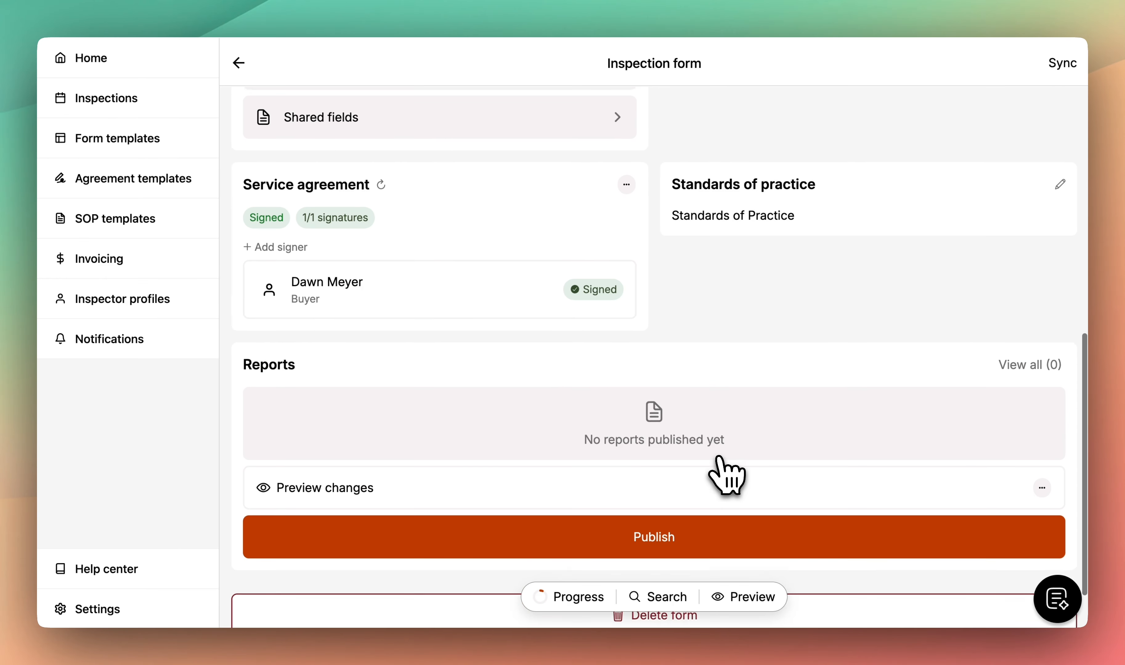
scroll(726, 475, down, 1)
click(721, 507)
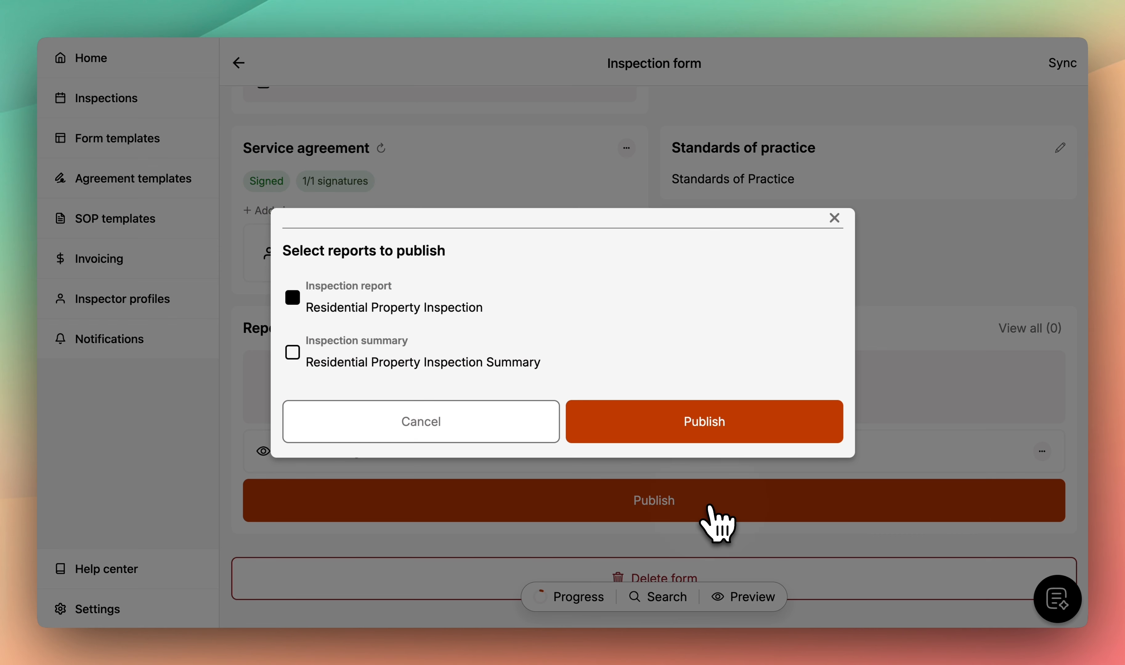
click(669, 436)
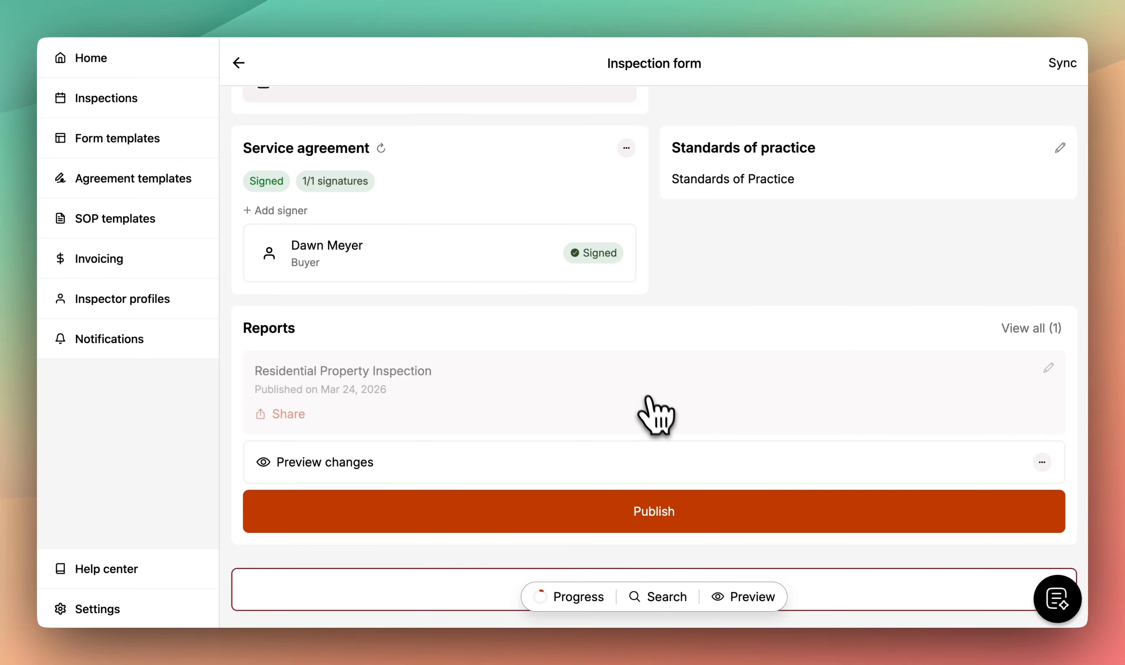
click(566, 365)
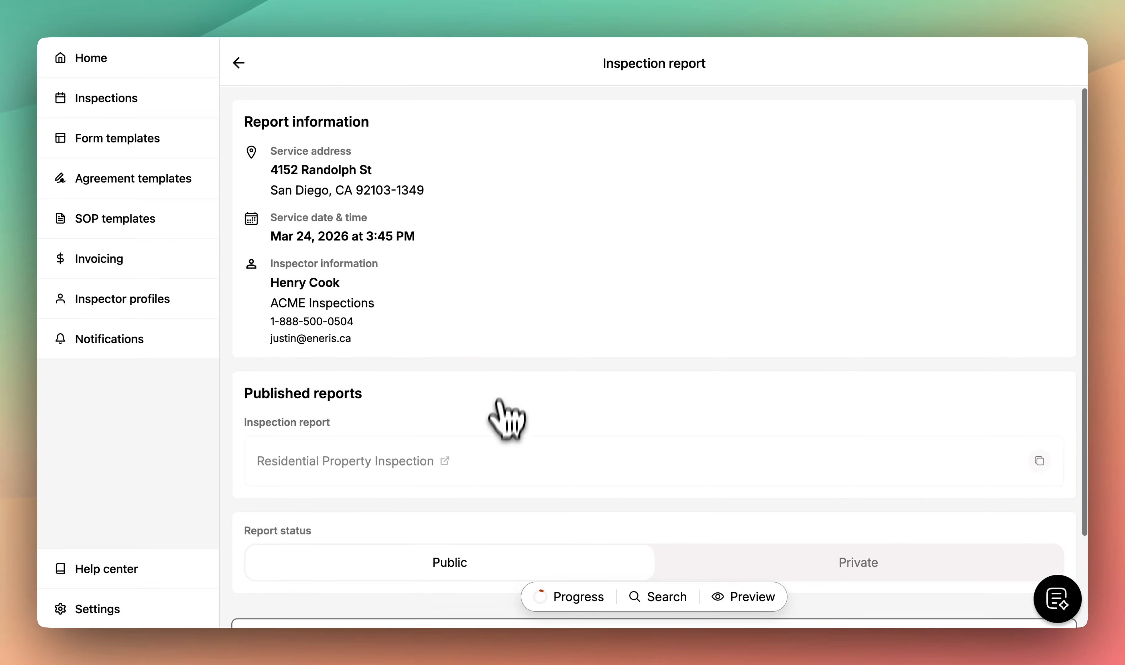
click(492, 463)
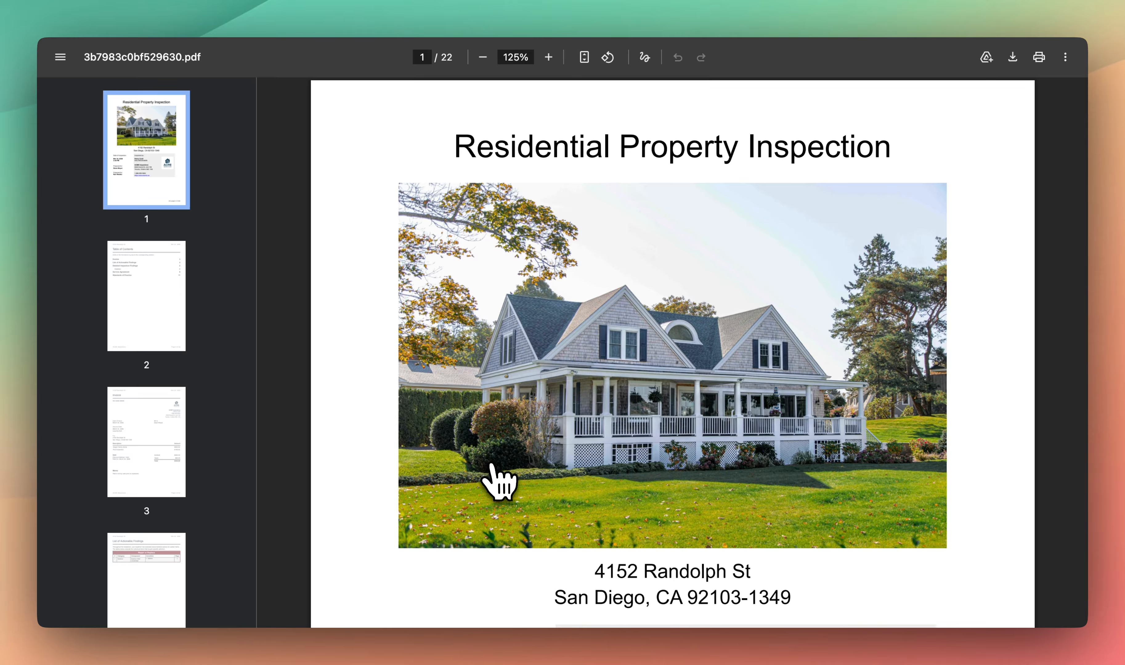
scroll(491, 464, down, 3)
scroll(490, 465, down, 4)
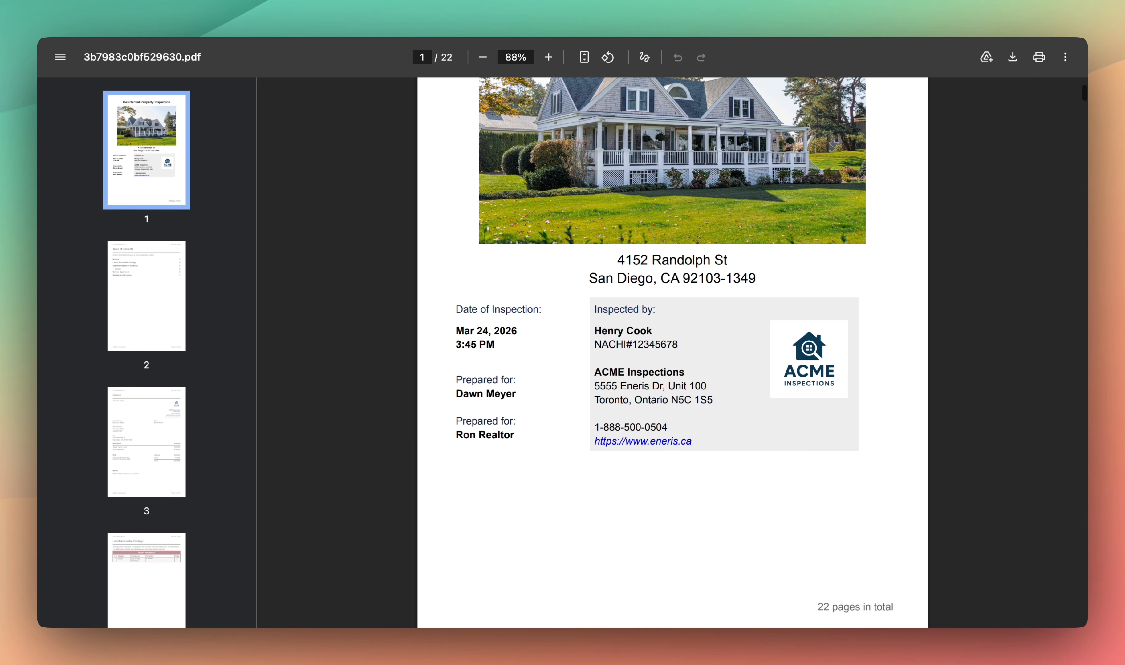
scroll(493, 465, down, 6)
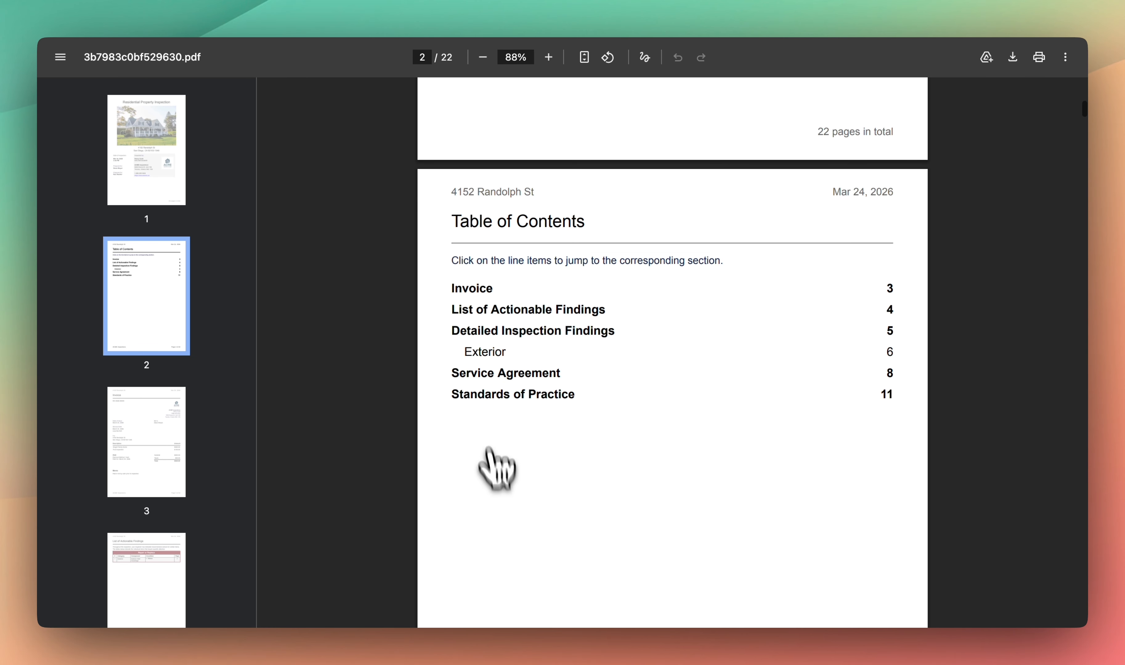
click(433, 3)
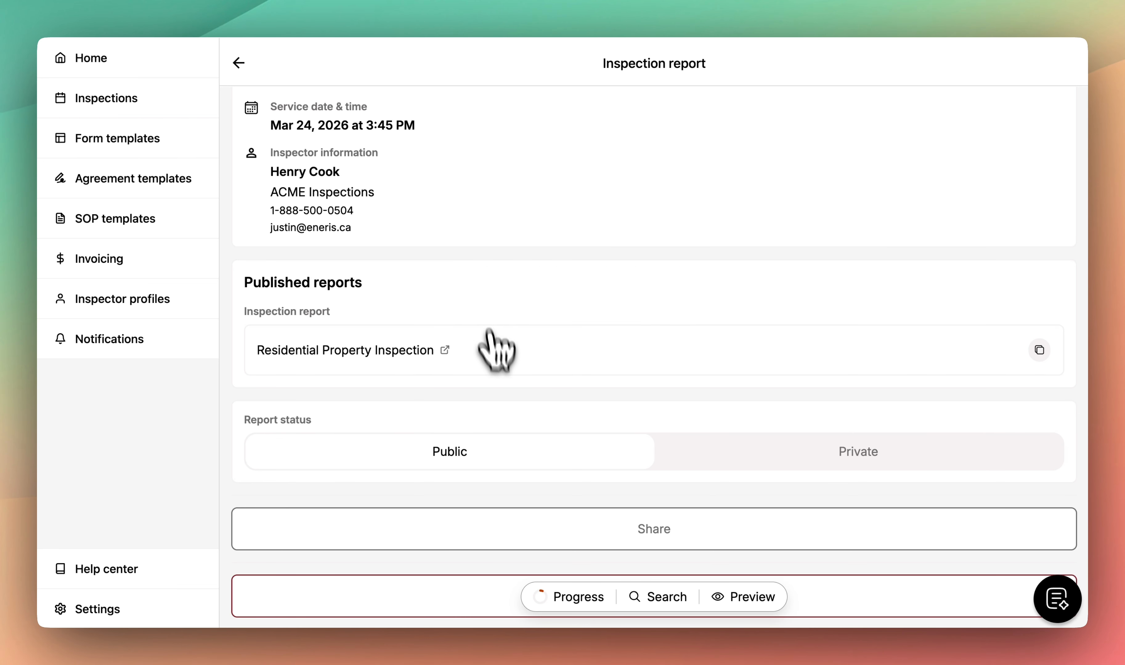
- Share the report by email to the client, checking the prefilled 'Residential Property Inspection' subject and message
click(486, 532)
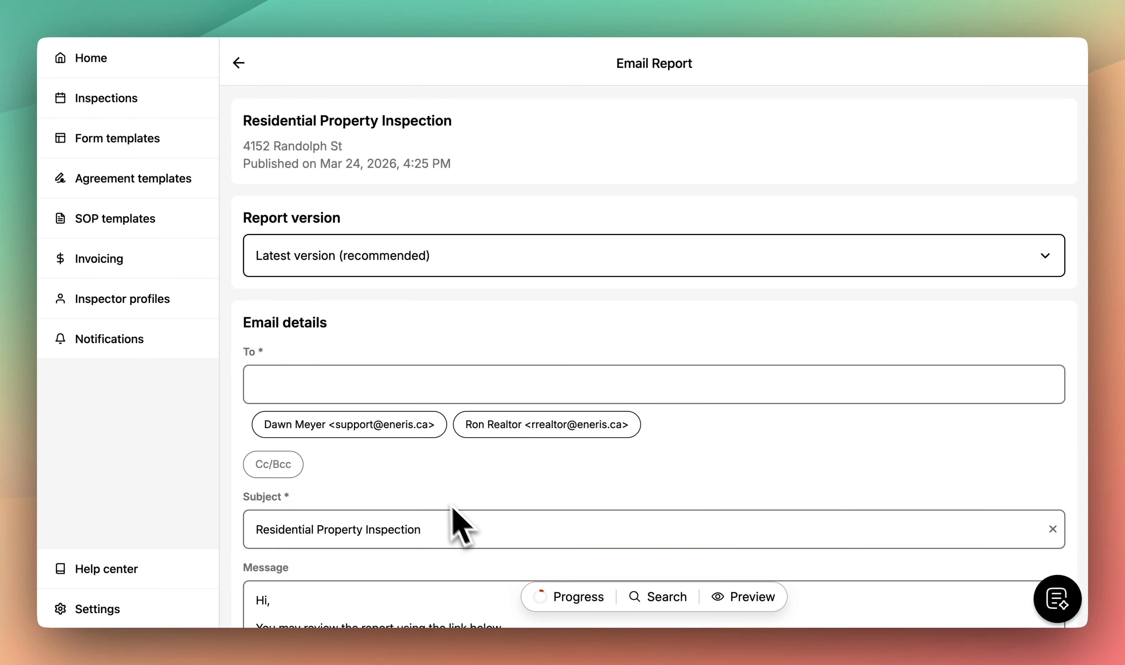
click(383, 429)
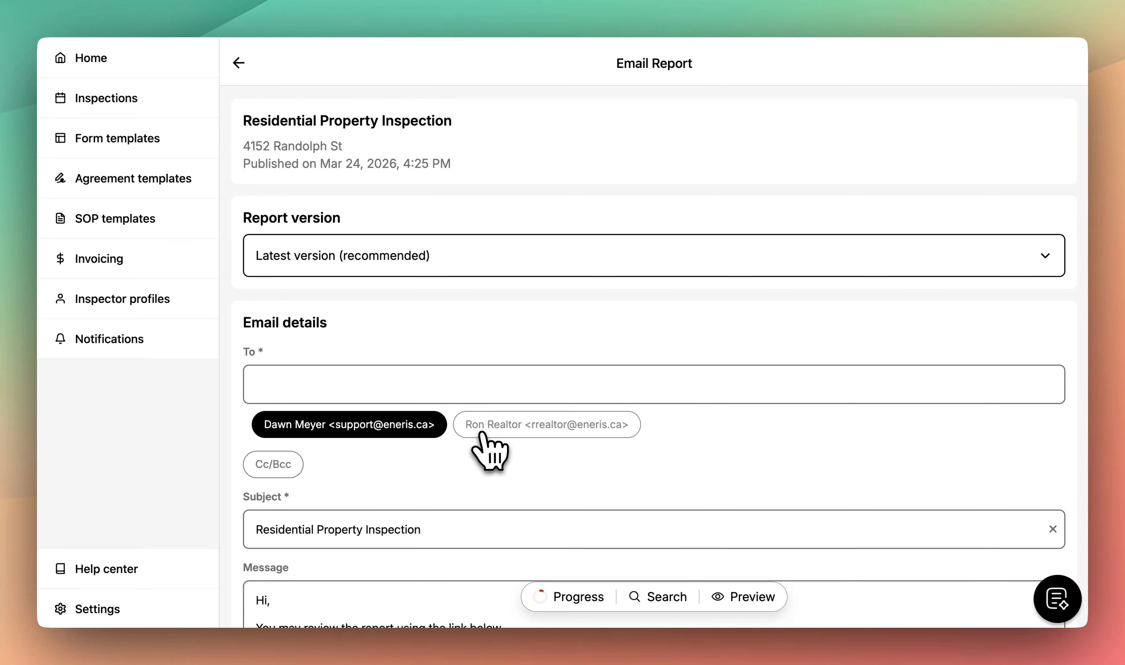
scroll(489, 466, down, 3)
scroll(484, 456, down, 2)
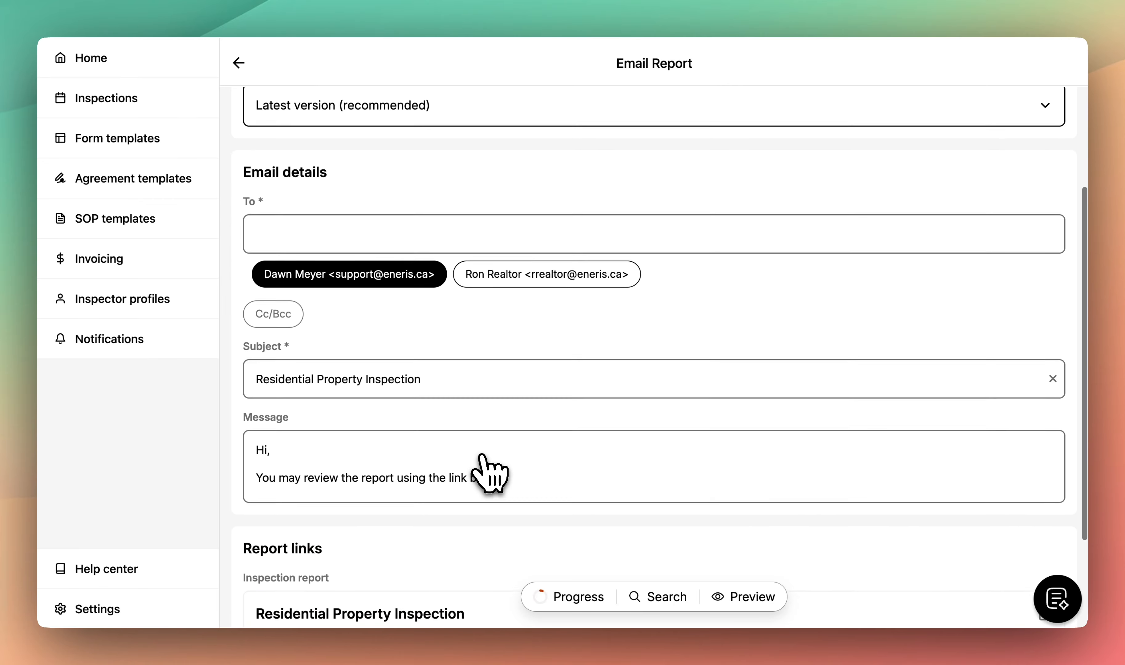
click(363, 370)
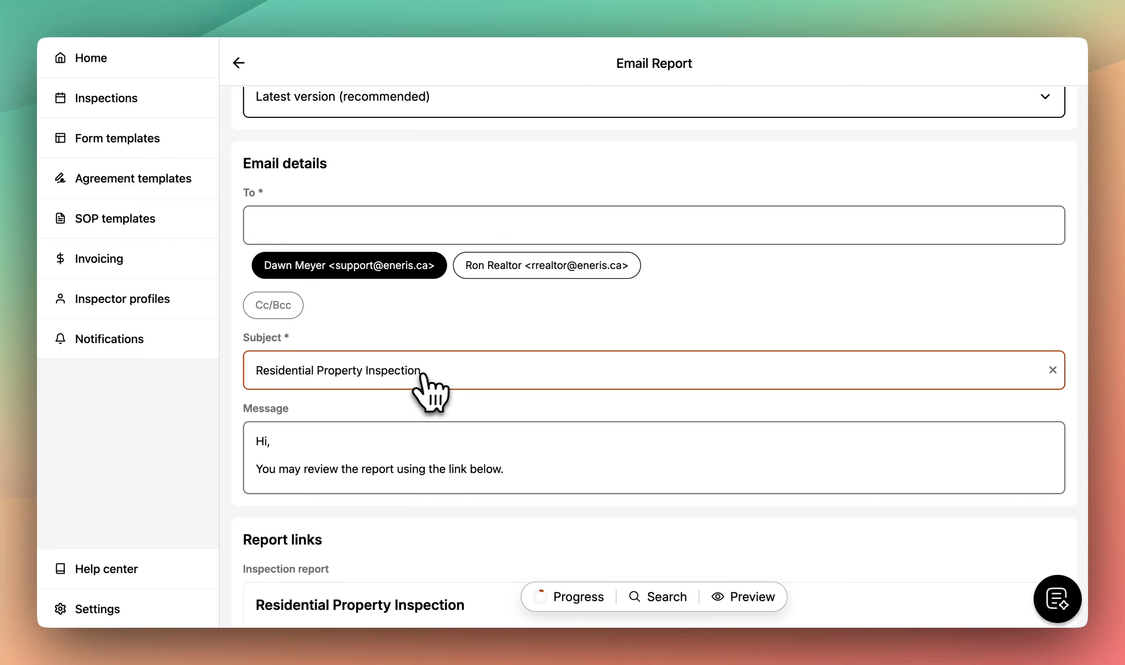
scroll(507, 379, down, 3)
click(498, 367)
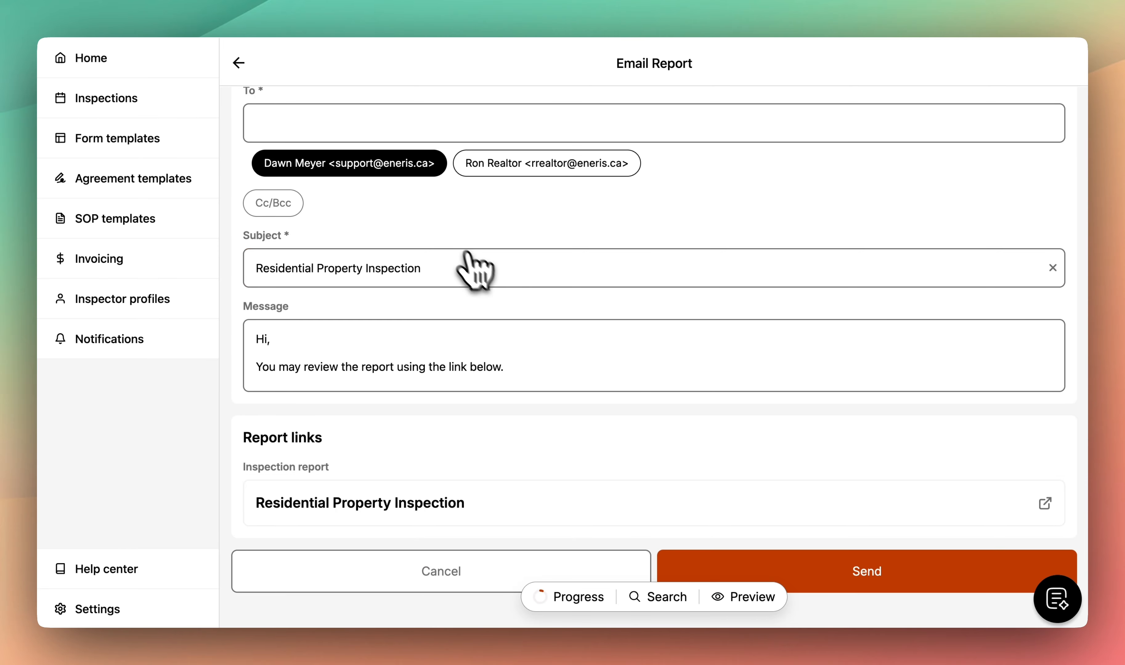
scroll(463, 248, up, 1)
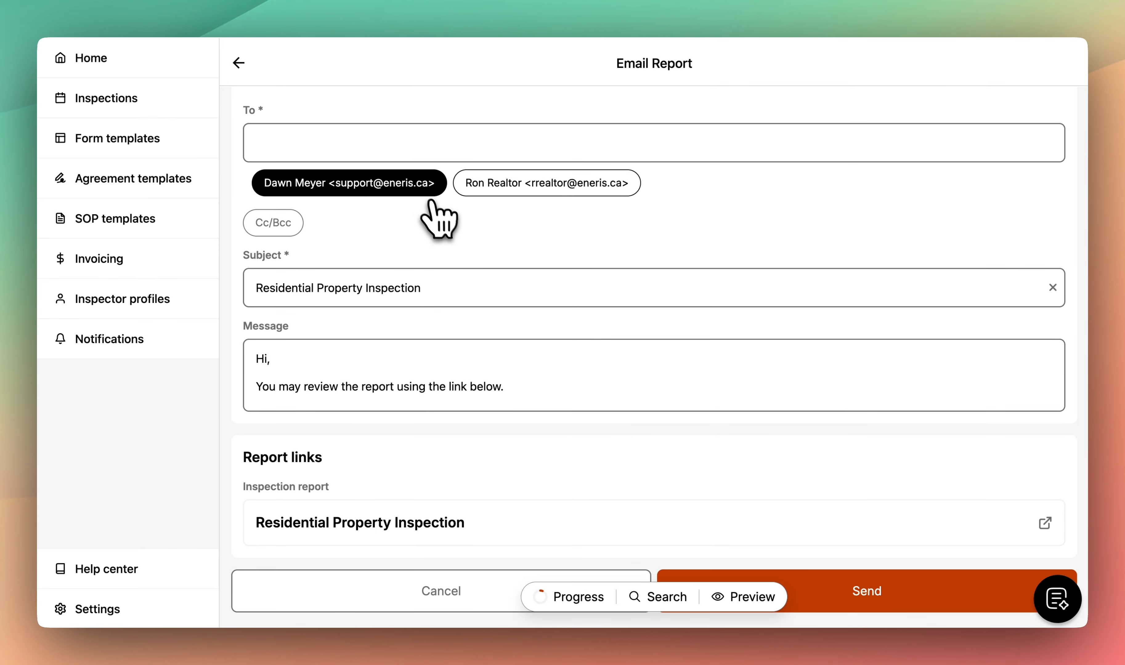